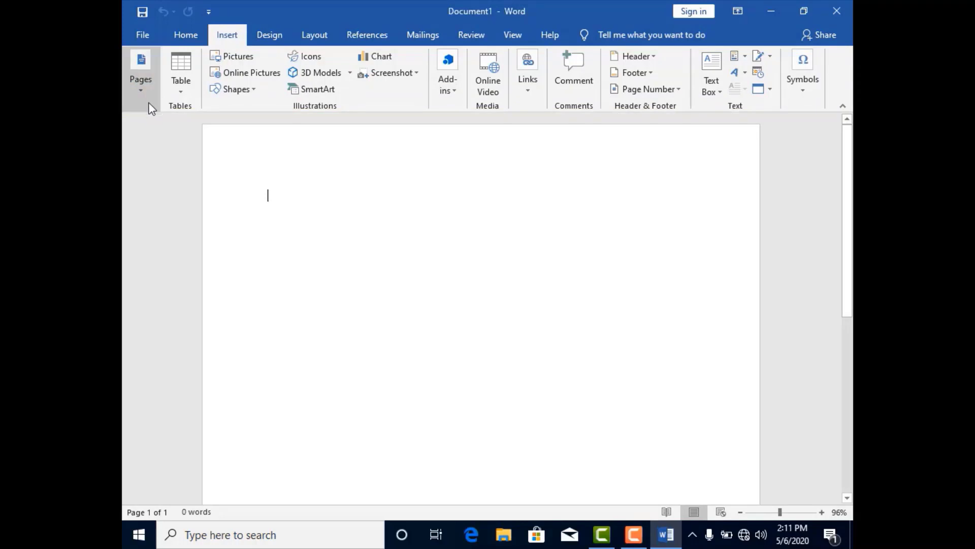
- Insert the built-in ViewMaster cover page into the blank document
click(144, 94)
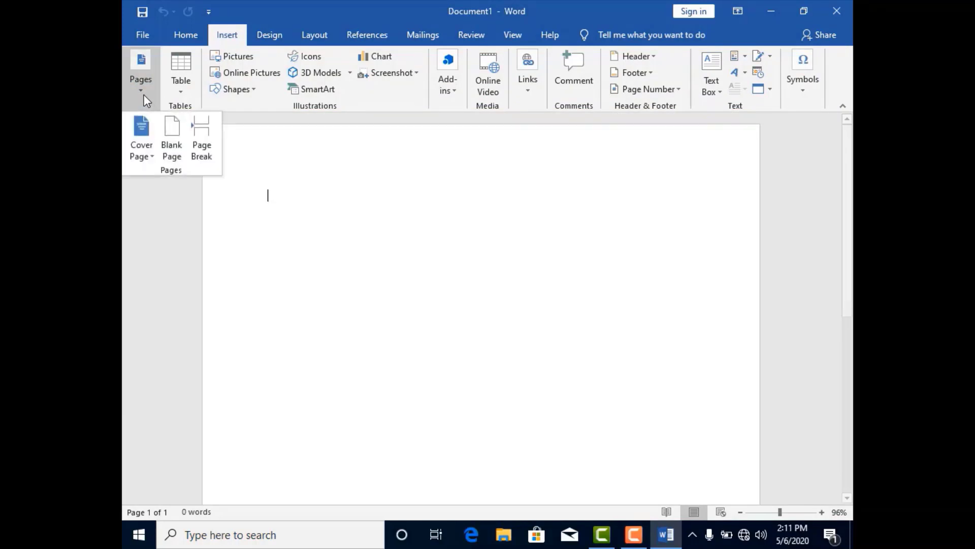
click(146, 155)
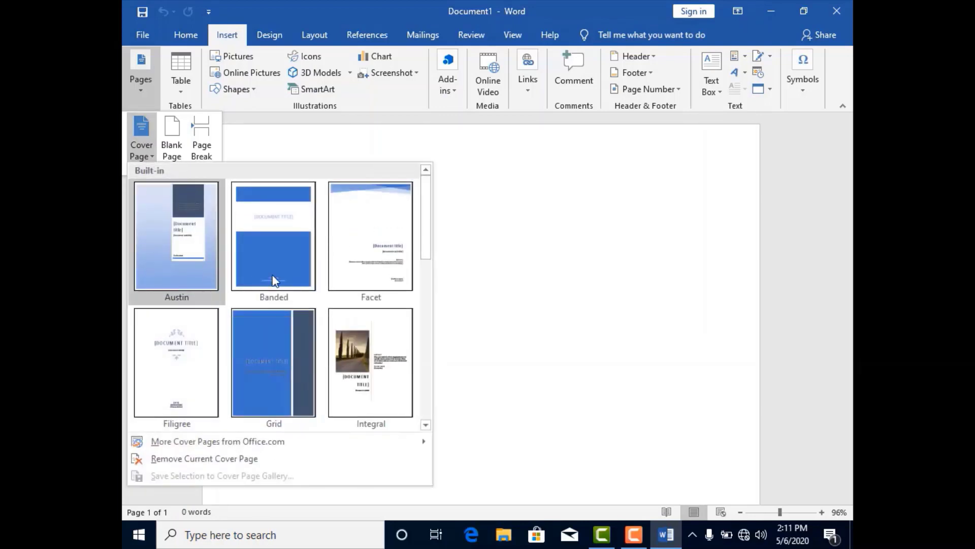
mouse_move(430, 219)
mouse_down()
mouse_move(431, 392)
mouse_move(426, 206)
mouse_up()
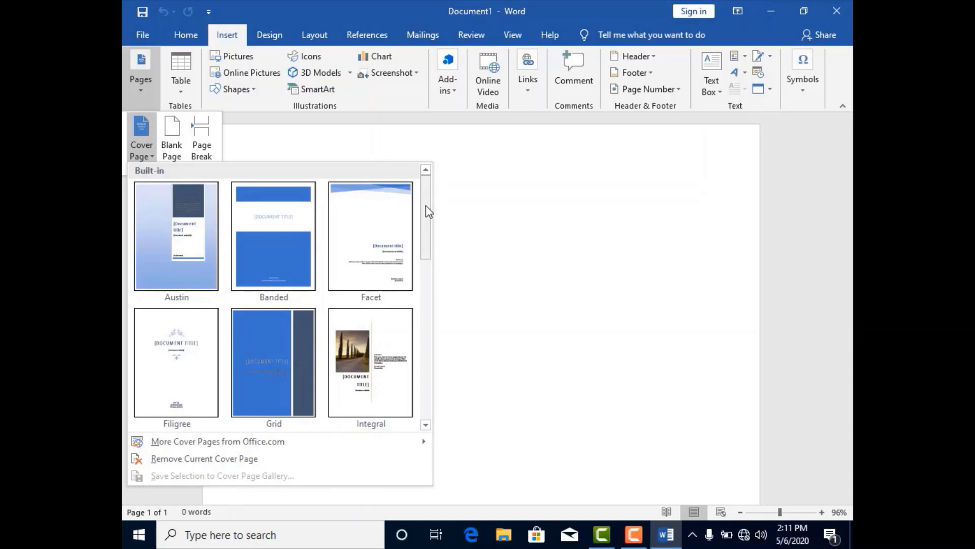
drag(426, 212, 420, 334)
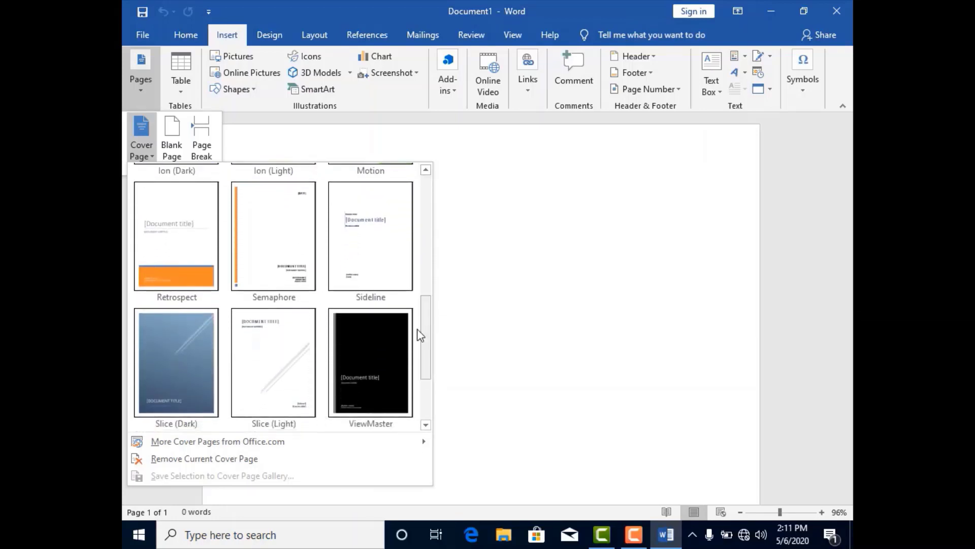
click(377, 338)
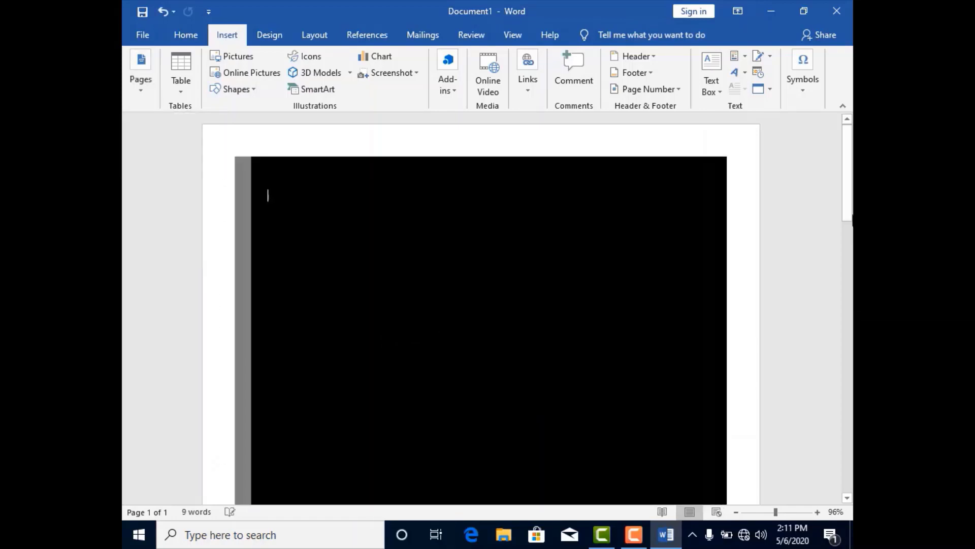
- Enter "Home Work" as the document title on the cover page
drag(851, 197, 851, 279)
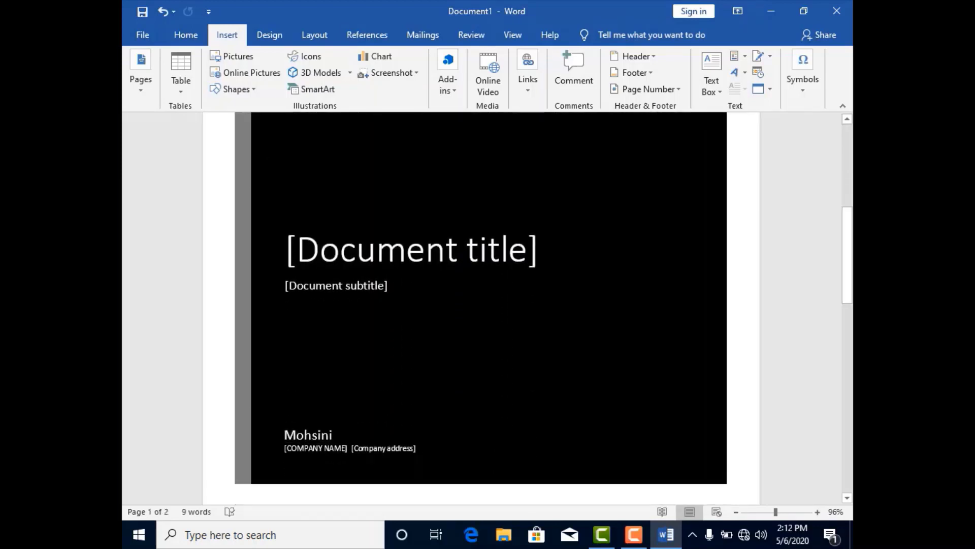
click(472, 243)
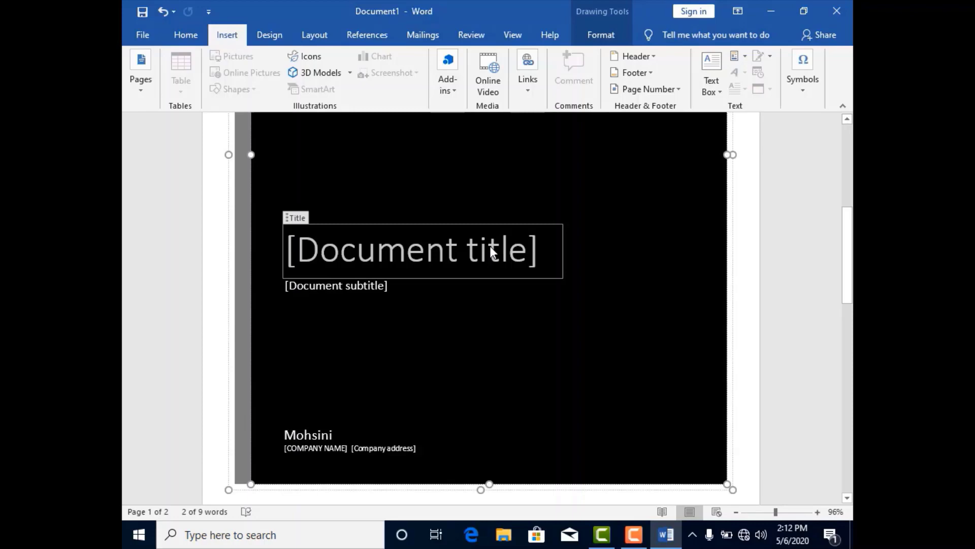
text(Home )
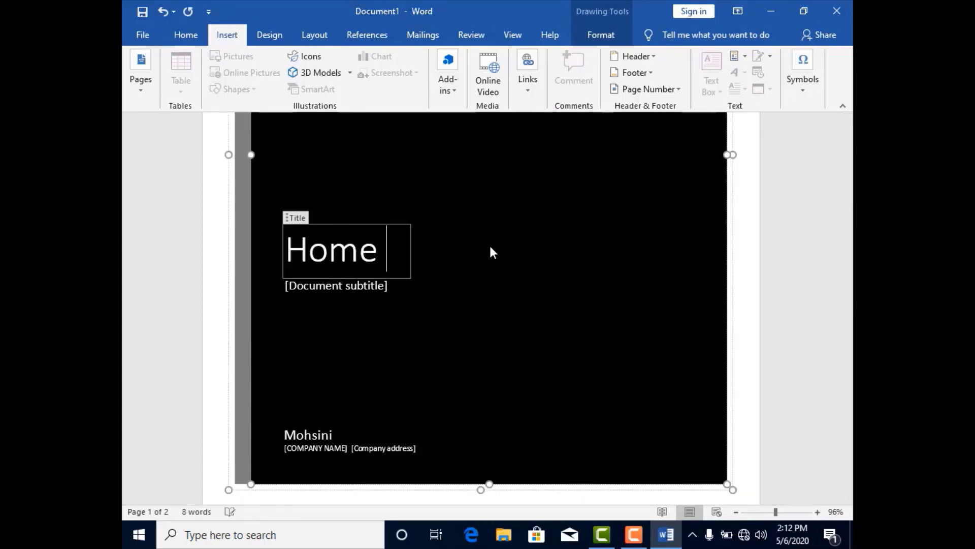
text(Worl)
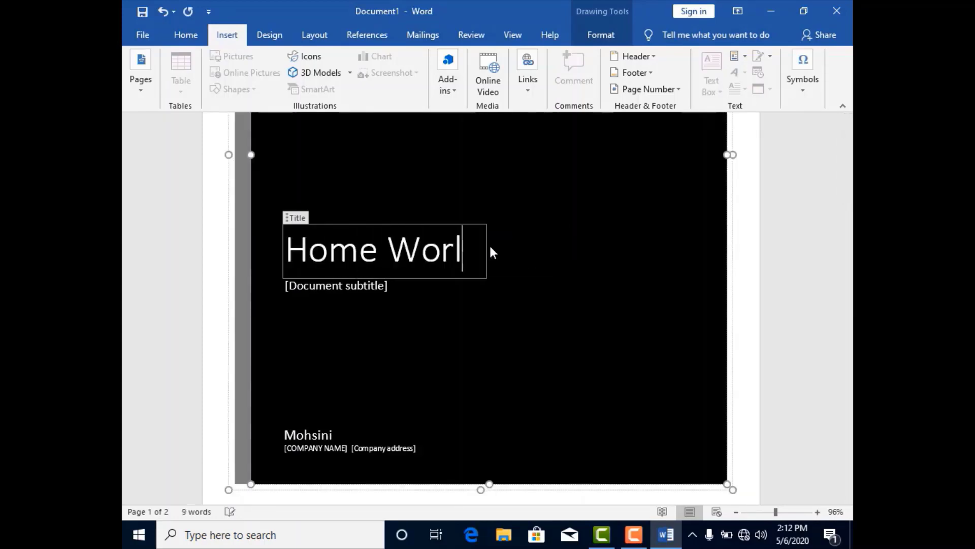
key(BackSpace)
text(k)
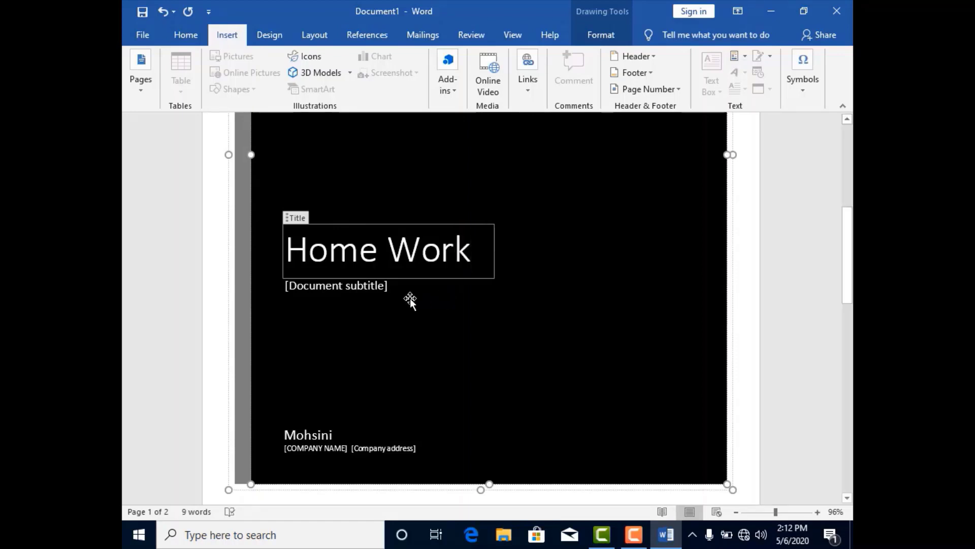
- Enter "Insert Tab" as the document subtitle on the cover page
click(369, 286)
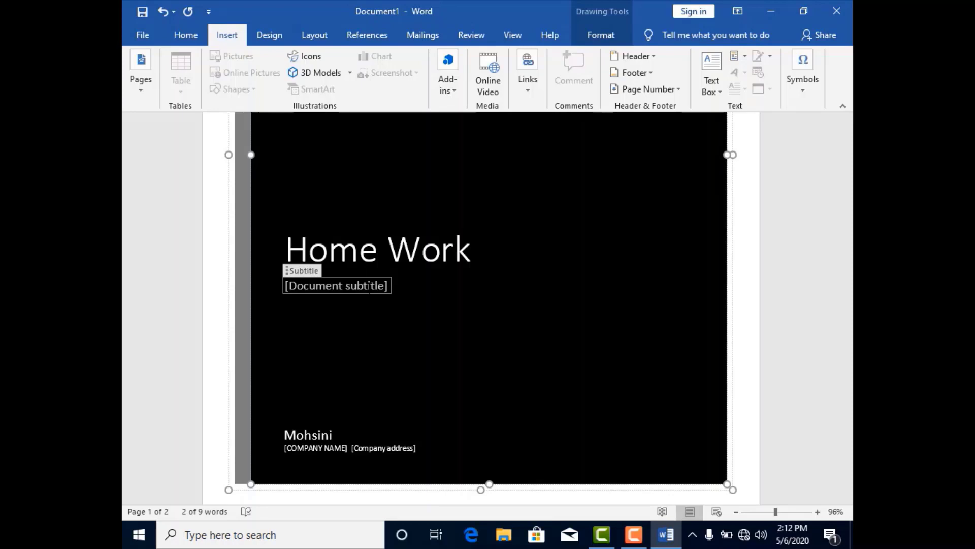
text(Inser)
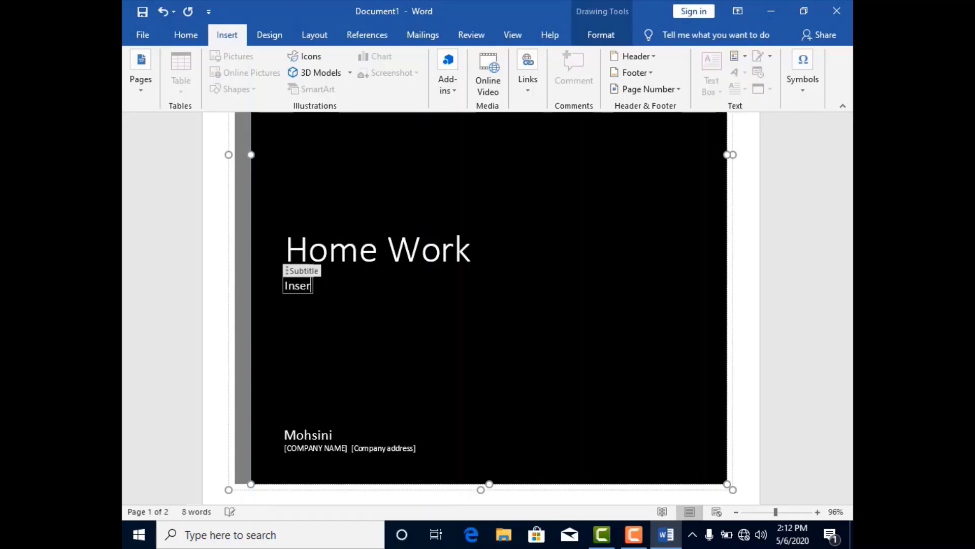
text(t Tab)
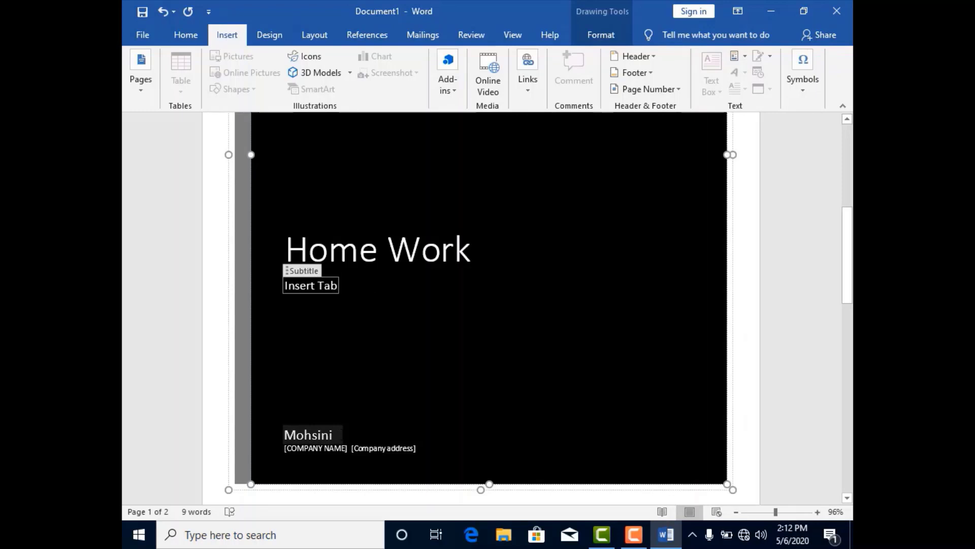
- Select the cover page's author and company text box and save it to the Cover Page Gallery with the description "My first homework"
click(364, 449)
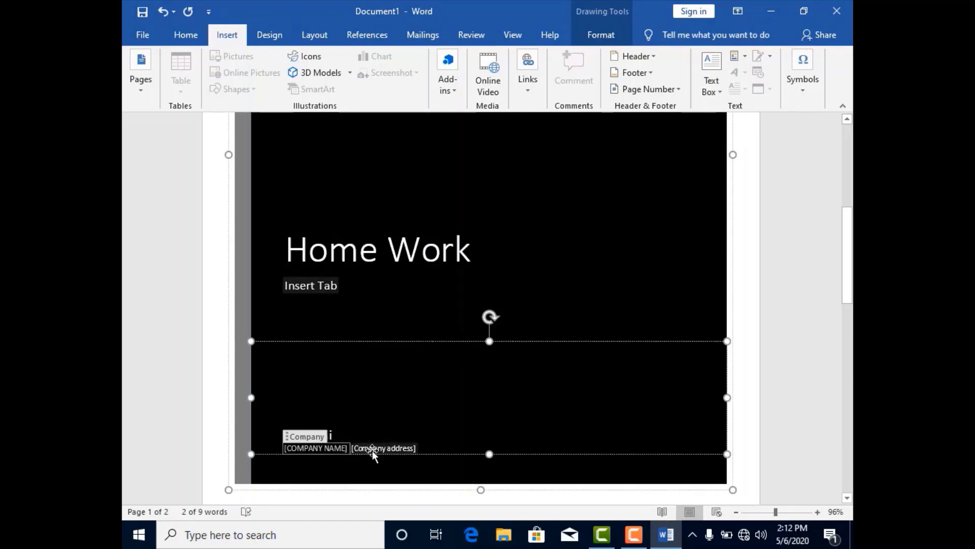
key(Escape)
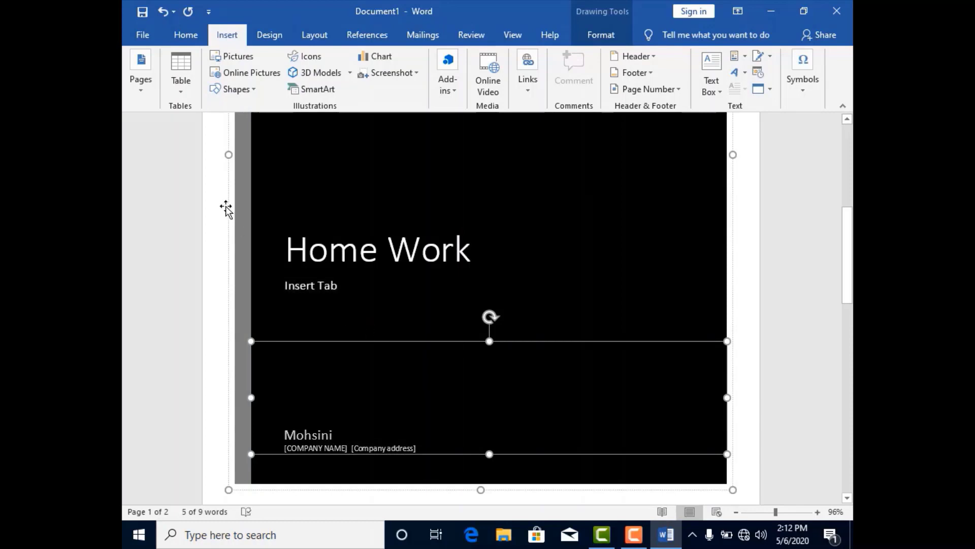
click(141, 94)
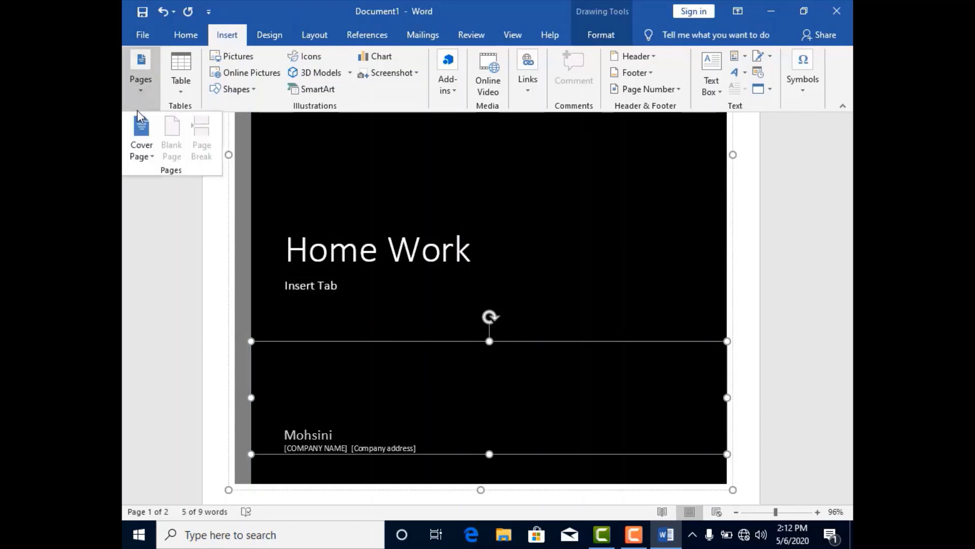
click(154, 157)
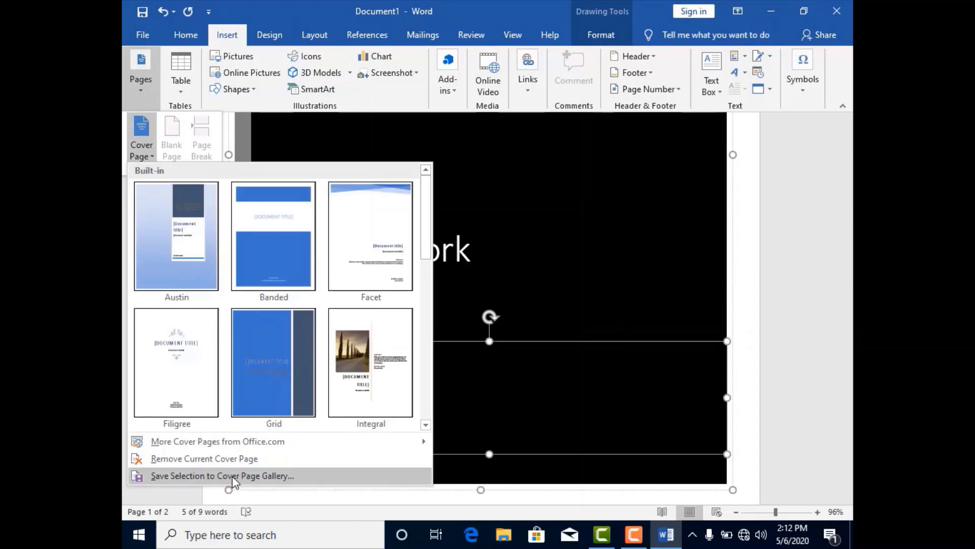
click(223, 475)
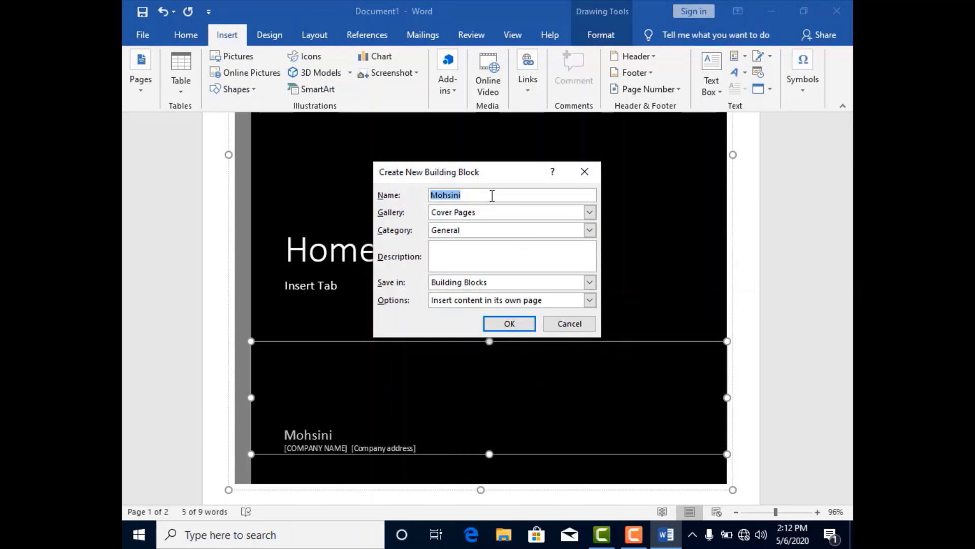
click(492, 252)
text(My first)
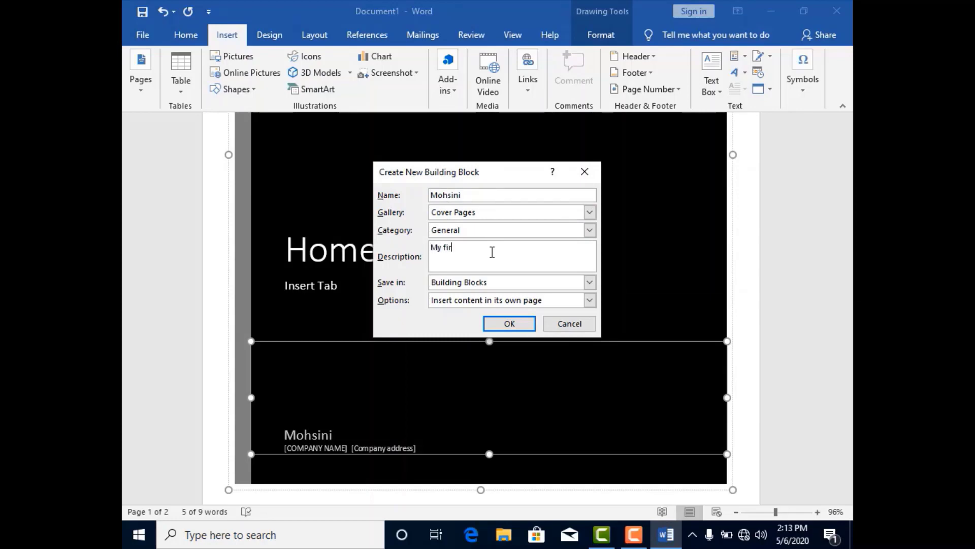
text( homework)
click(509, 324)
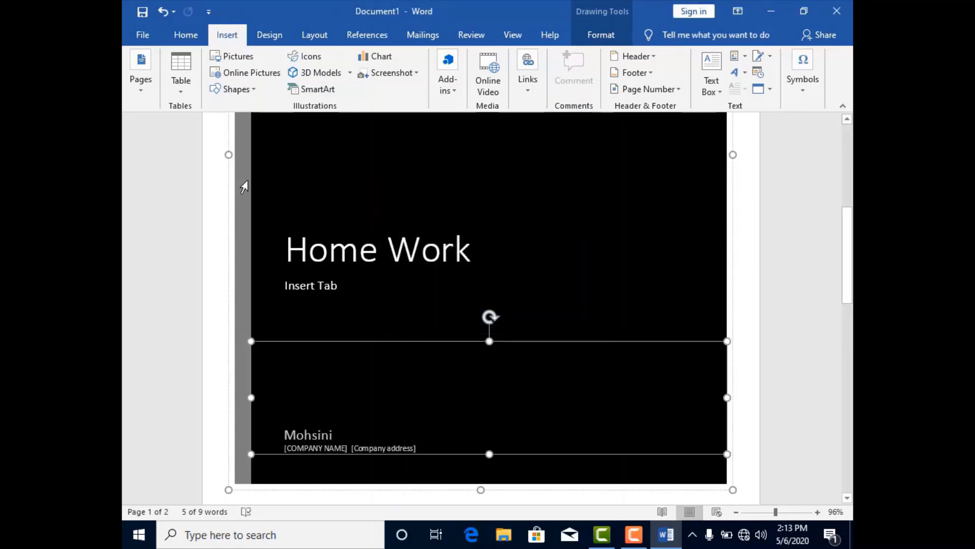
- Insert the custom cover page saved in the gallery and check its title, subtitle and author block
click(139, 92)
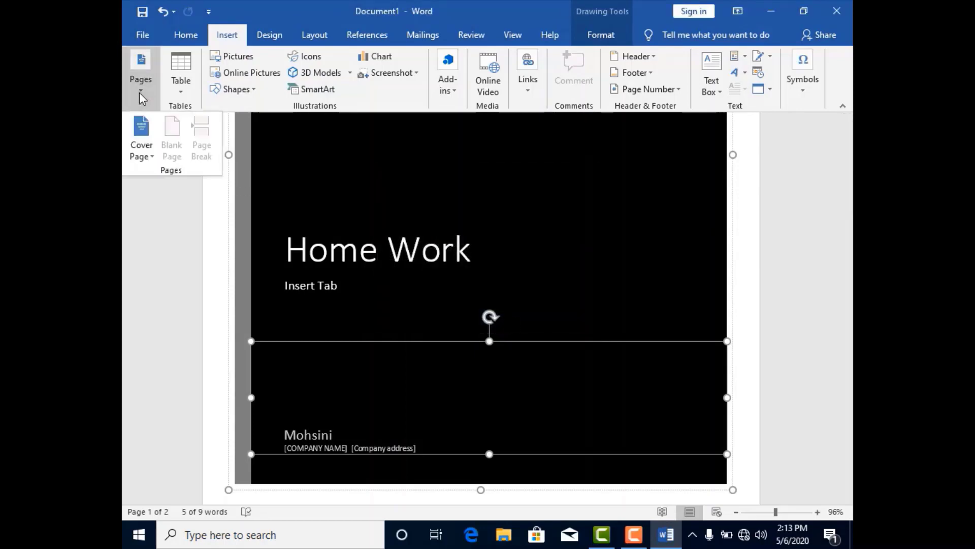
click(148, 156)
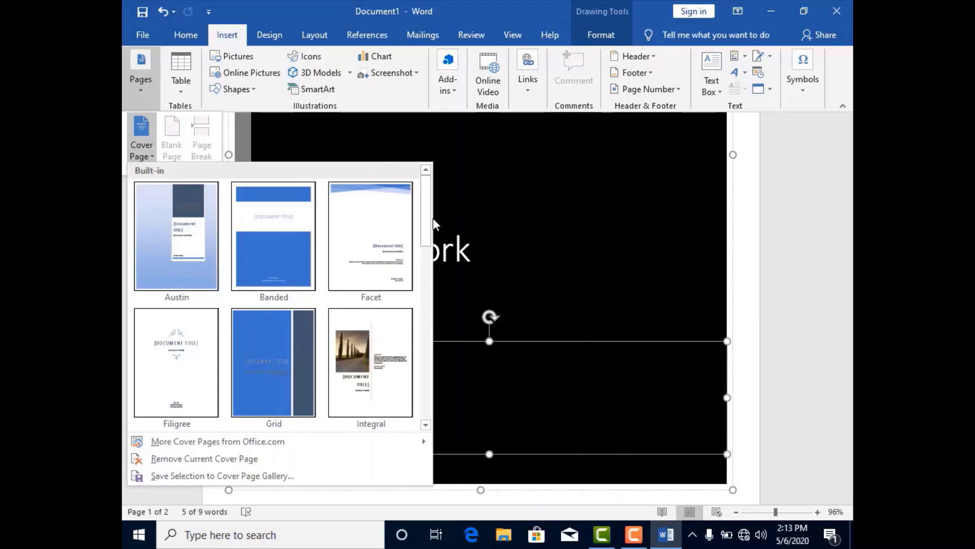
drag(429, 218, 432, 427)
click(182, 368)
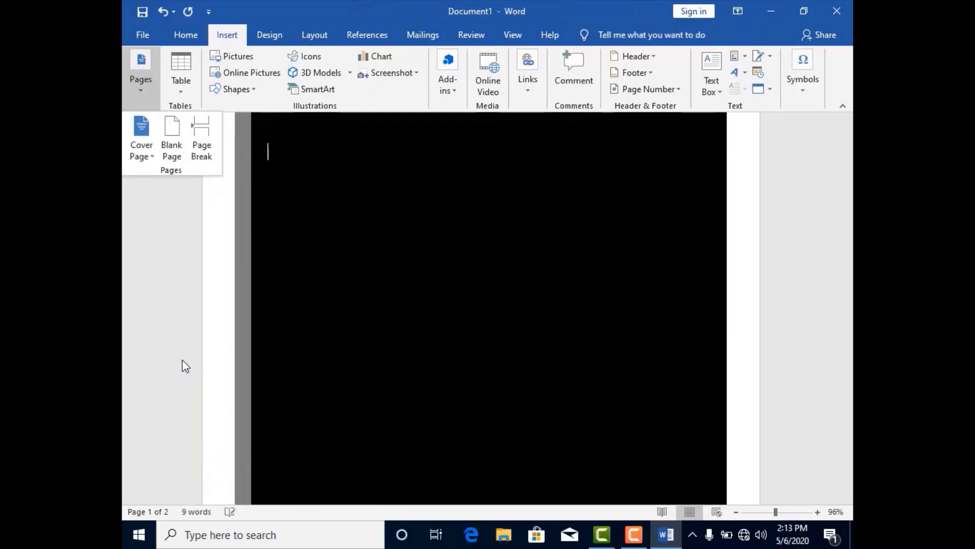
click(445, 310)
scroll(404, 285, down, 8)
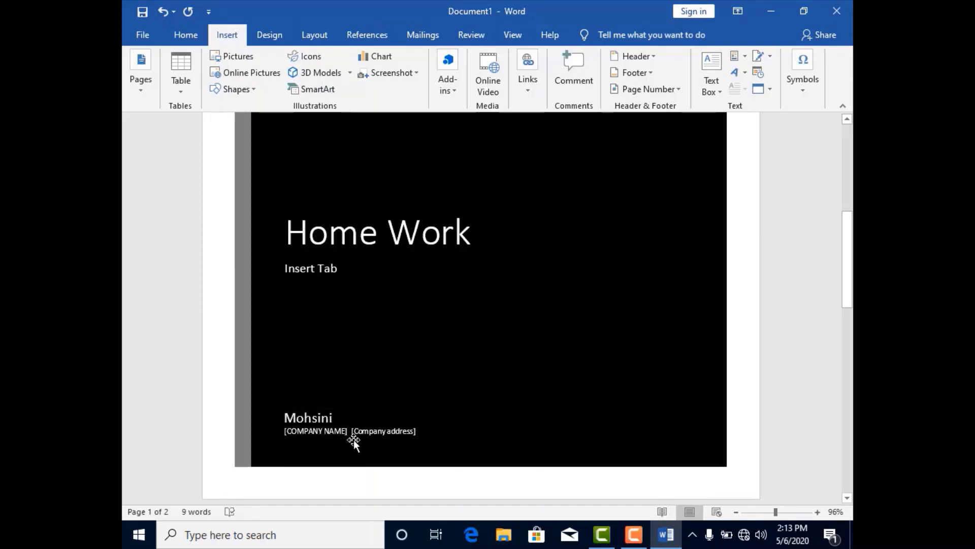
- Remove the current cover page from the document
click(136, 84)
click(147, 147)
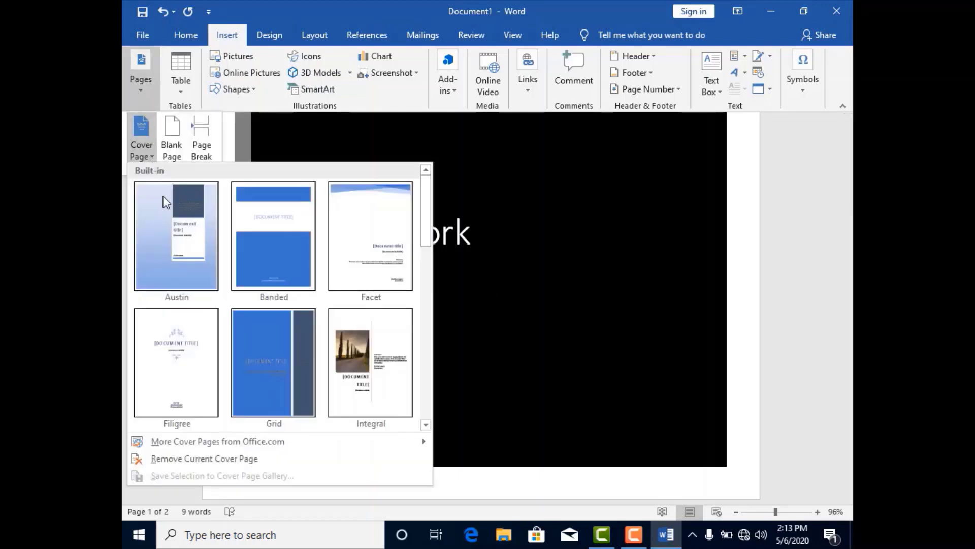
mouse_move(203, 448)
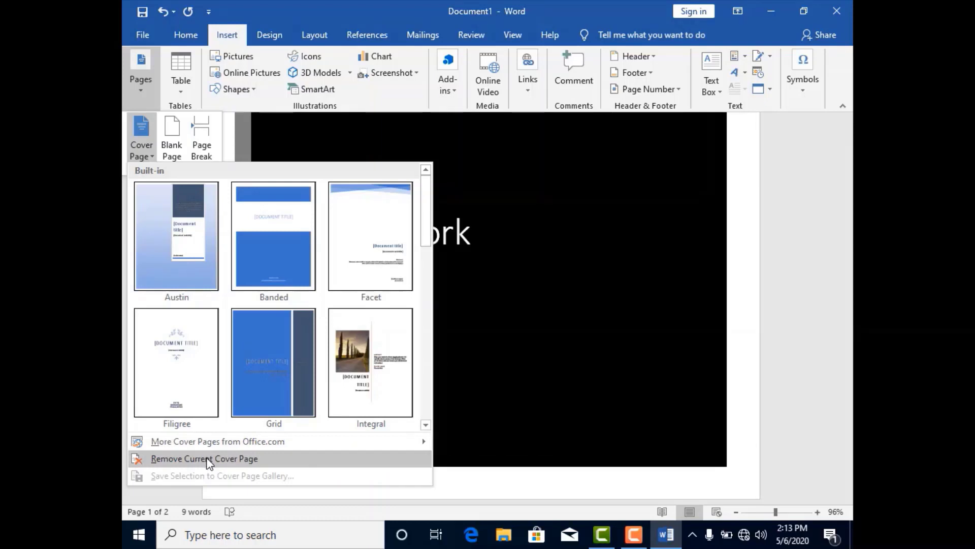
click(207, 458)
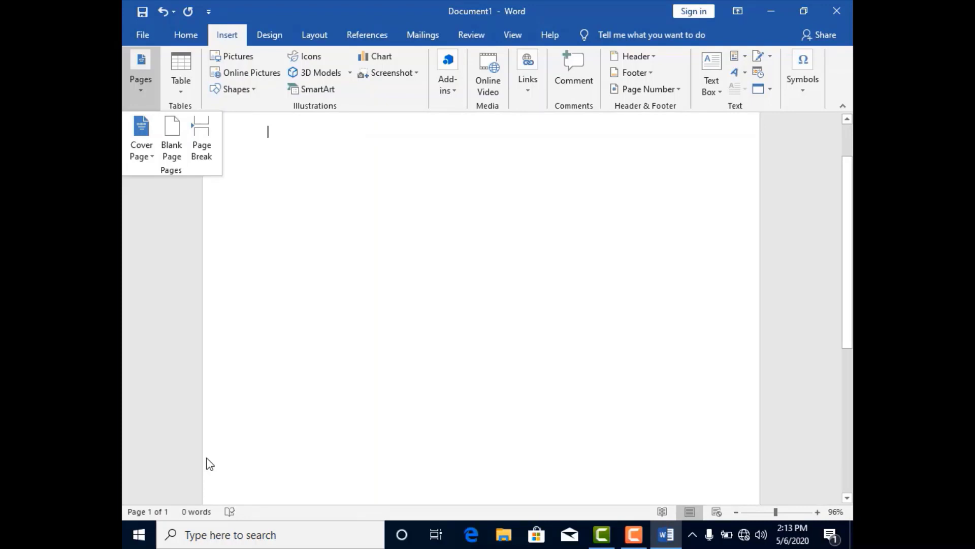
- Insert a blank page into the empty document
click(175, 151)
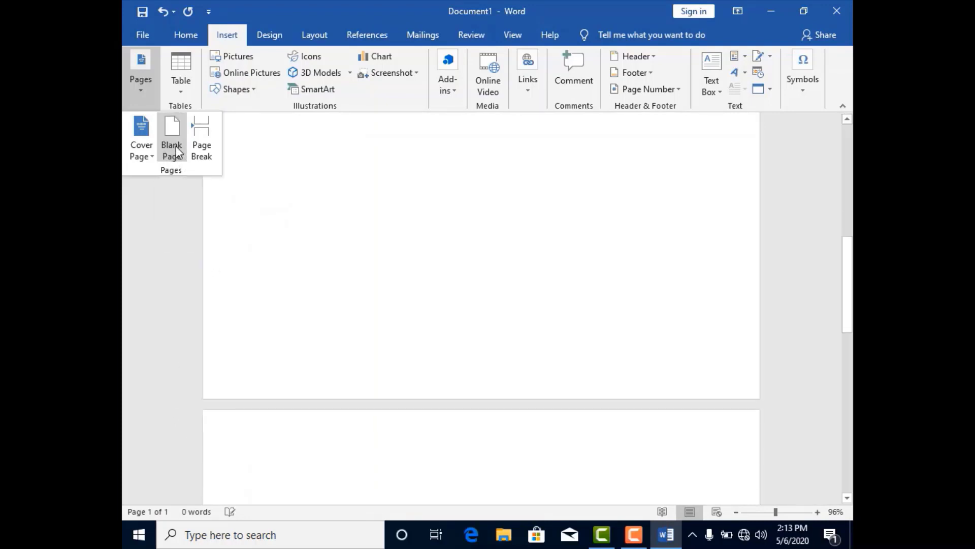
drag(852, 263, 852, 122)
click(360, 202)
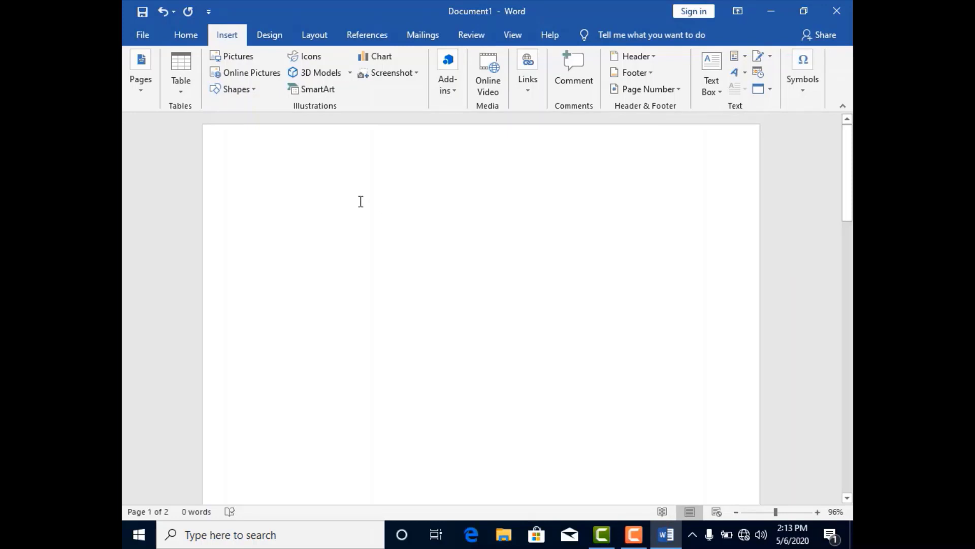
text(=rand()
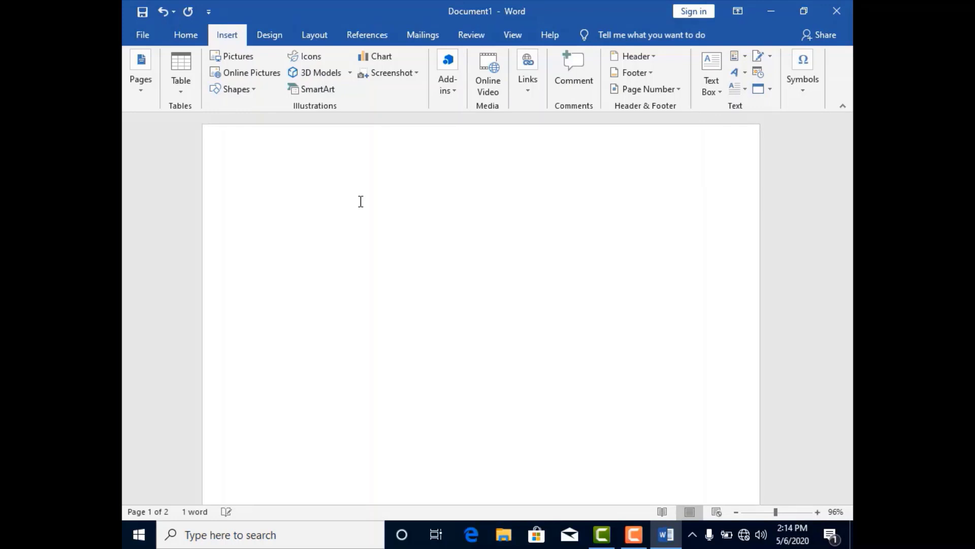
key(BackSpace)
key(BackSpace)
key(BackSpace)
key(BackSpace)
key(BackSpace)
key(BackSpace)
key(ctrl+z)
key(ctrl+z)
key(ctrl+z)
key(ctrl+z)
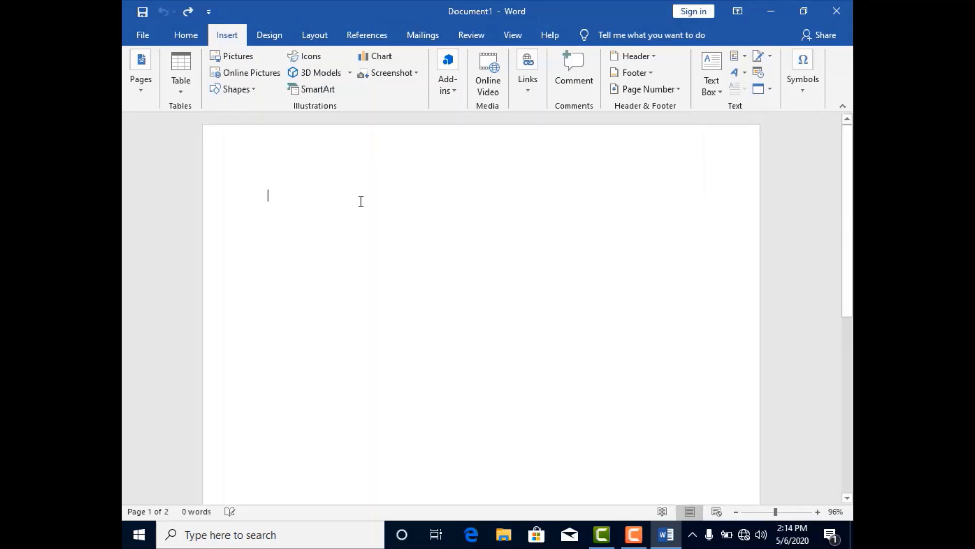
- Generate sample paragraphs in the empty document with the =rand() function
text(=r)
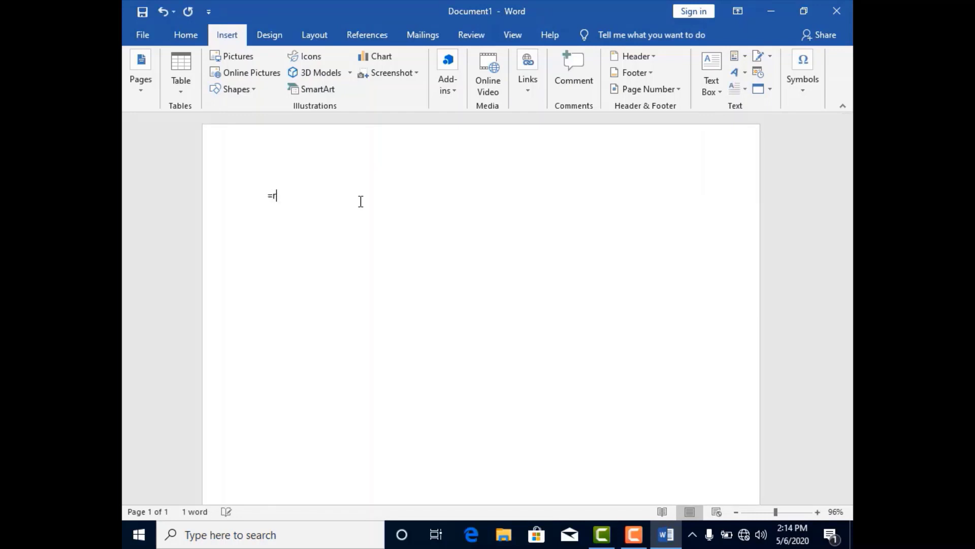
text(and())
key(Return)
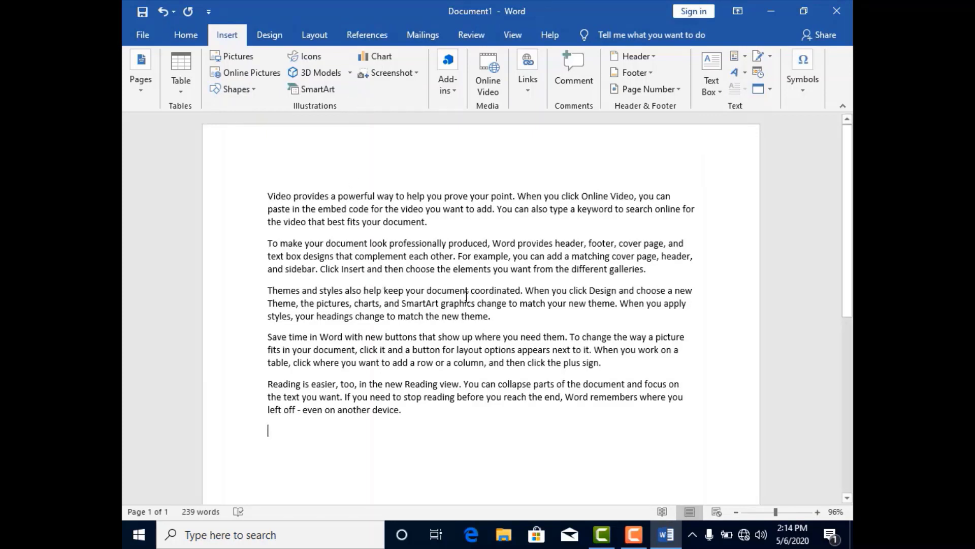
- Insert a page break after the third paragraph, so the last two paragraphs start on a new page, and check both pages
click(493, 317)
drag(268, 196, 497, 318)
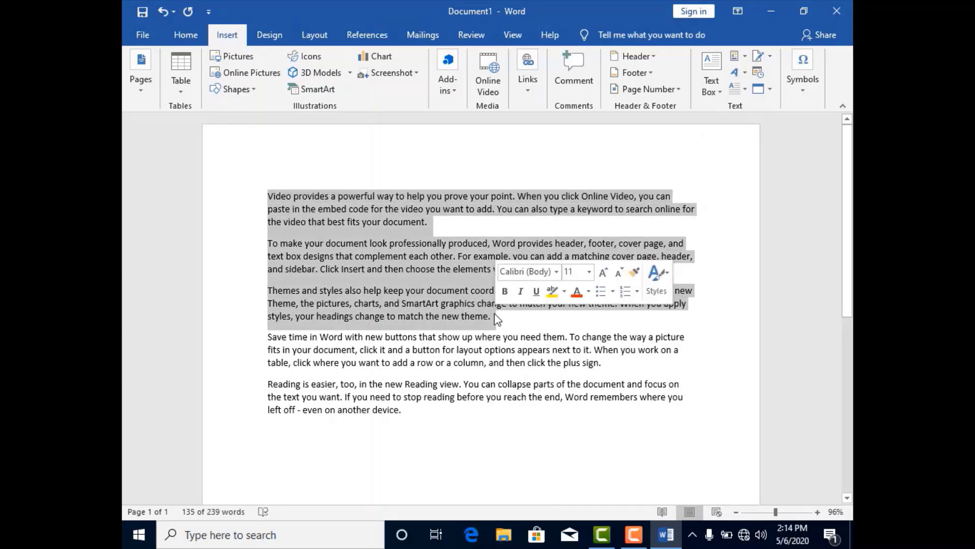
click(512, 320)
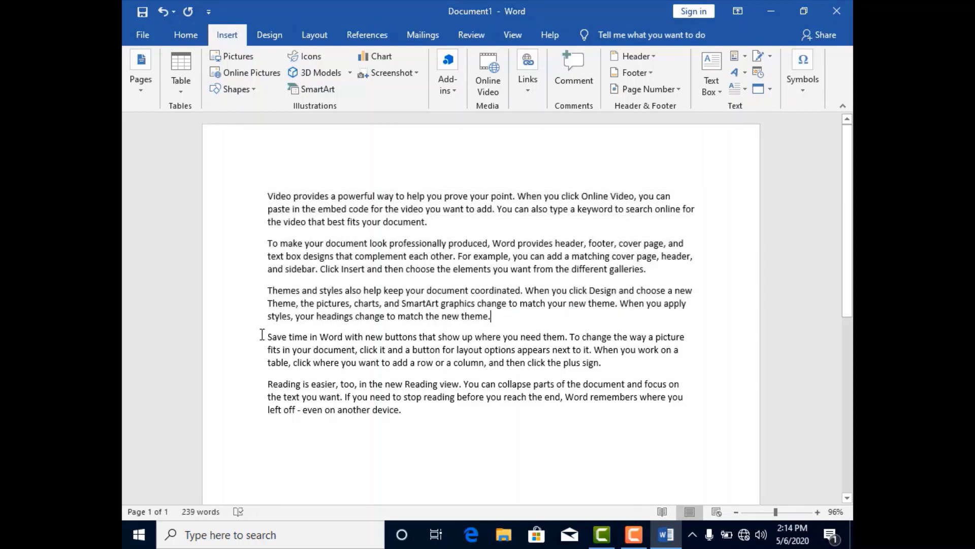
drag(262, 334, 406, 411)
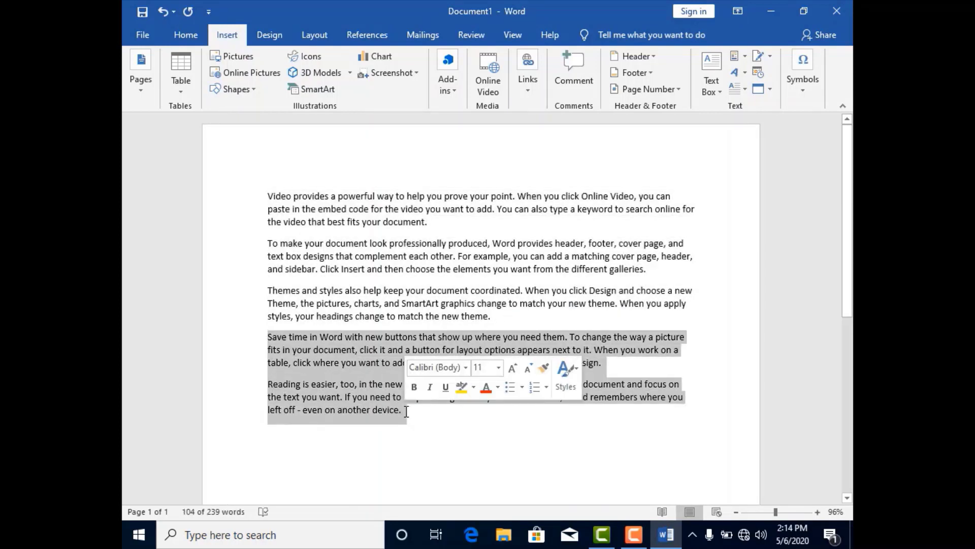
click(500, 320)
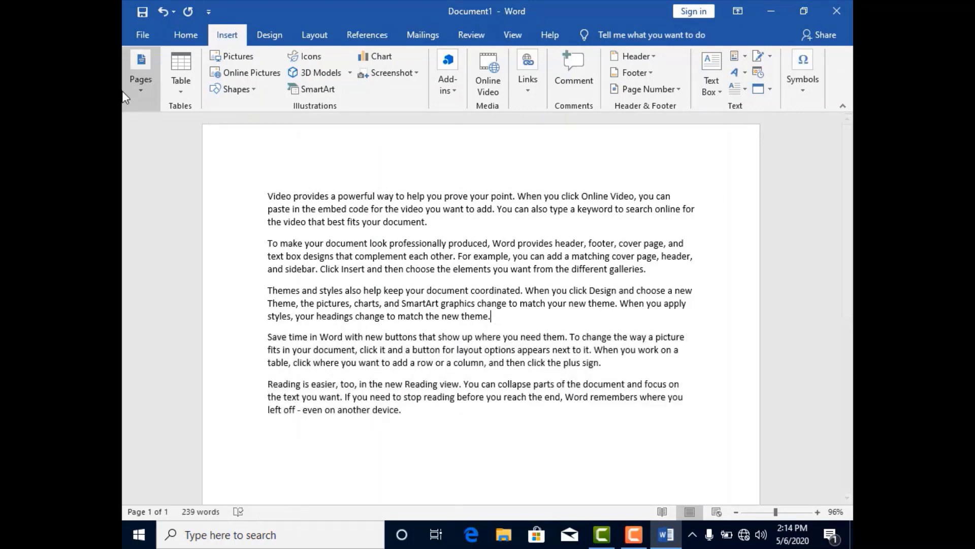
click(140, 92)
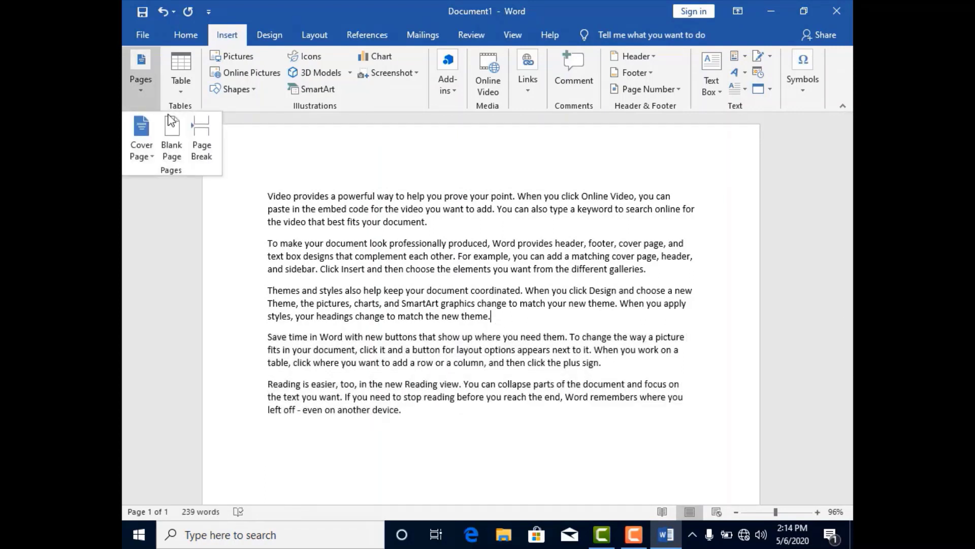
click(197, 139)
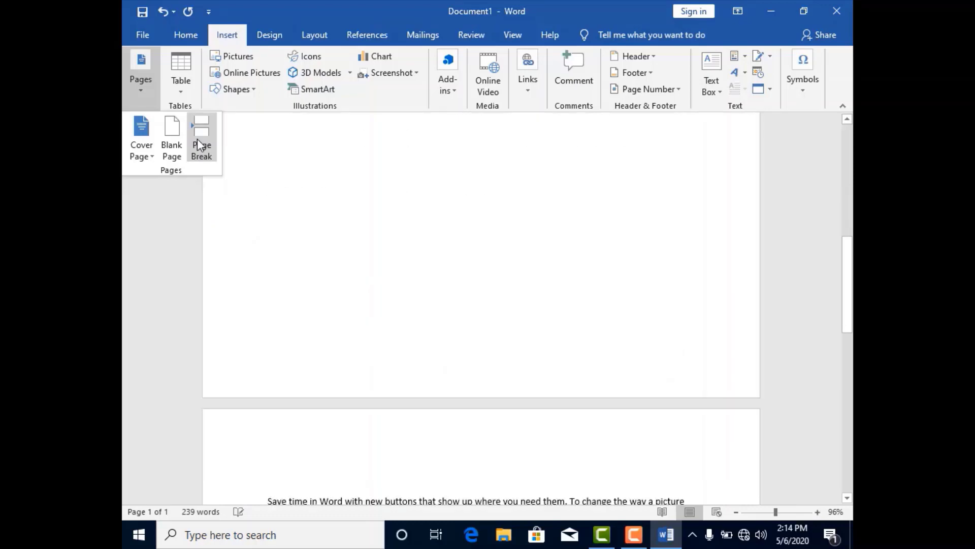
drag(851, 203, 851, 118)
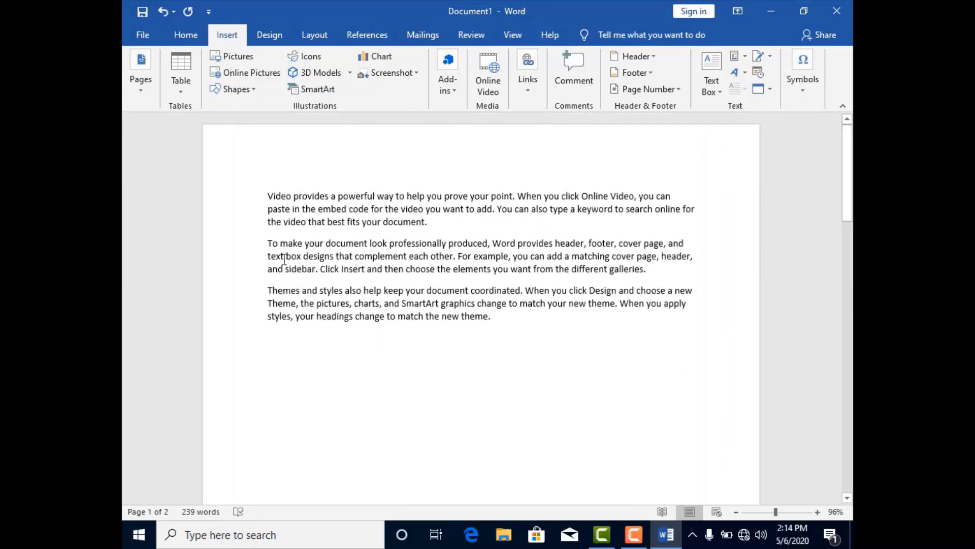
drag(851, 152, 852, 348)
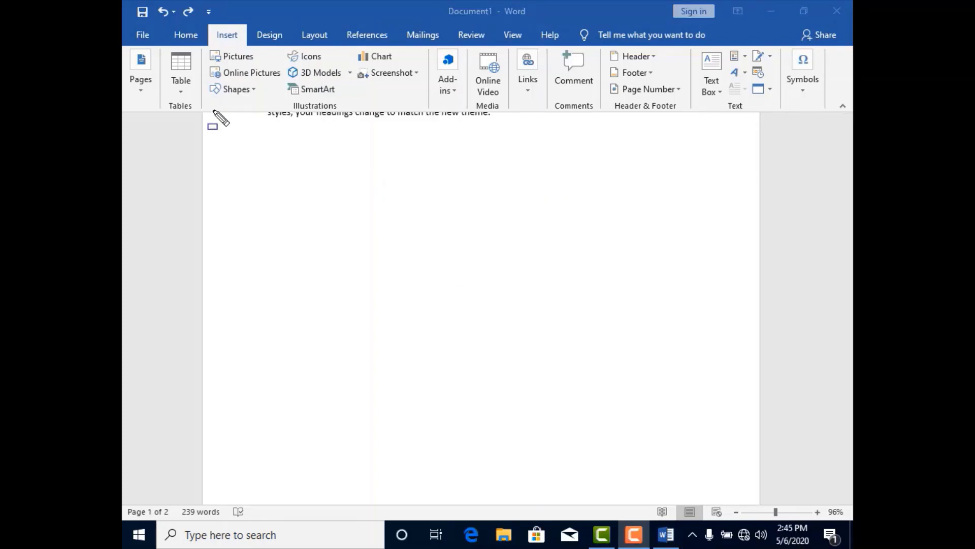
- Insert a table with three columns and three rows above the text on the second page
mouse_move(160, 49)
mouse_down()
mouse_move(194, 85)
mouse_move(199, 117)
mouse_up()
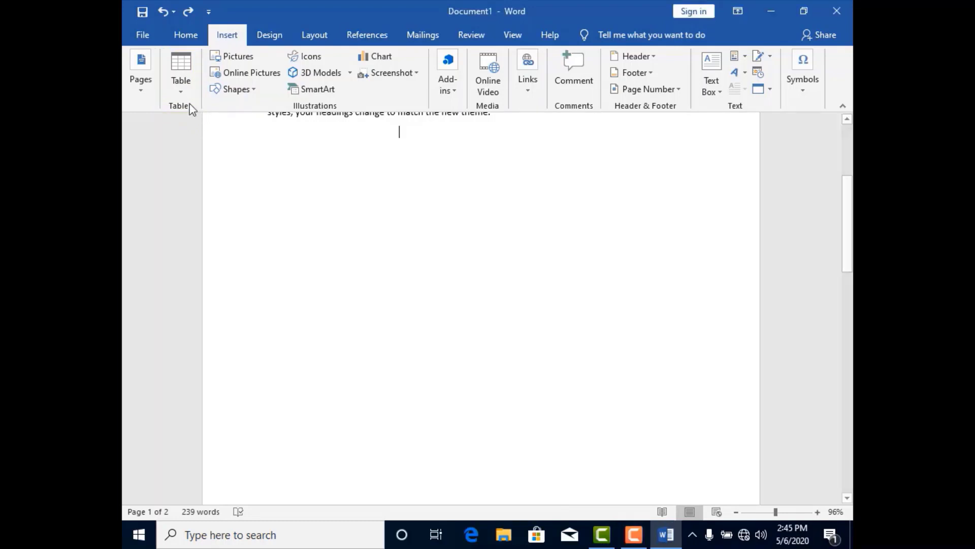
click(181, 92)
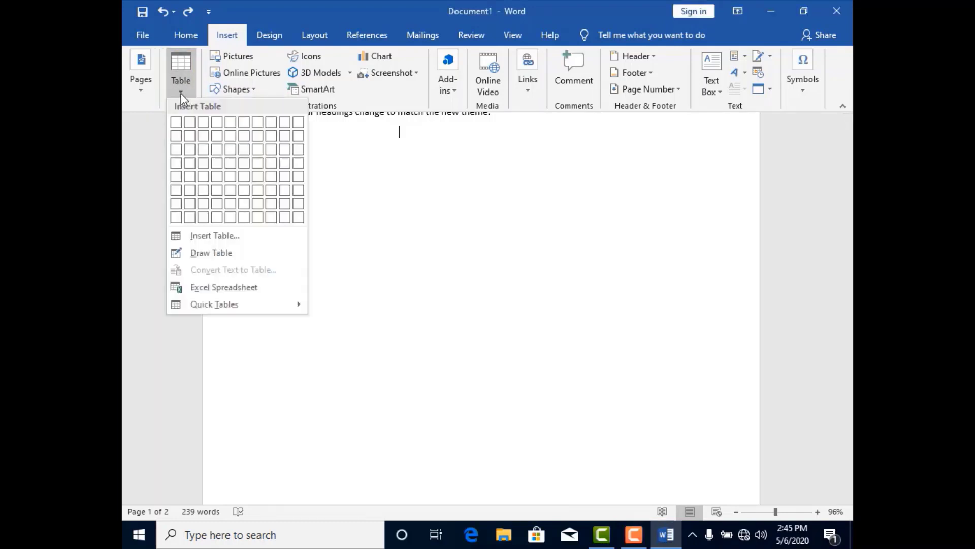
click(203, 149)
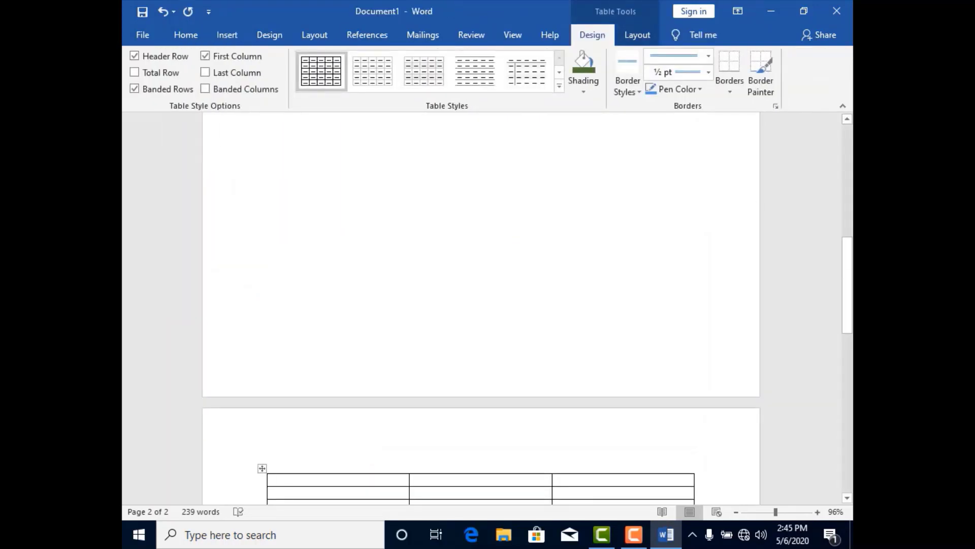
drag(852, 241, 853, 303)
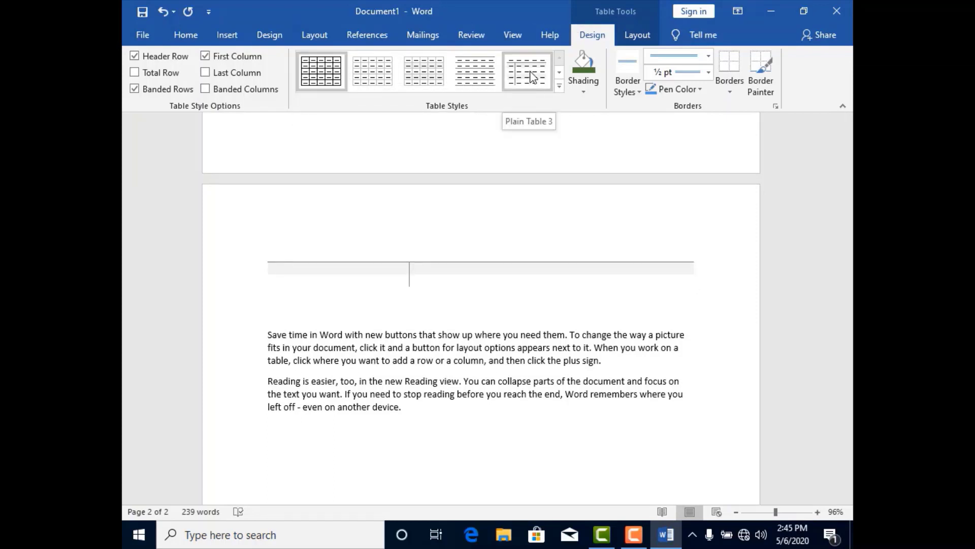
- Try a light grid style and Plain Table 3 on the table, and return it to the basic black grid style
click(389, 79)
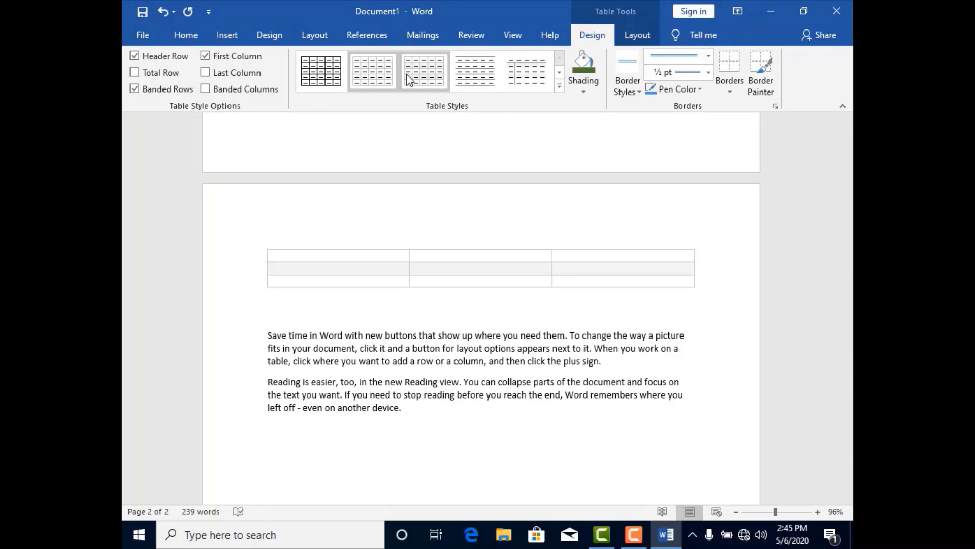
click(538, 82)
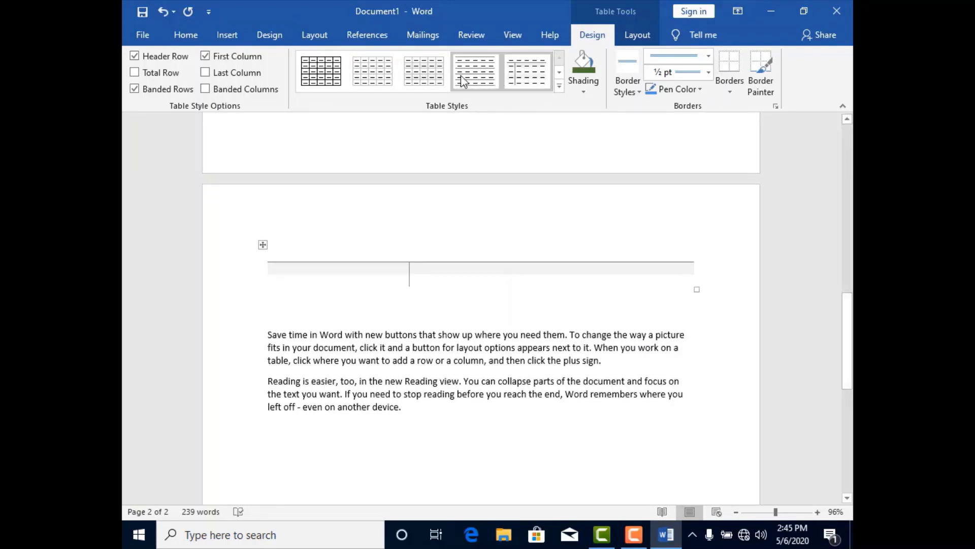
click(321, 71)
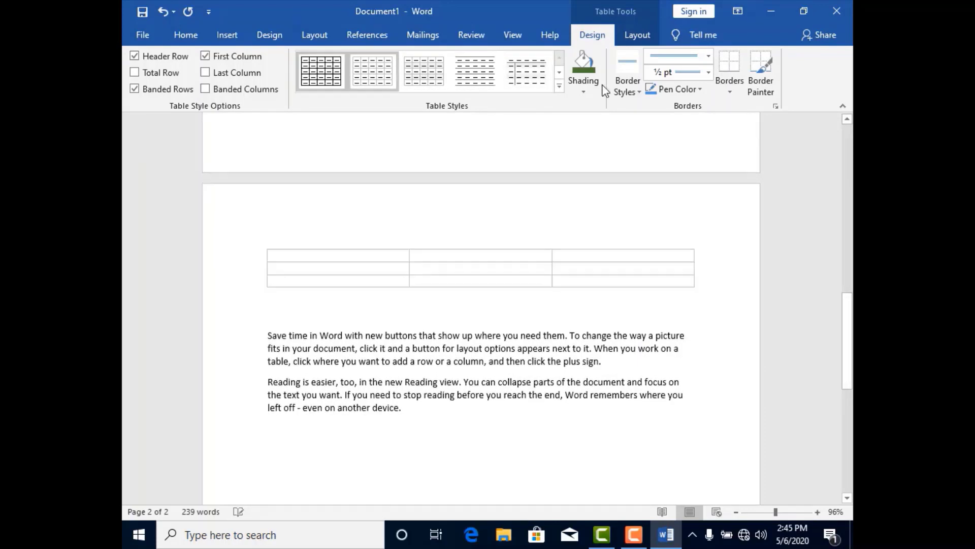
- Apply the orange grid style with solid header row and first column to the table, and shade its first cell dark gold
click(559, 87)
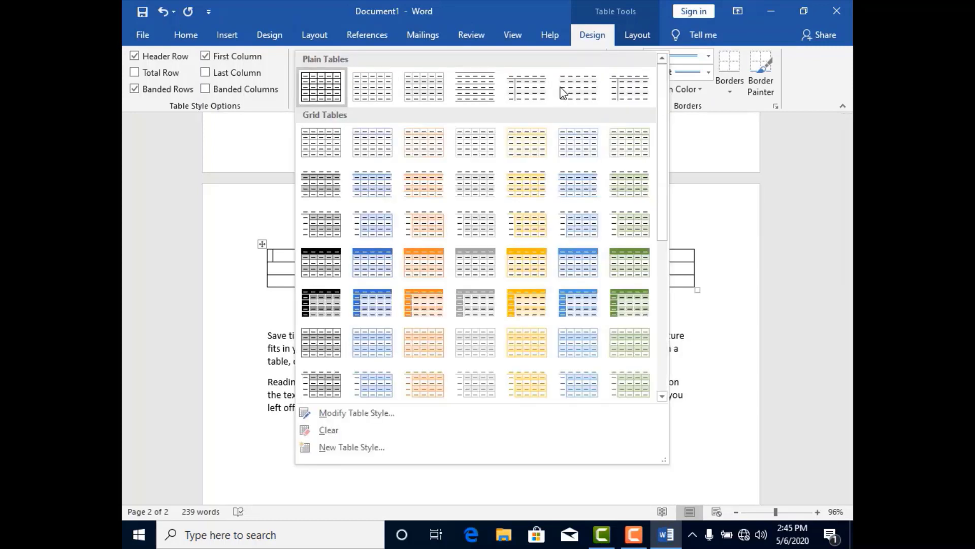
click(420, 307)
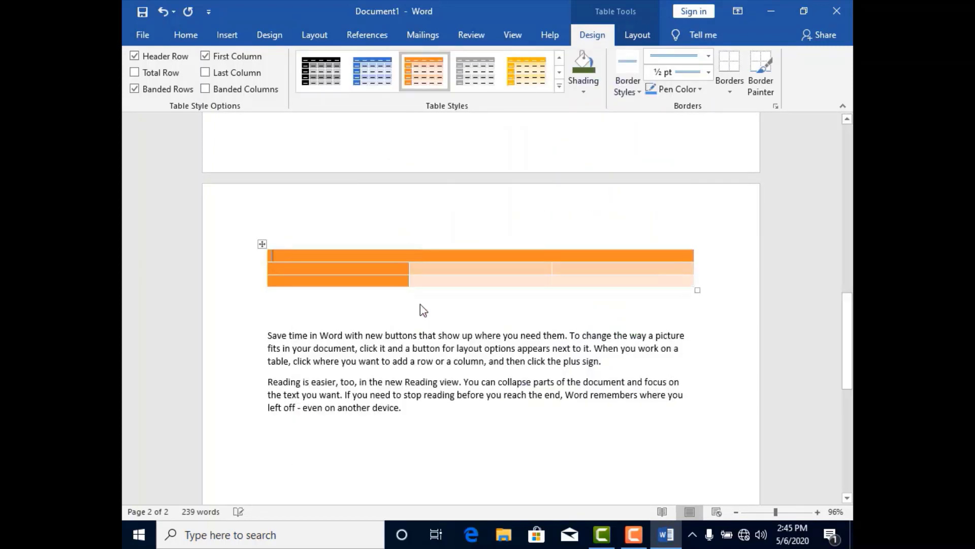
click(583, 92)
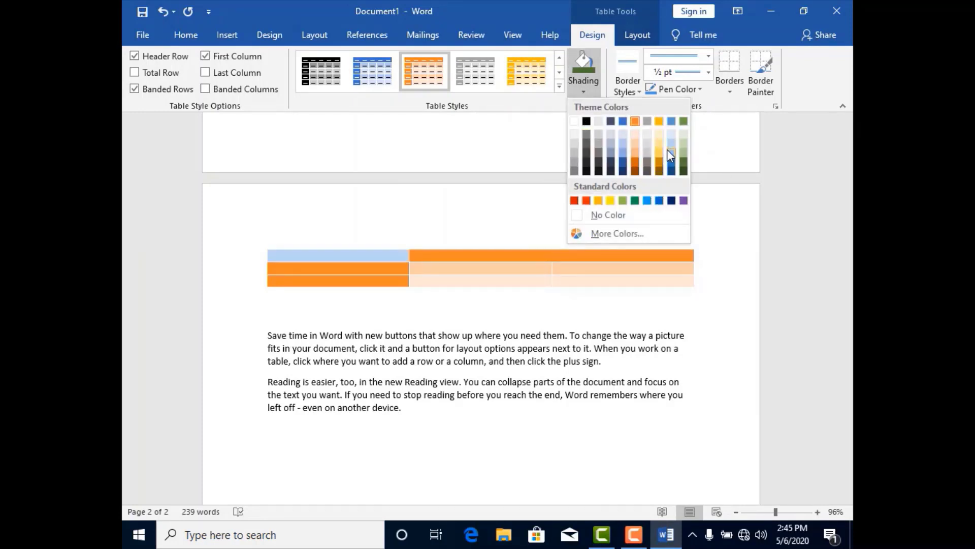
click(659, 163)
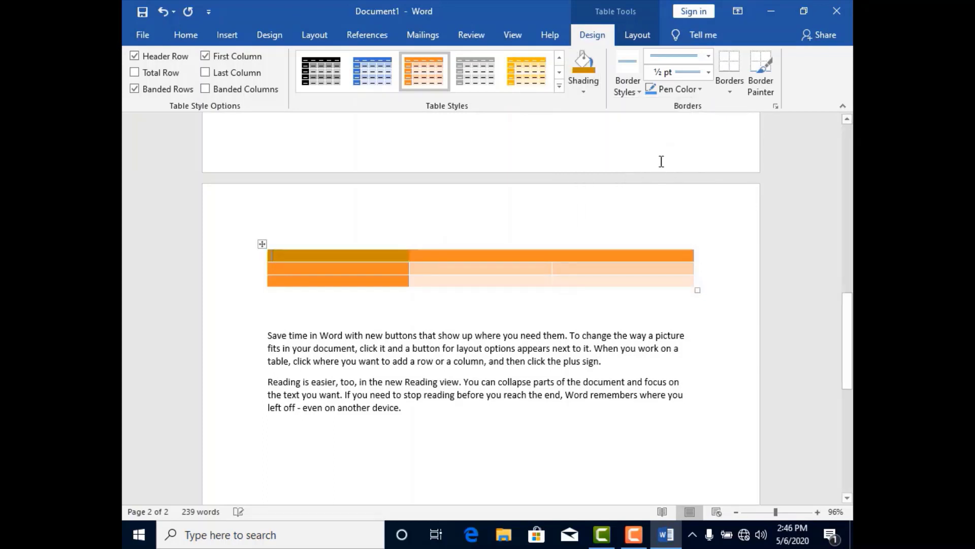
- Choose the gold ½ pt multi-line theme border style and add a bottom border to the table's first cell
click(637, 91)
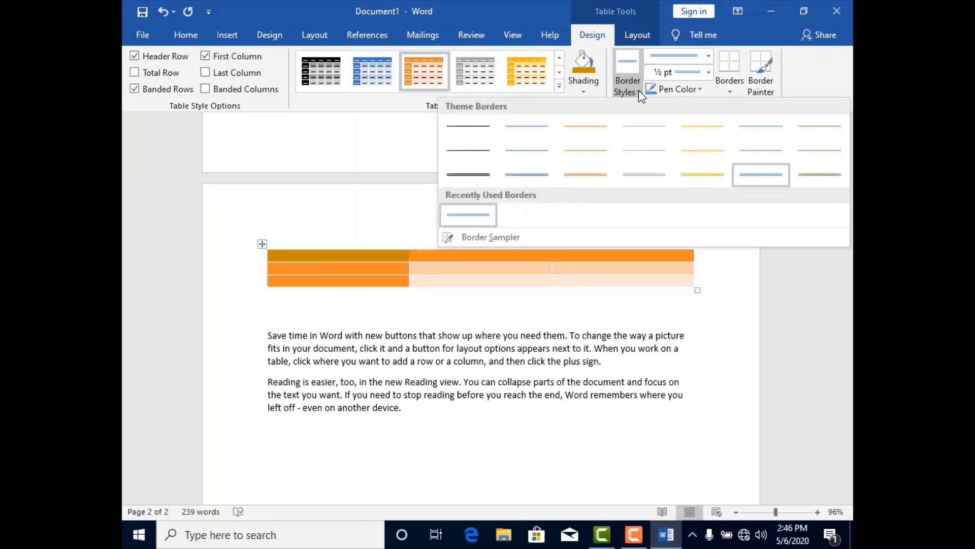
click(692, 179)
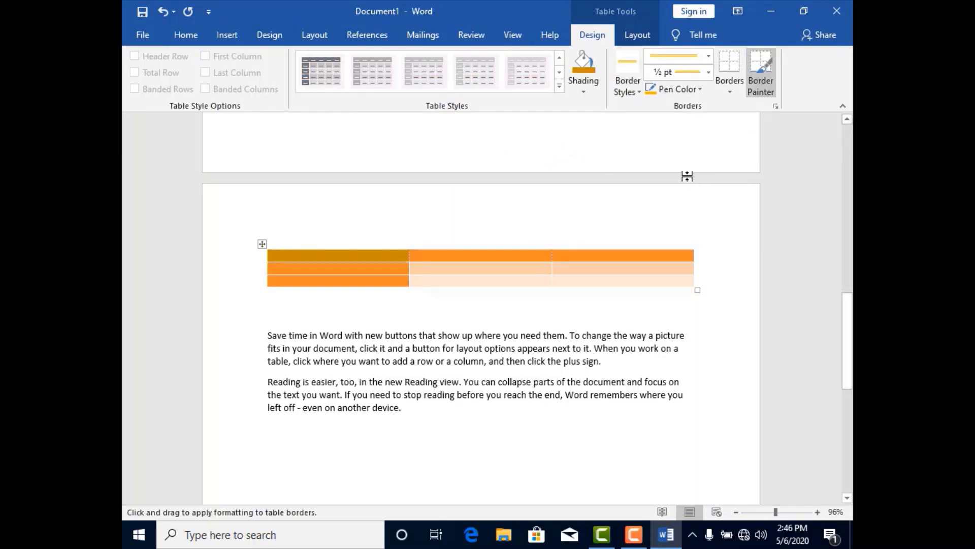
click(729, 92)
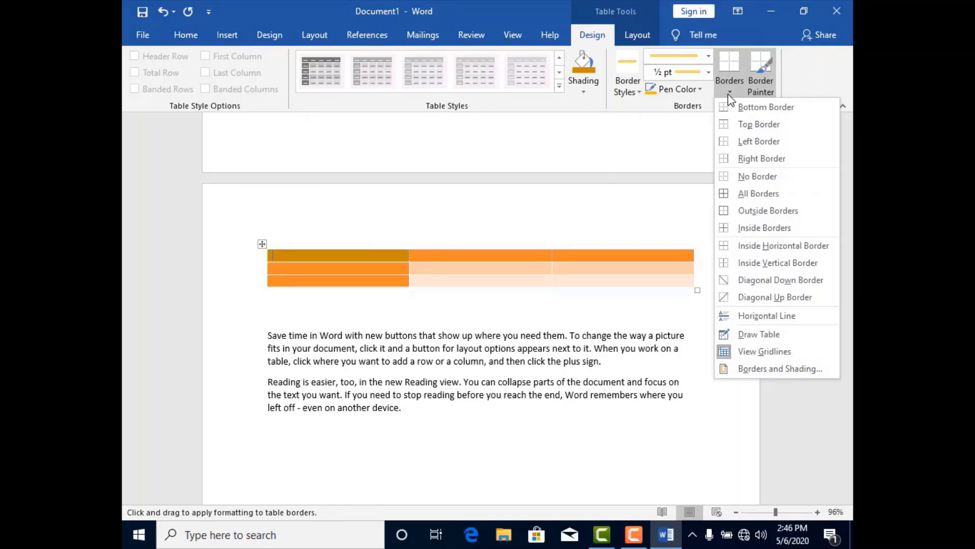
click(745, 114)
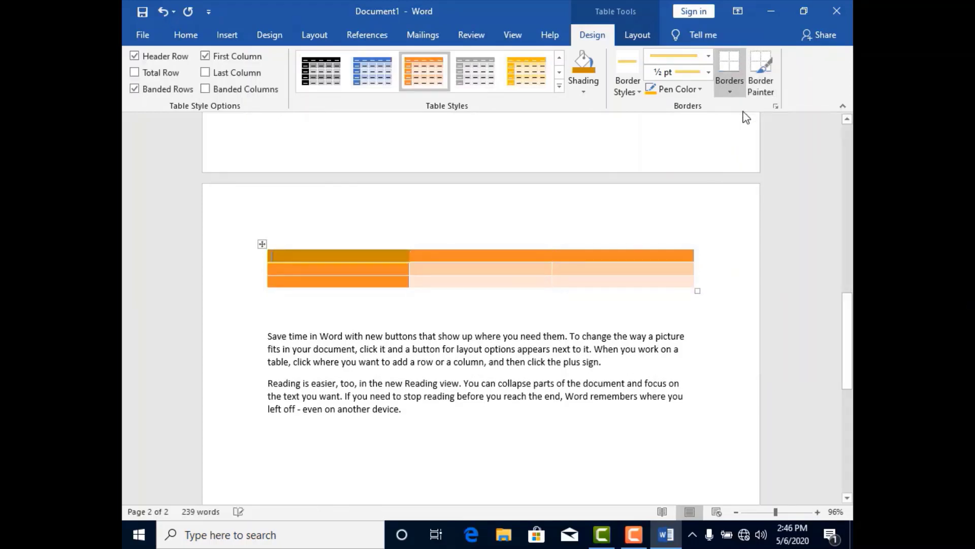
- Paint the gold border along the table's top edge across all three columns with the Border Painter
click(727, 97)
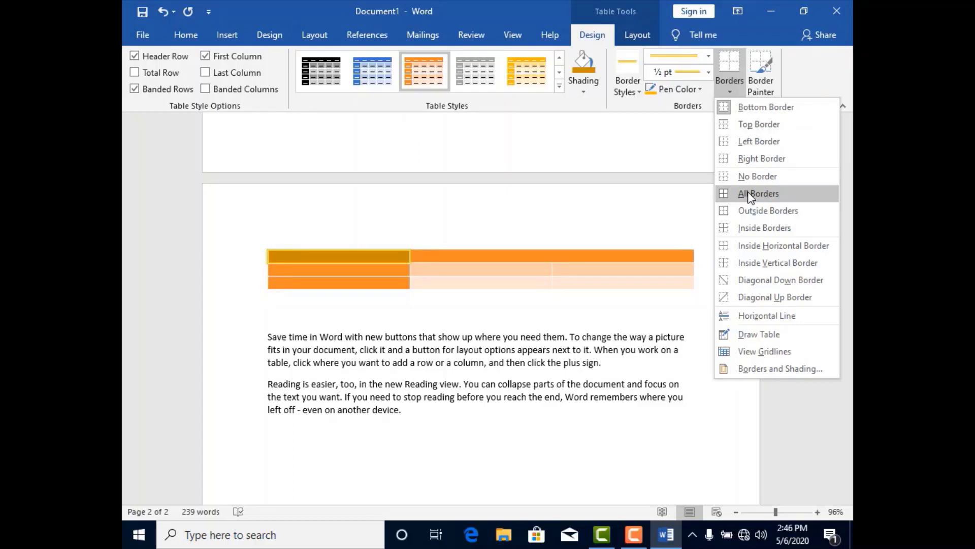
click(772, 92)
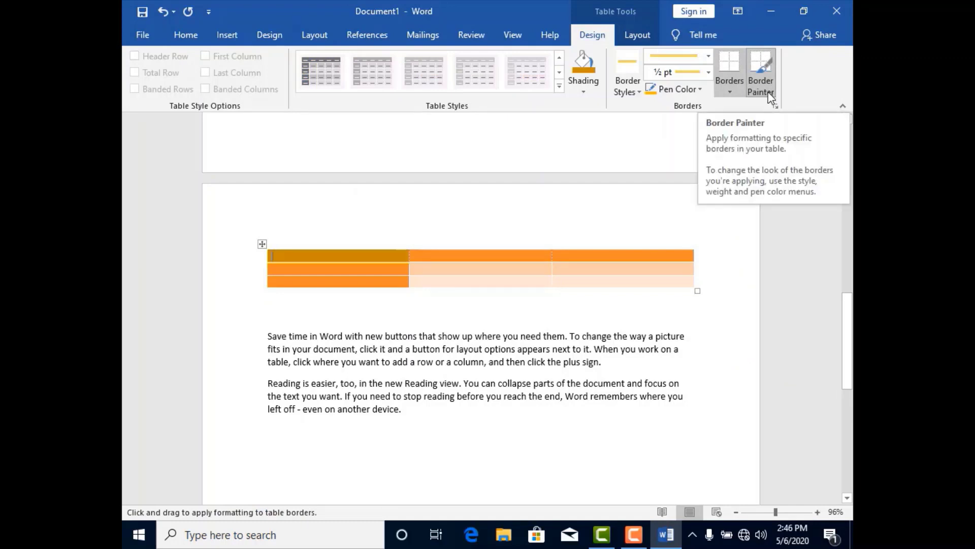
click(771, 94)
click(771, 94)
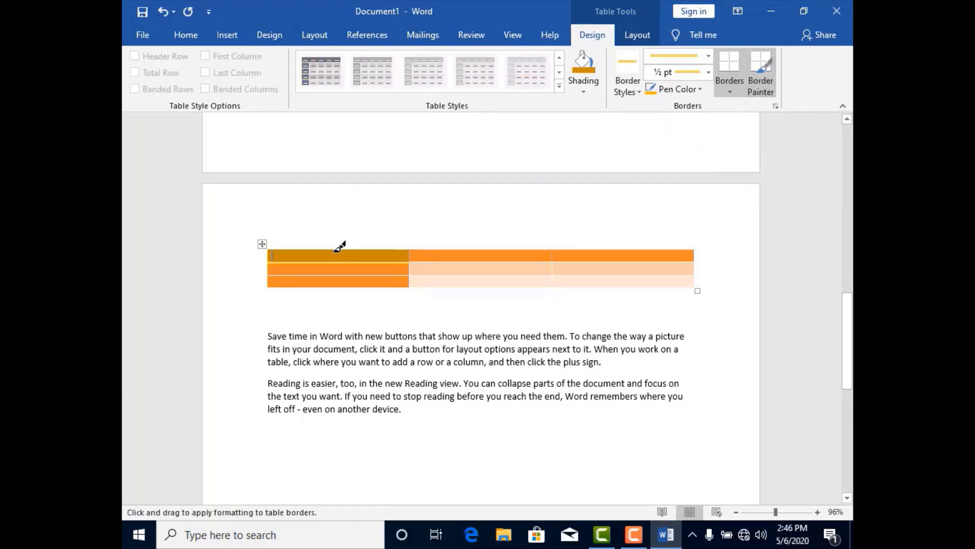
click(277, 250)
drag(435, 240, 673, 241)
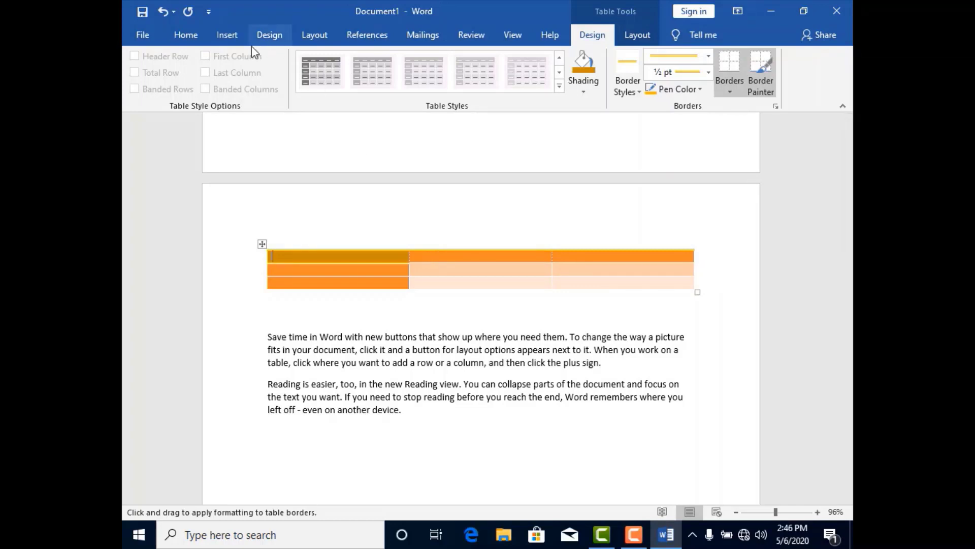
click(224, 40)
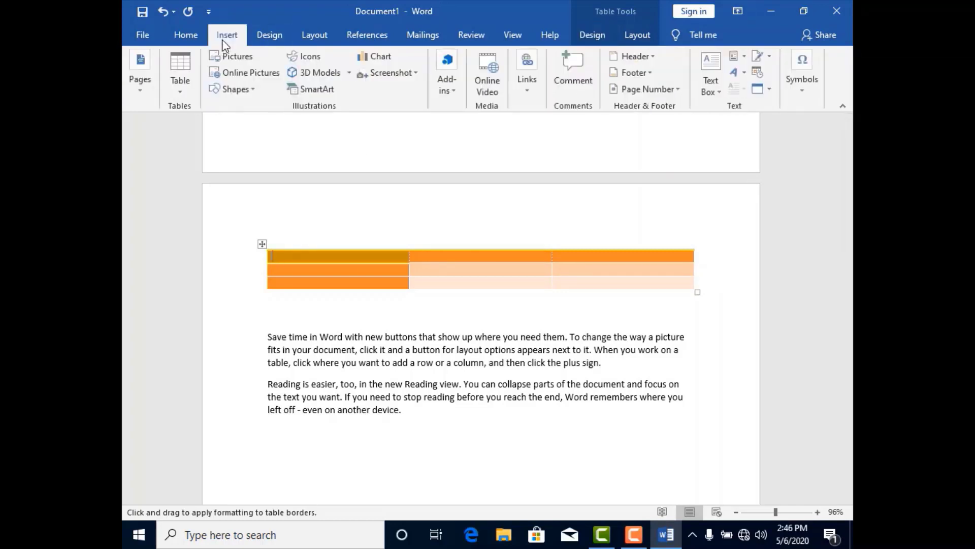
click(186, 90)
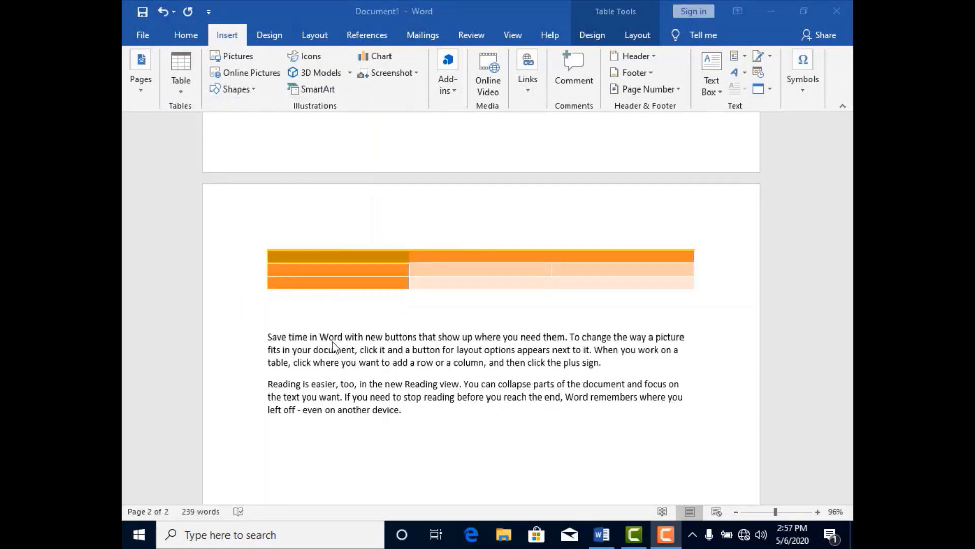
- Delete the table and the two paragraphs below it from the second page
click(404, 410)
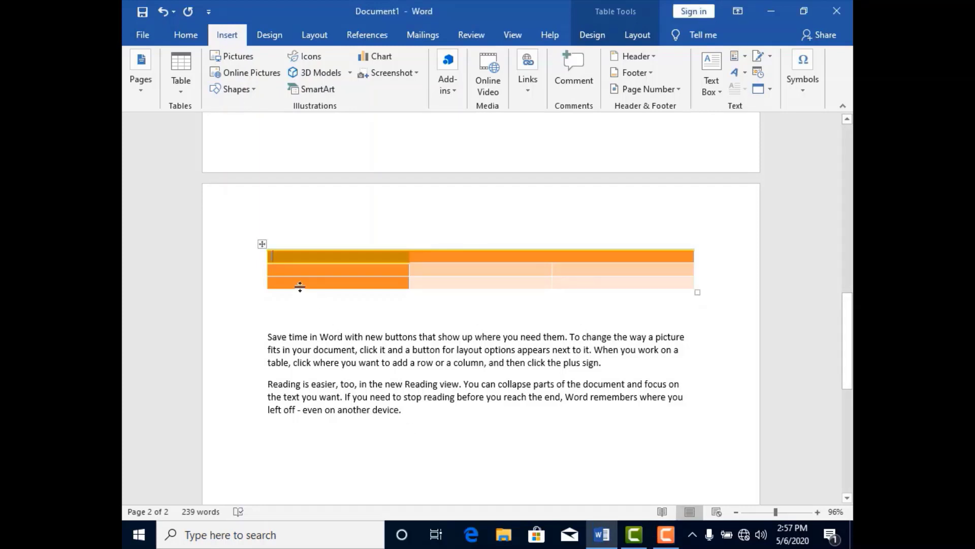
drag(403, 412, 275, 247)
key(Delete)
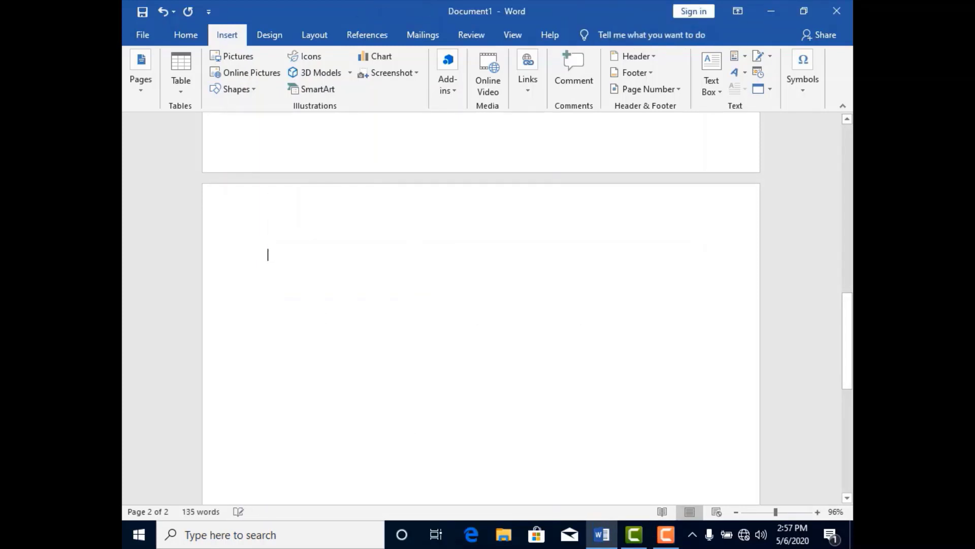
- Insert the picture "photo" from the Web folder on the Desktop below the last paragraph of page 1
drag(847, 305, 847, 153)
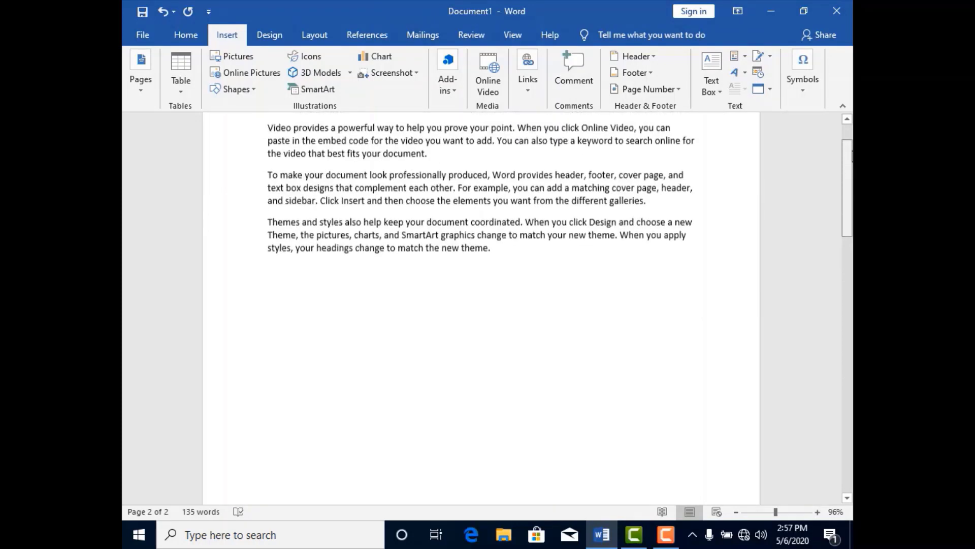
click(450, 303)
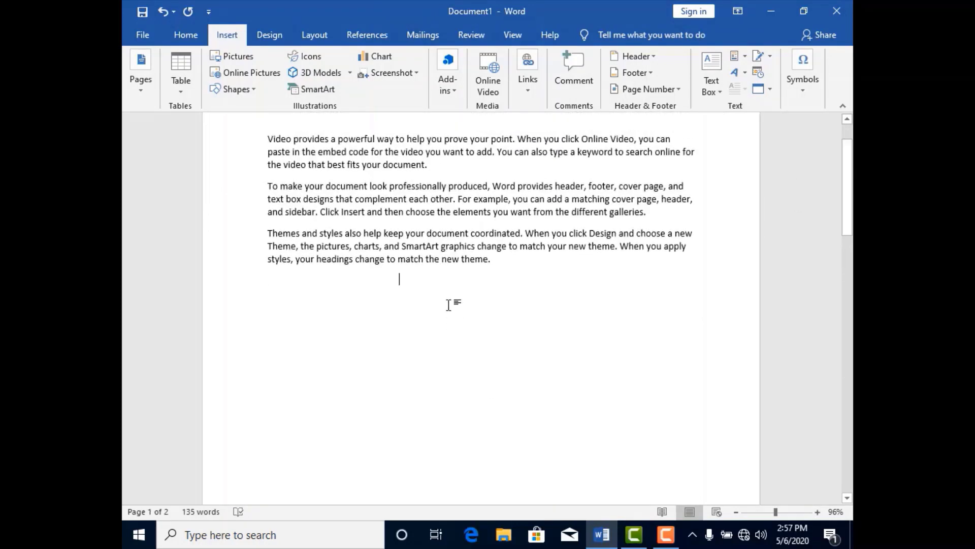
click(241, 57)
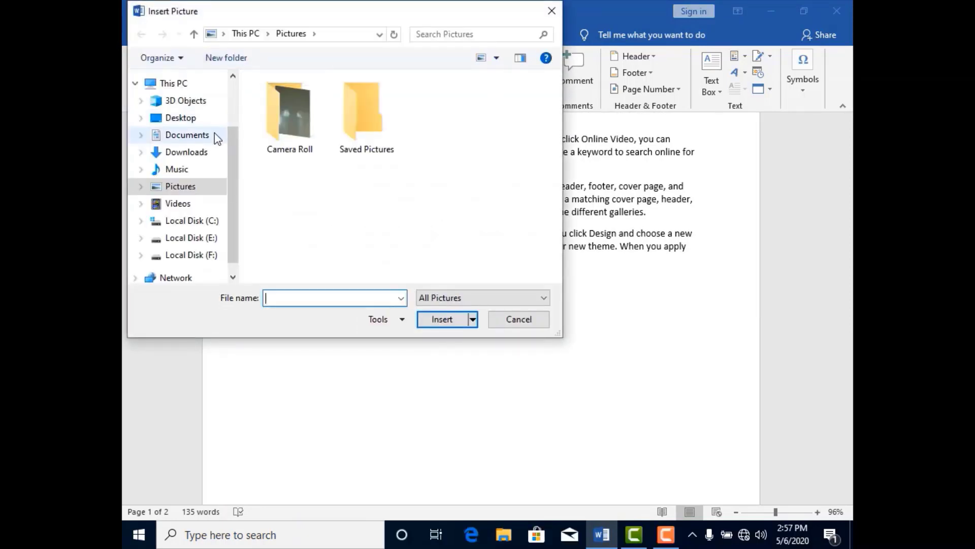
click(198, 121)
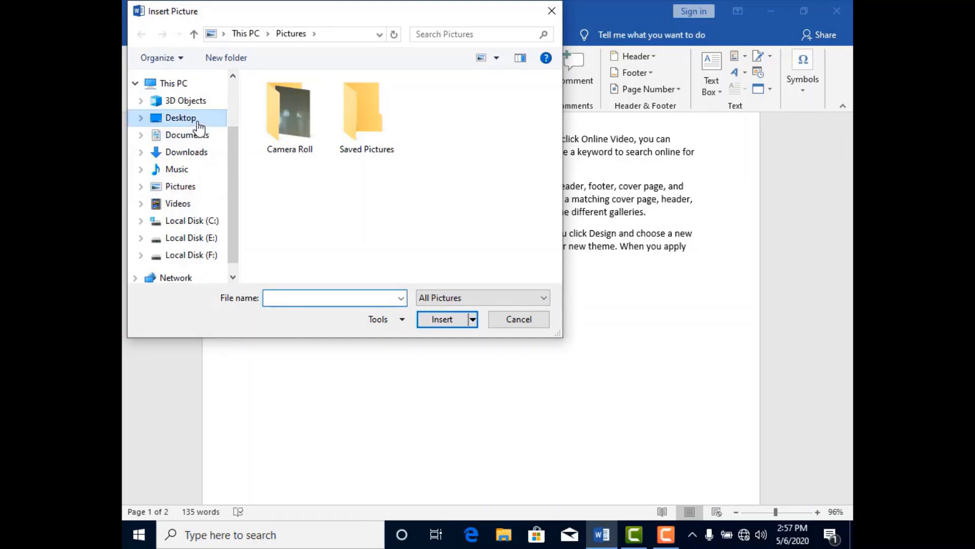
double_click(277, 128)
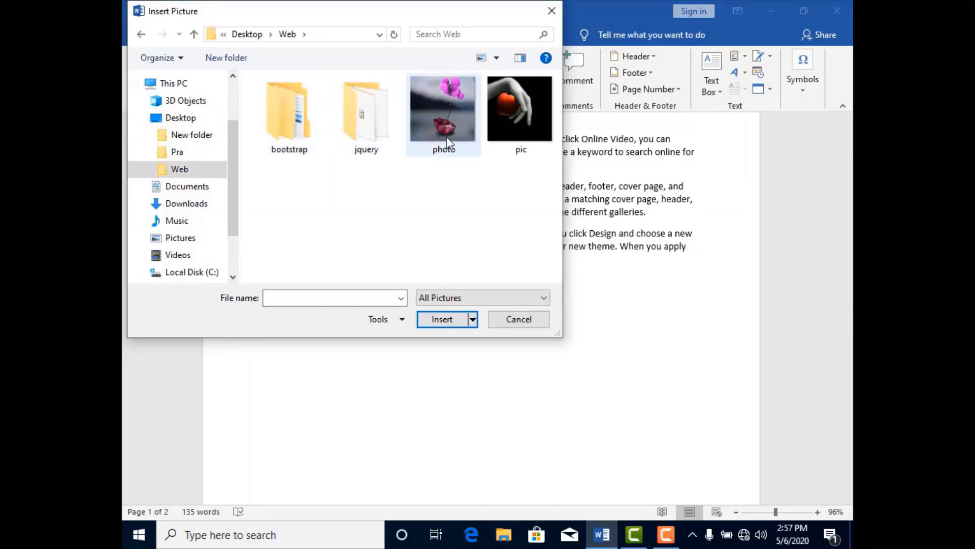
click(447, 136)
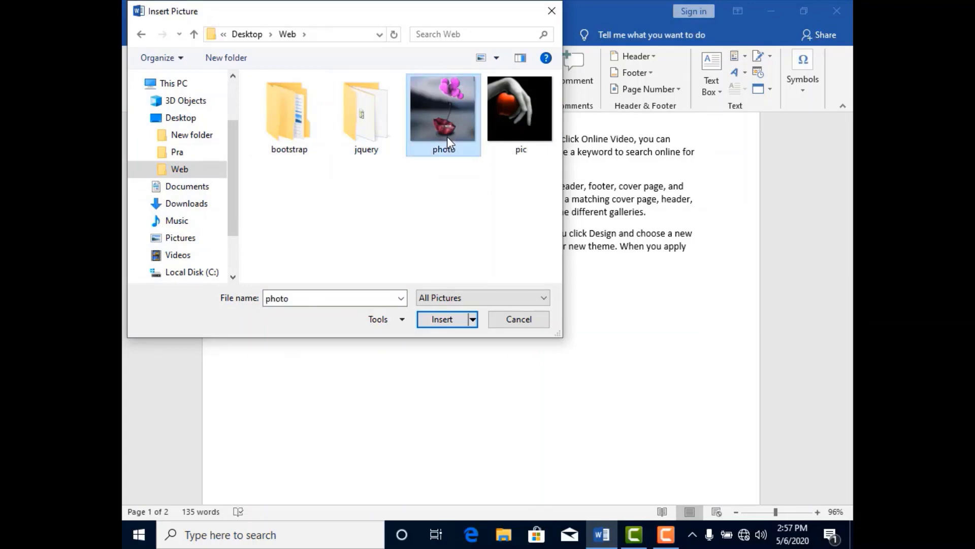
click(447, 321)
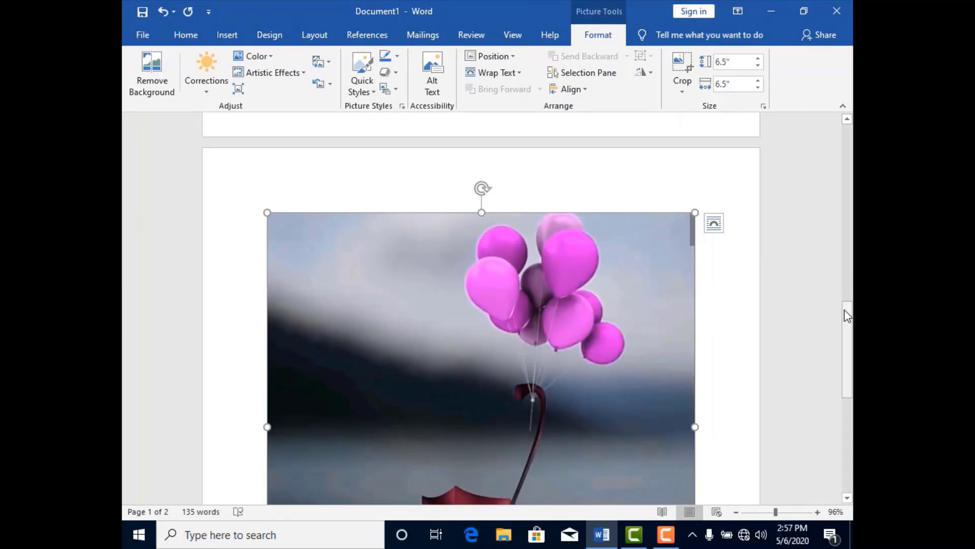
- Shrink the inserted picture proportionally from its lower-right corner to about 4.16" by 4.16"
mouse_move(845, 312)
mouse_down()
mouse_move(850, 333)
mouse_move(851, 320)
mouse_up()
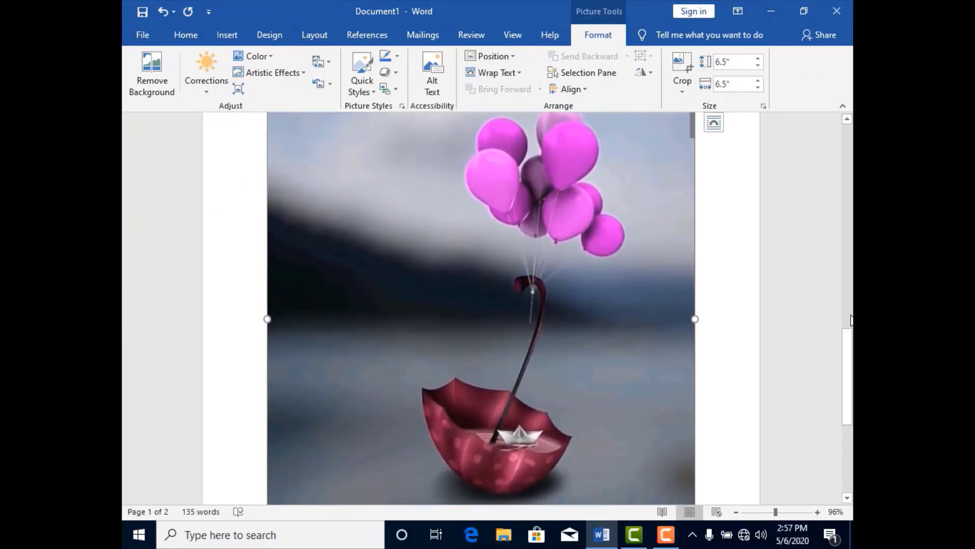
drag(848, 363, 847, 395)
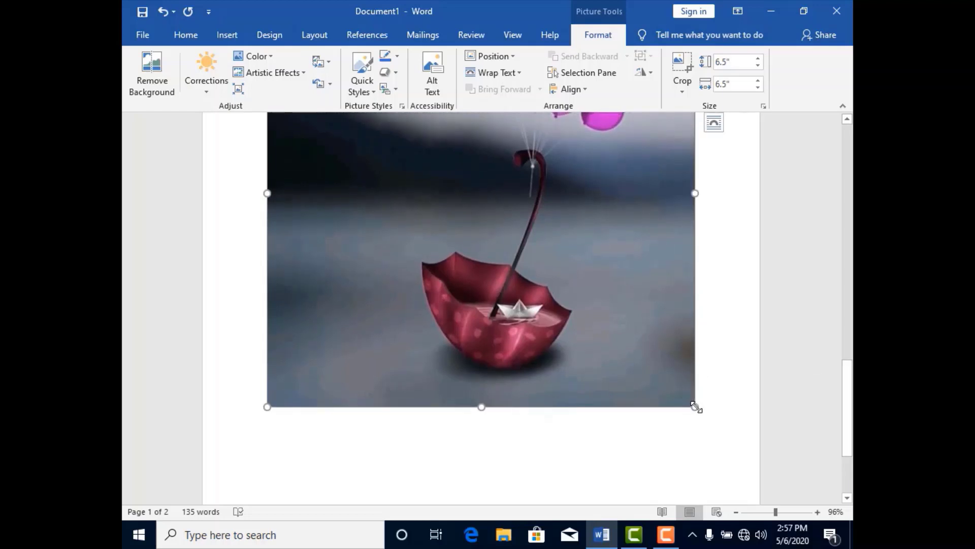
drag(696, 406, 546, 188)
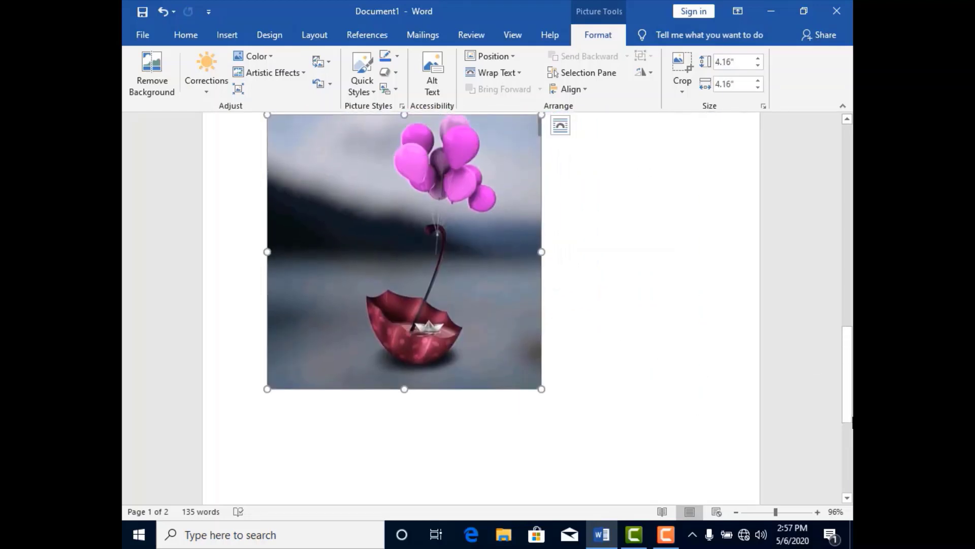
drag(849, 414, 850, 389)
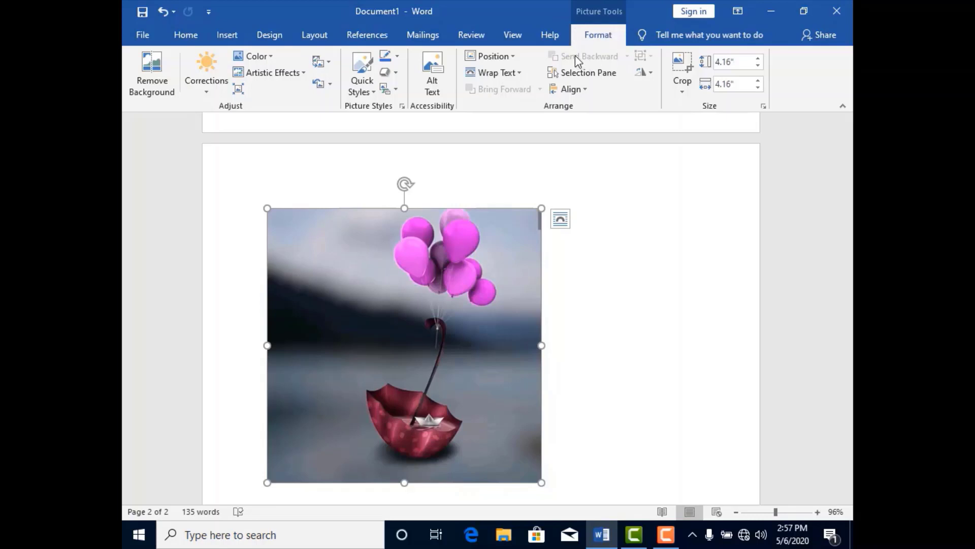
- Try automatic background removal on the picture and undo it
click(151, 97)
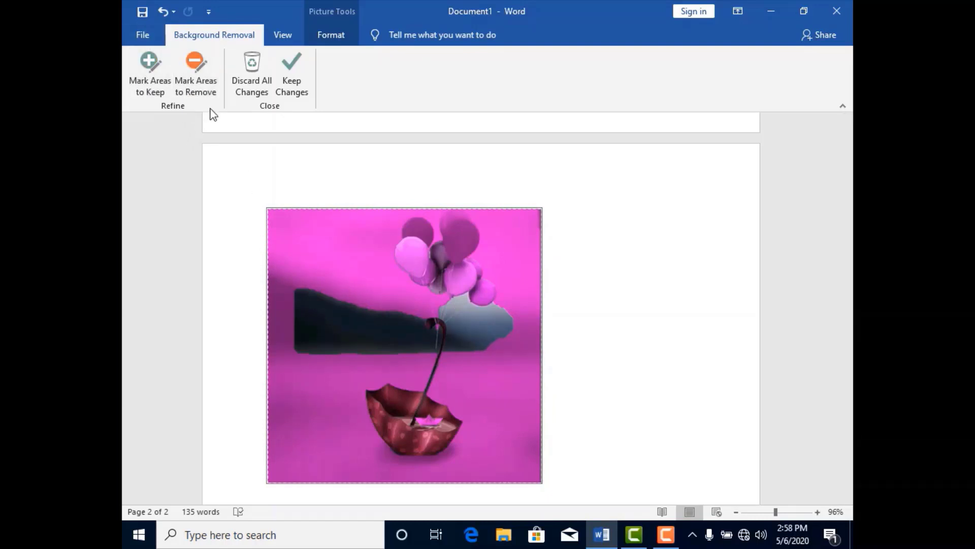
key(ctrl+z)
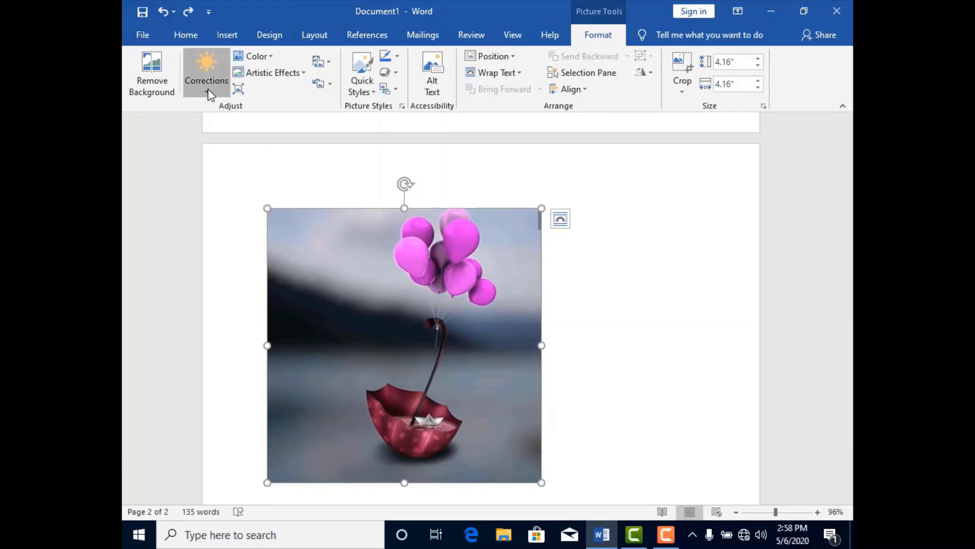
- Correct the picture with Brightness: +40% Contrast: +20%, try a soften preset, and switch to a darker brightness preset
click(208, 88)
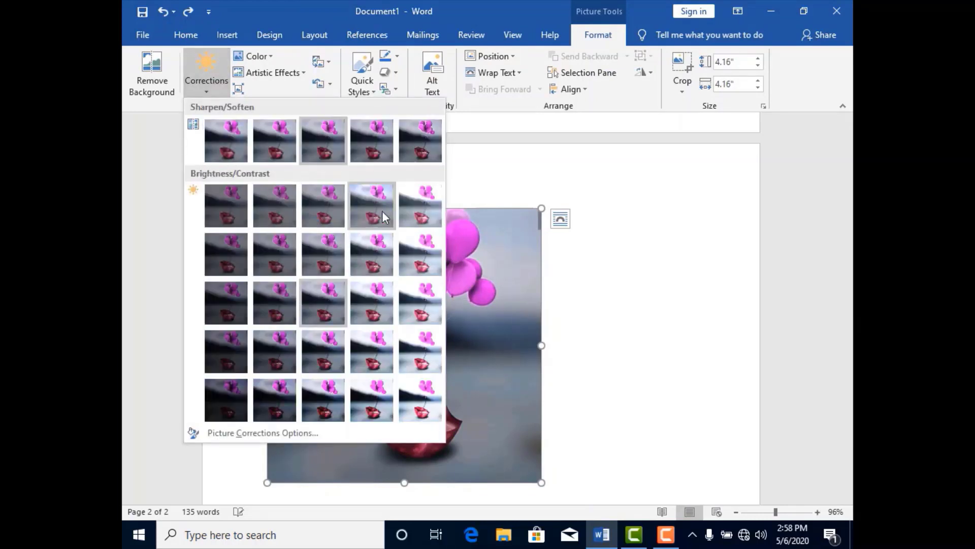
click(422, 349)
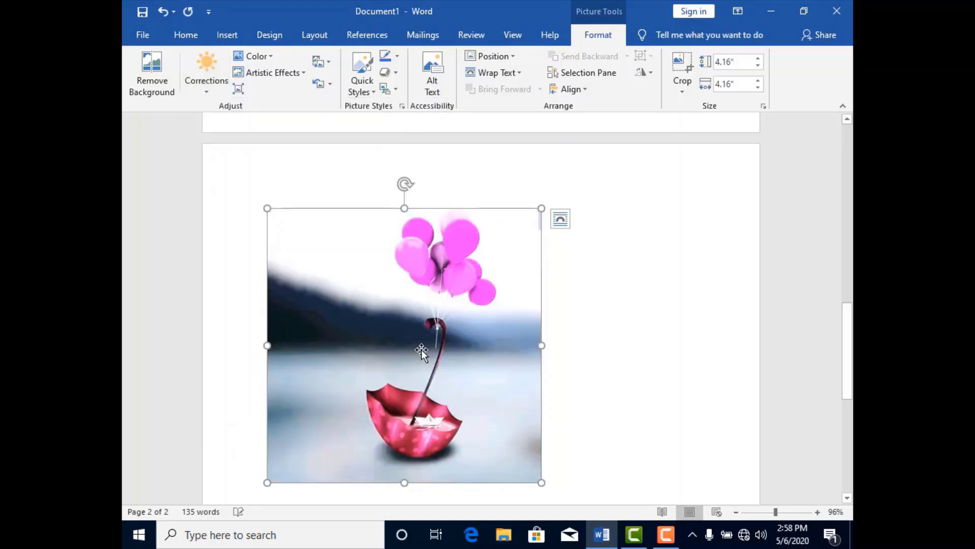
click(207, 91)
click(267, 141)
click(204, 89)
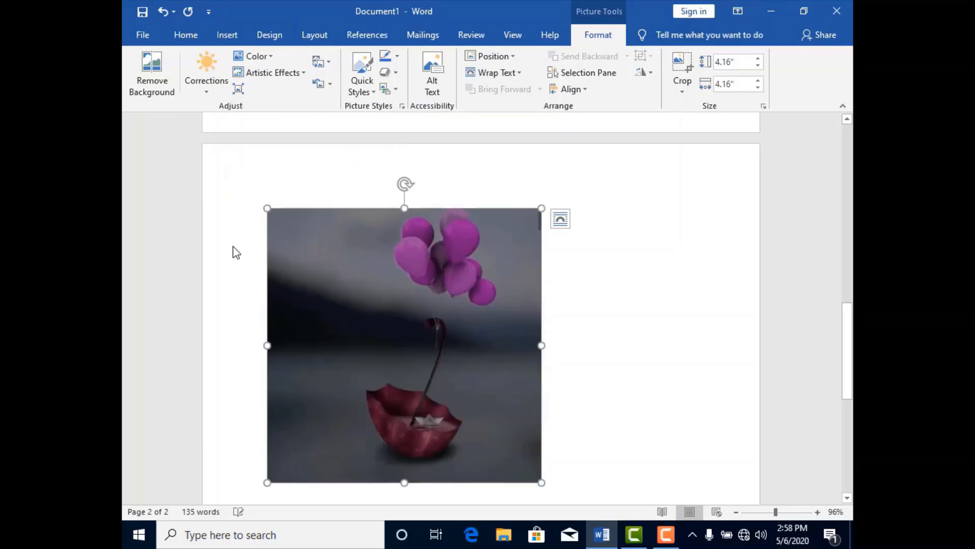
- Set the picture's color tone to Temperature: 8800 K and recolor it with Gold, Accent color 4 Light
click(267, 56)
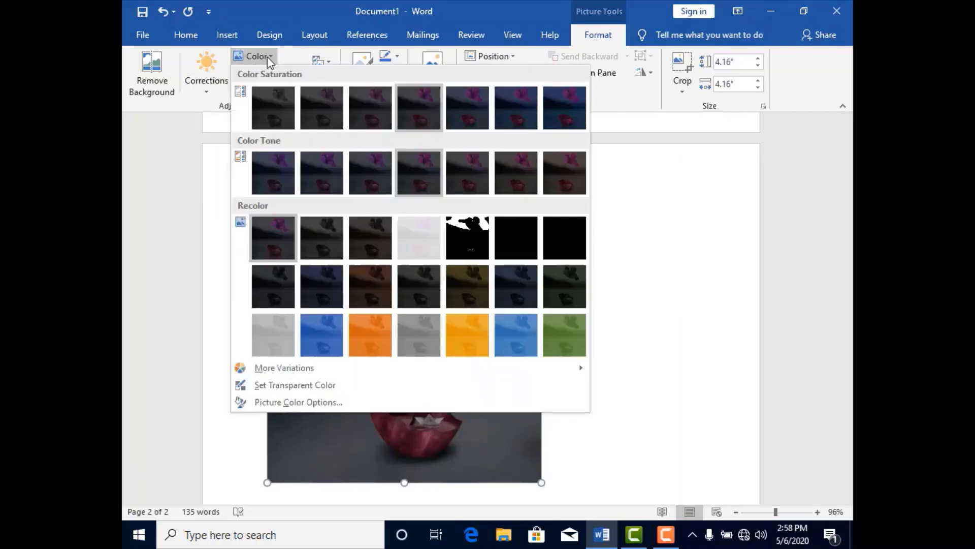
click(528, 174)
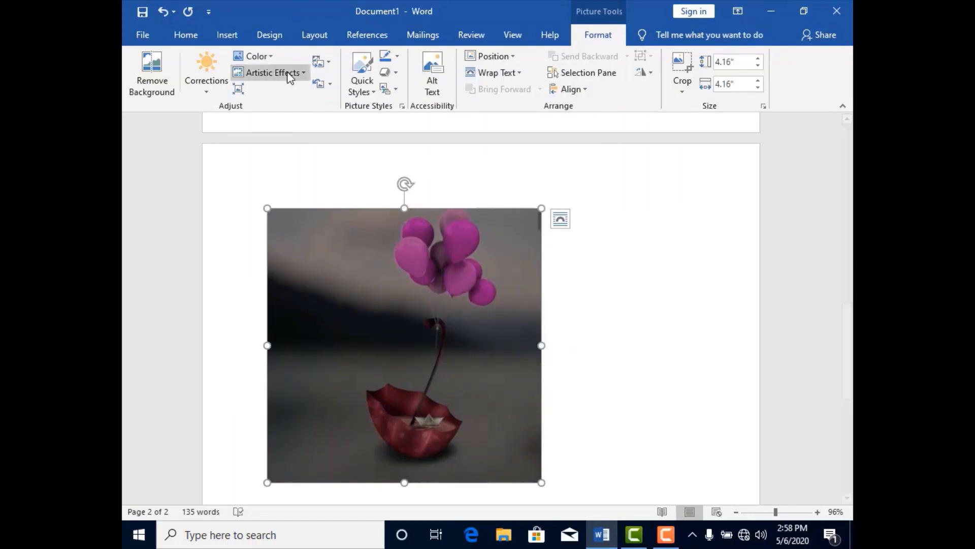
click(276, 60)
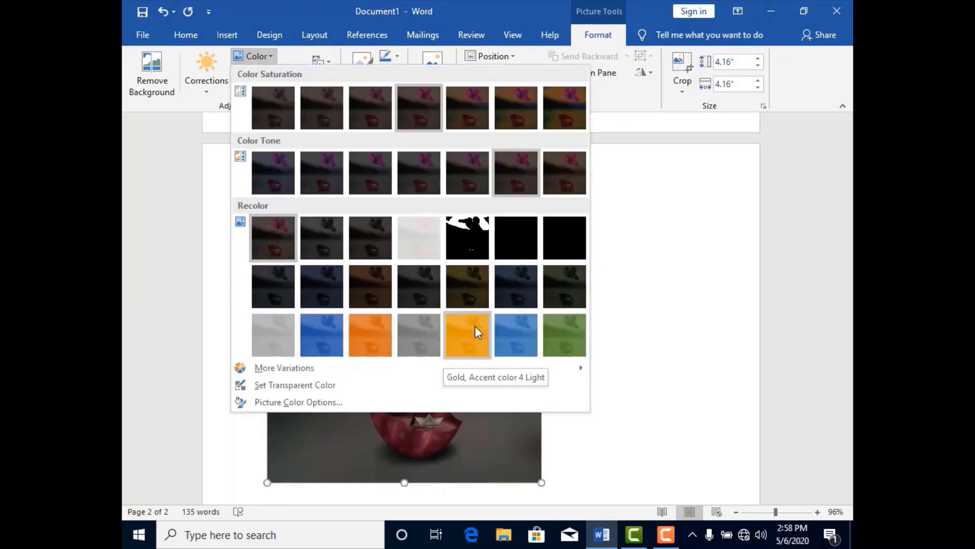
key(Escape)
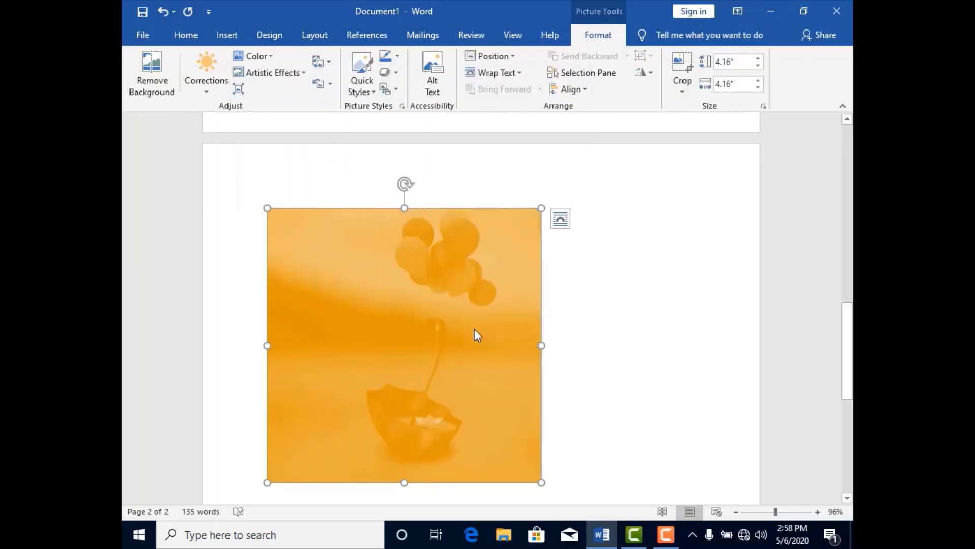
- Apply the second-row, second-column artistic effect to the picture and replace it with the fourth-row, fourth-column one
click(304, 76)
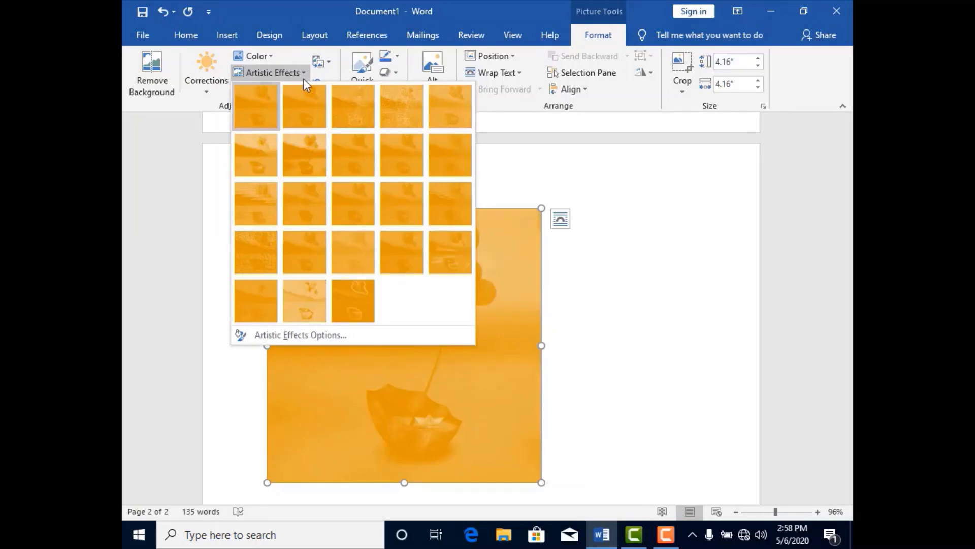
click(314, 154)
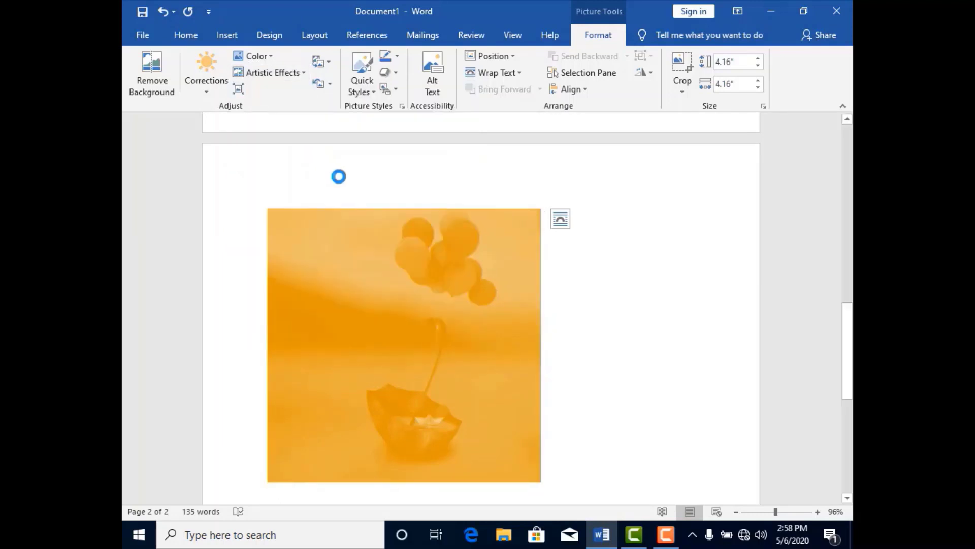
click(304, 74)
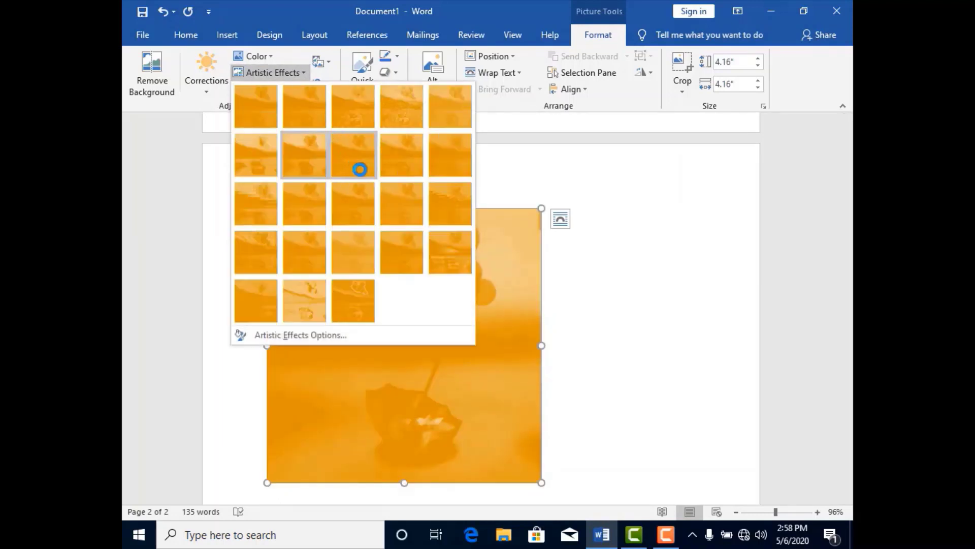
click(413, 248)
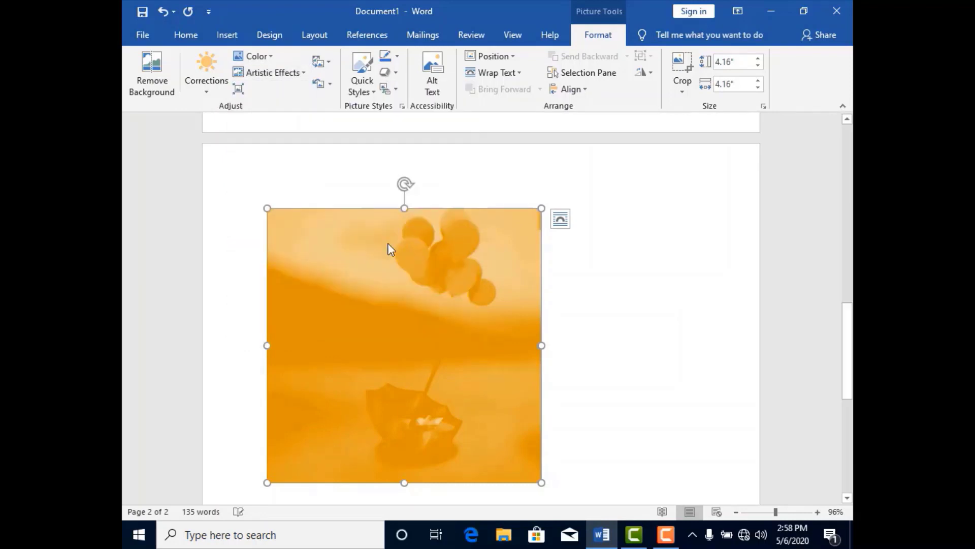
- Compress only this picture, deleting its cropped areas and using the default resolution
click(239, 90)
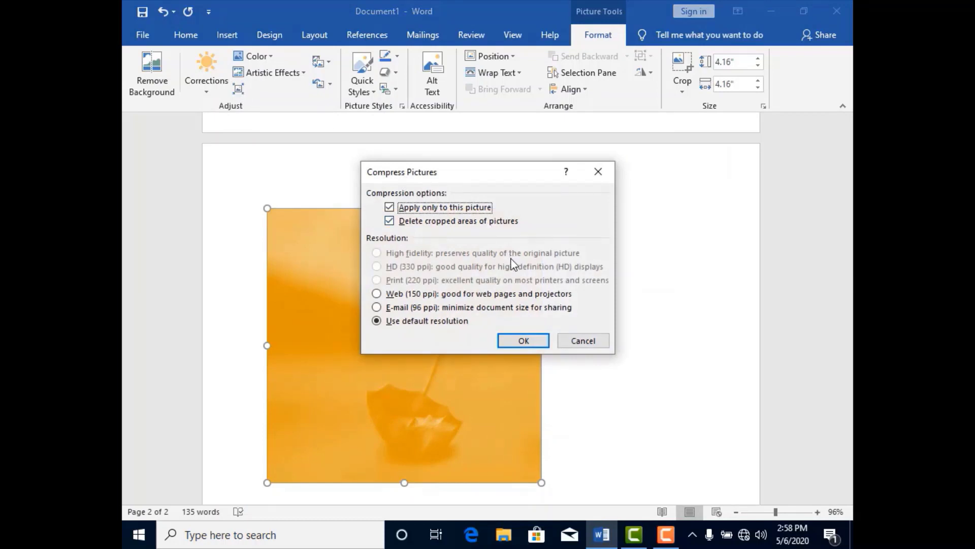
click(546, 342)
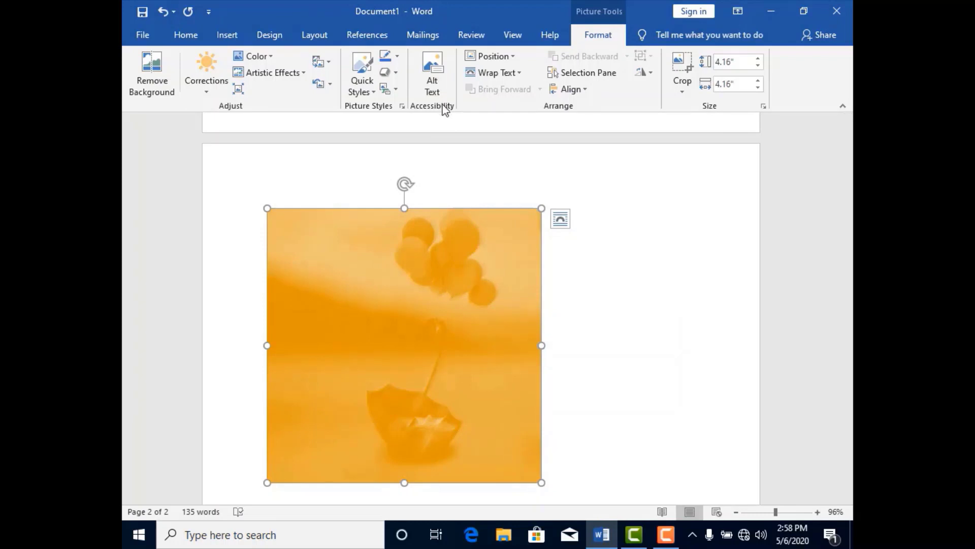
- Position the picture at the top right of the page with text wrapping and return it to In Line with Text
click(512, 59)
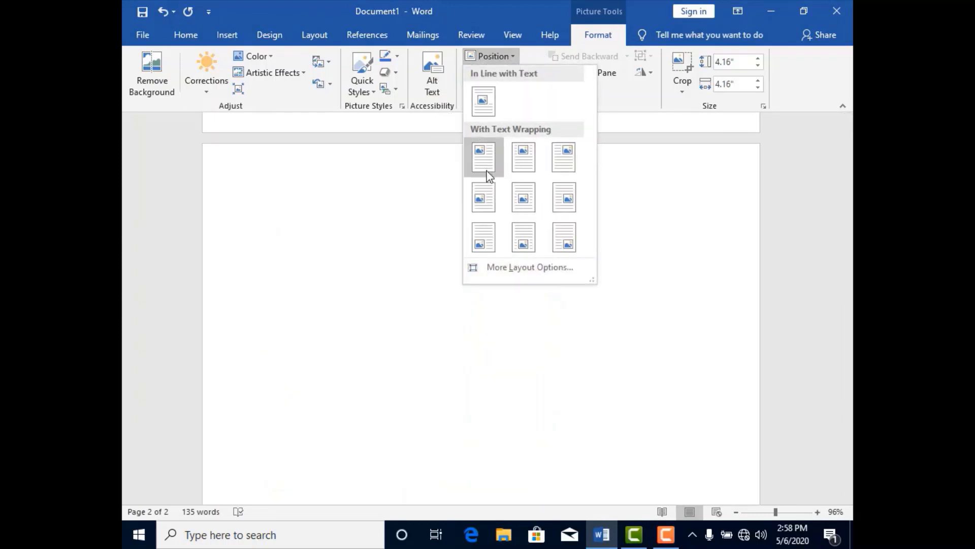
click(565, 161)
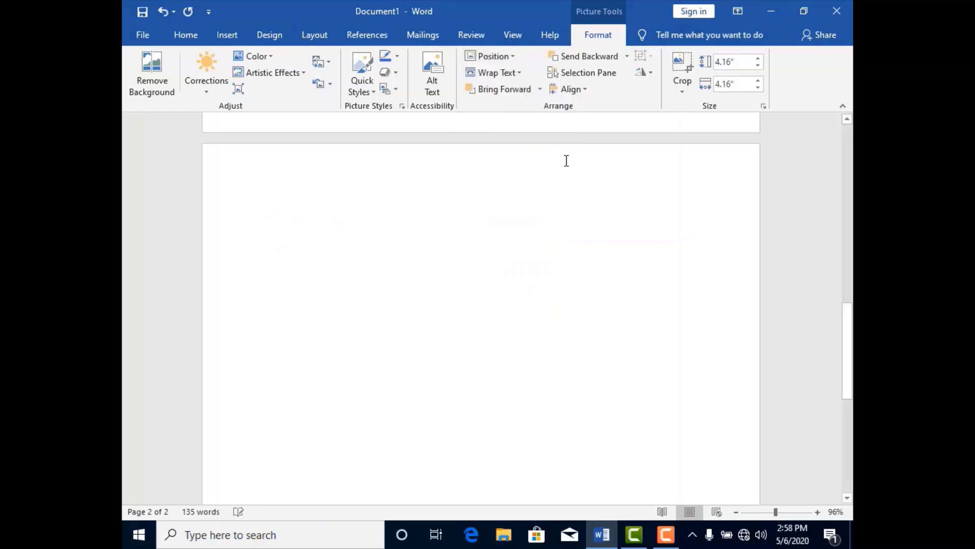
click(511, 53)
click(485, 107)
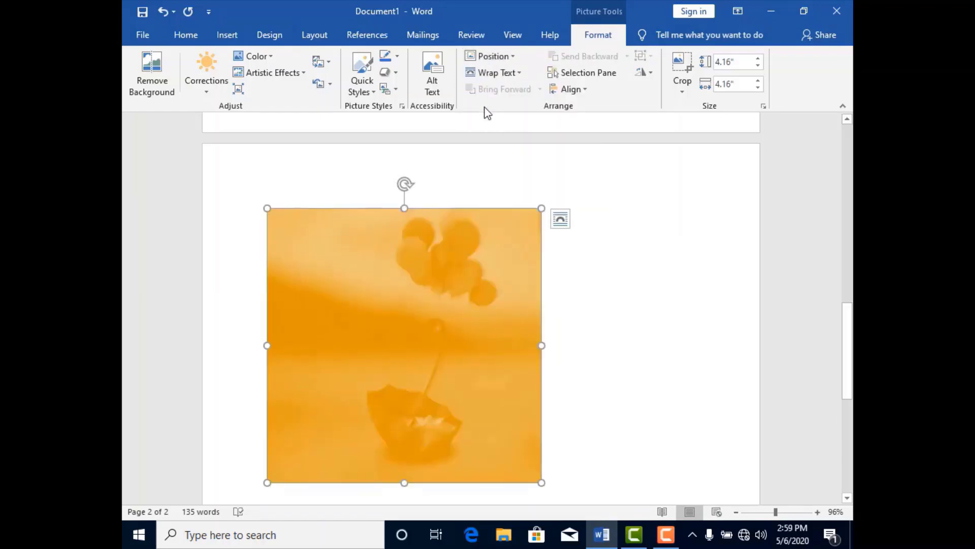
- Set the picture's text wrapping to Square and switch it to Top and Bottom
click(519, 75)
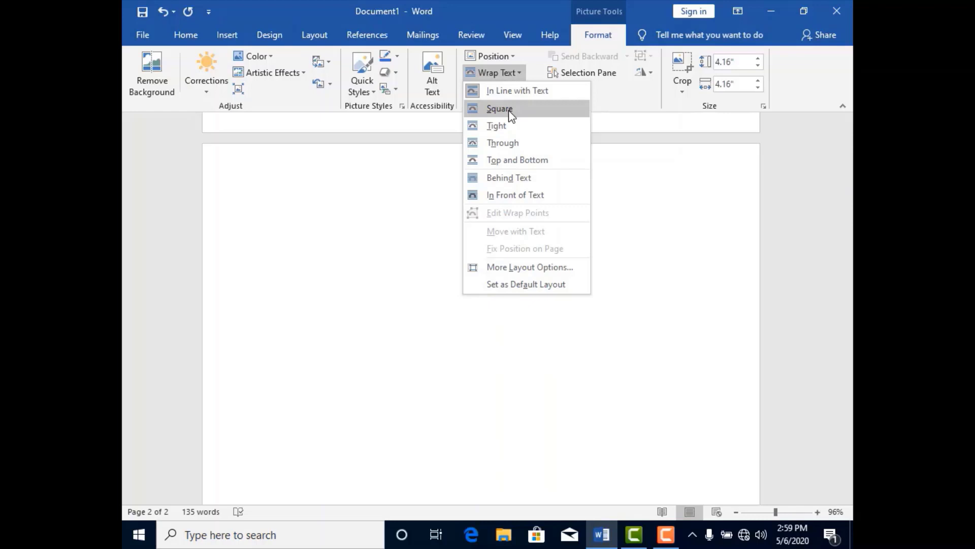
click(511, 114)
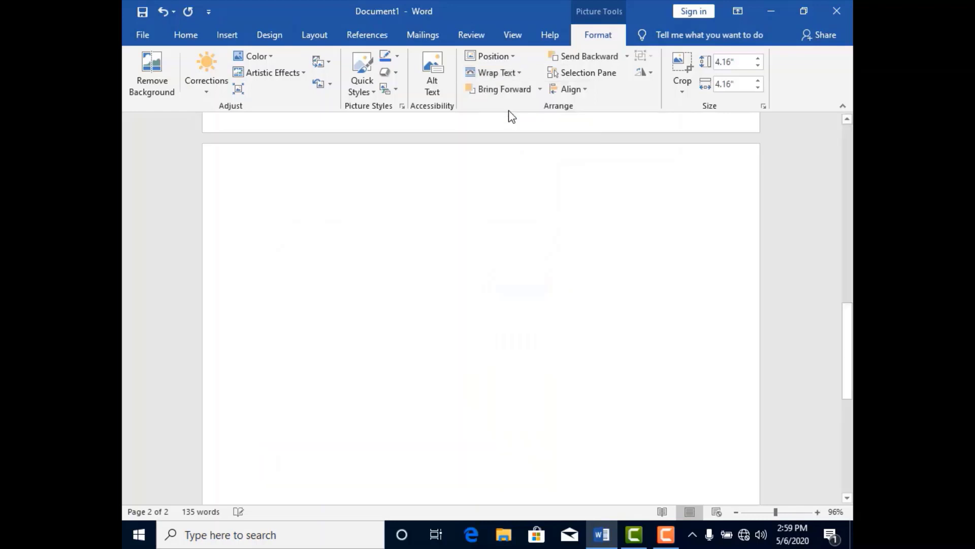
click(519, 74)
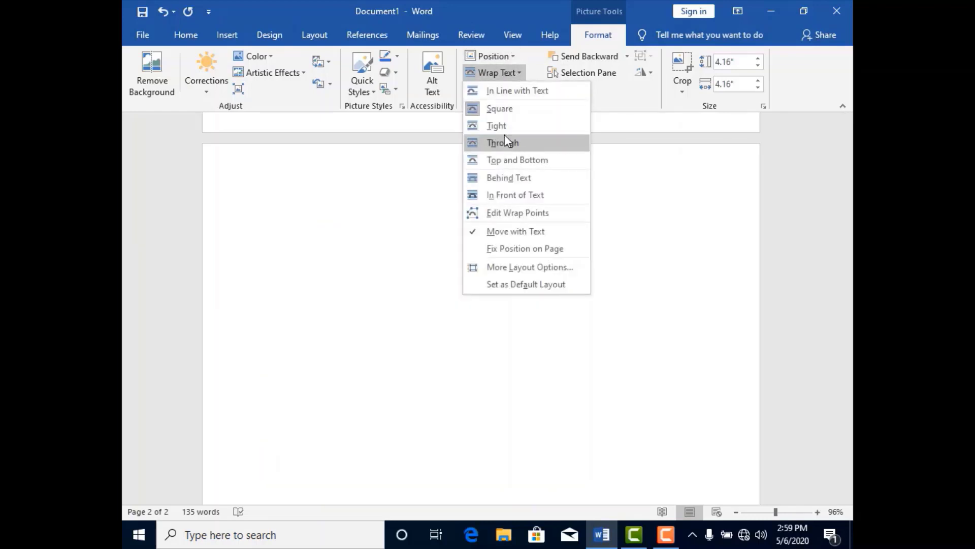
click(516, 160)
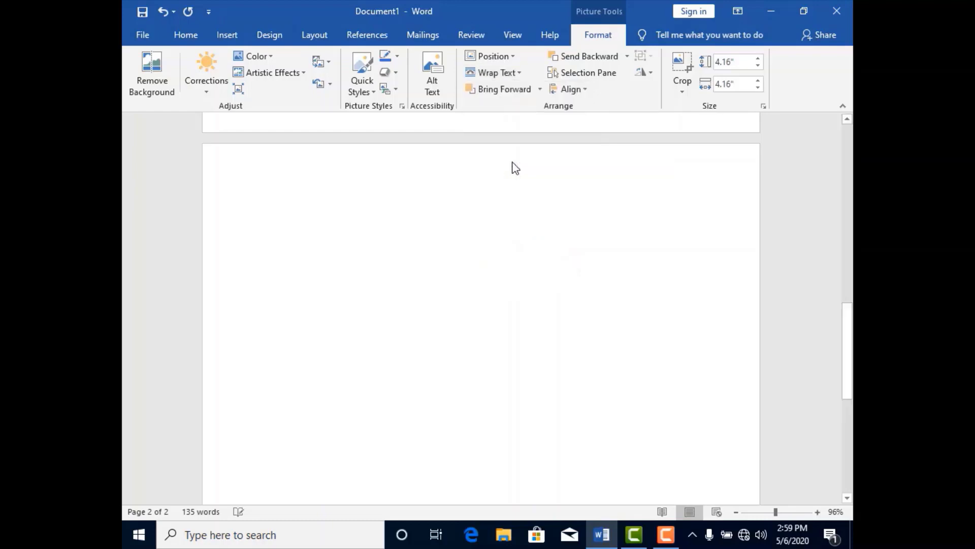
drag(846, 315, 850, 140)
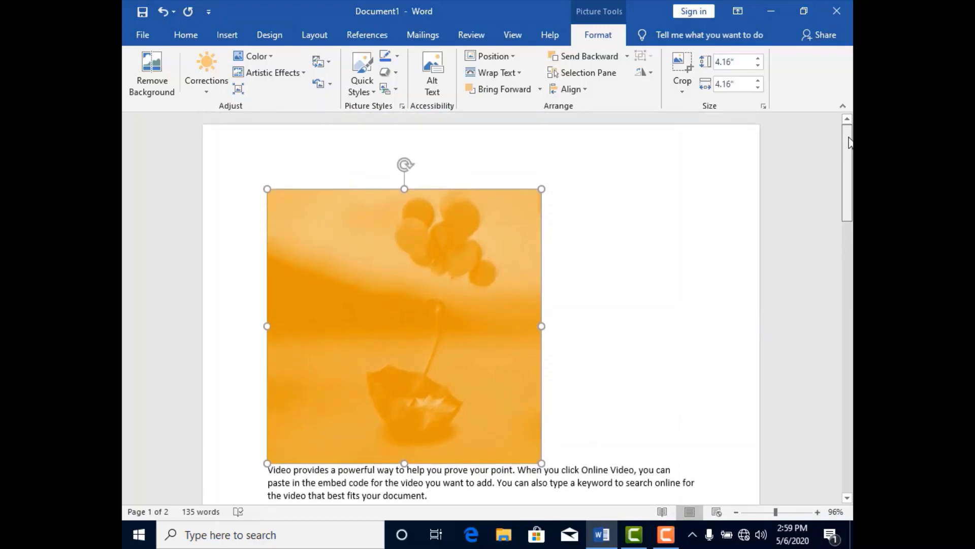
- Set the picture's text wrapping to Behind Text and stretch its right side until it is 6.87 inches wide
click(519, 74)
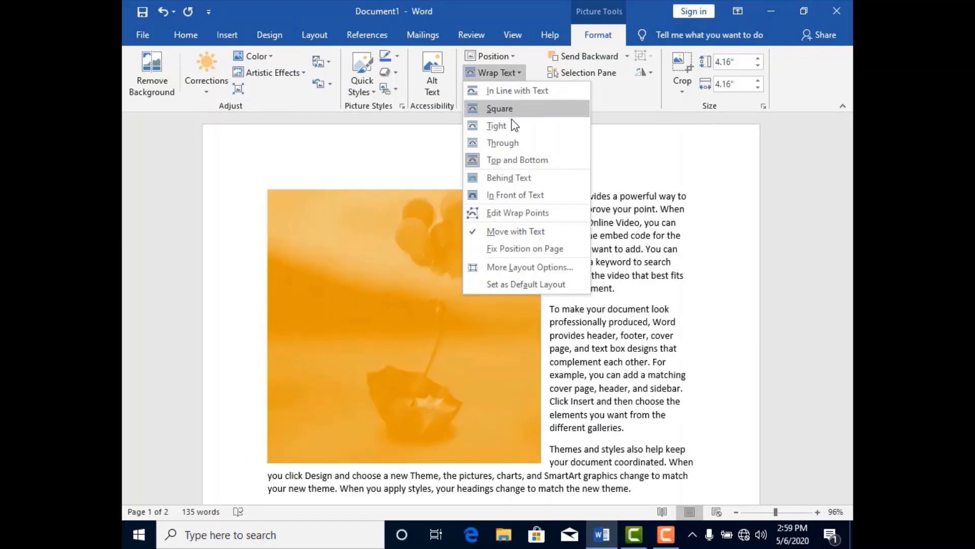
click(529, 175)
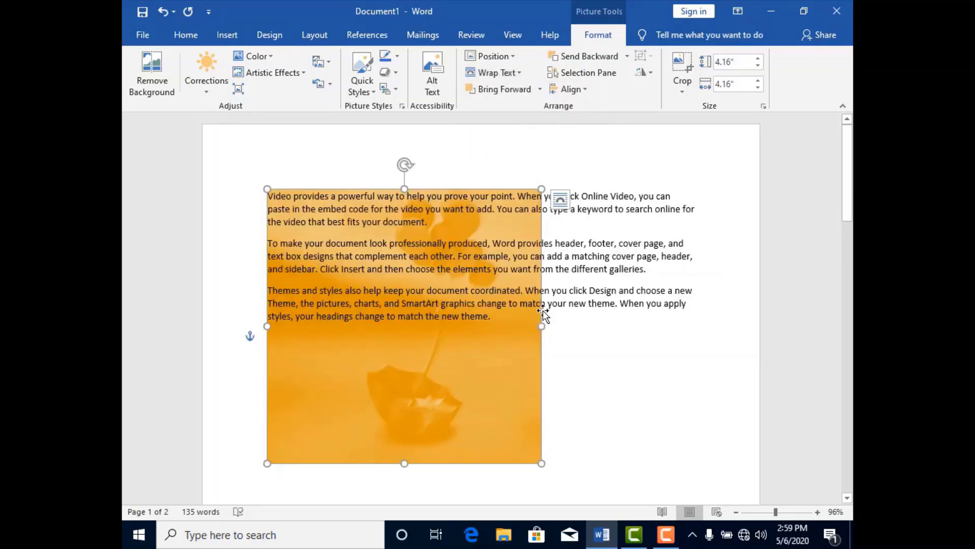
drag(577, 328, 719, 316)
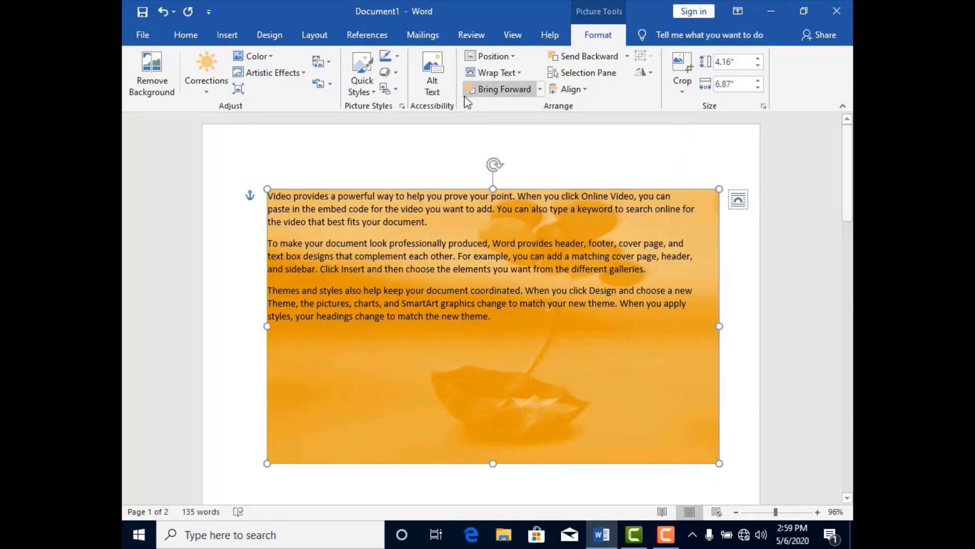
- Switch the picture's text wrapping to Tight and back to Behind Text
click(520, 75)
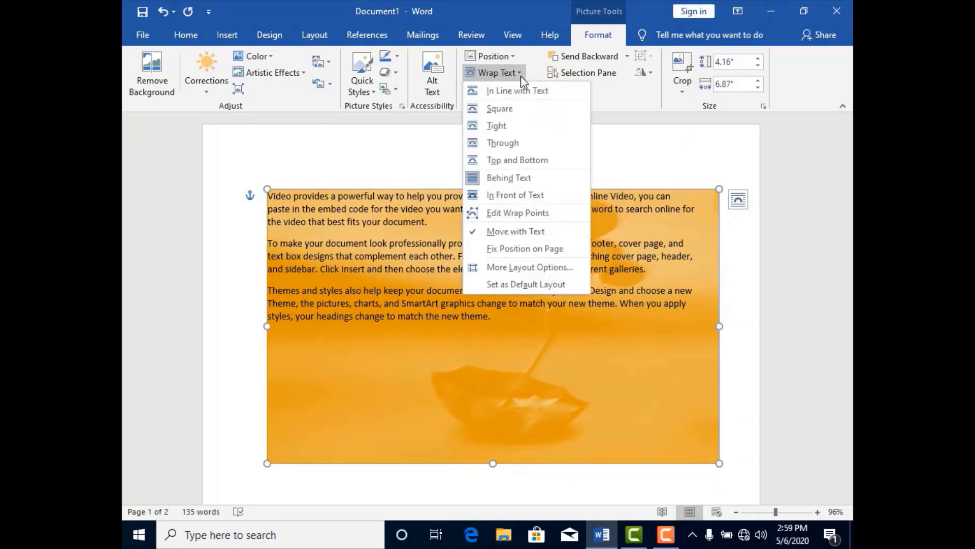
click(501, 131)
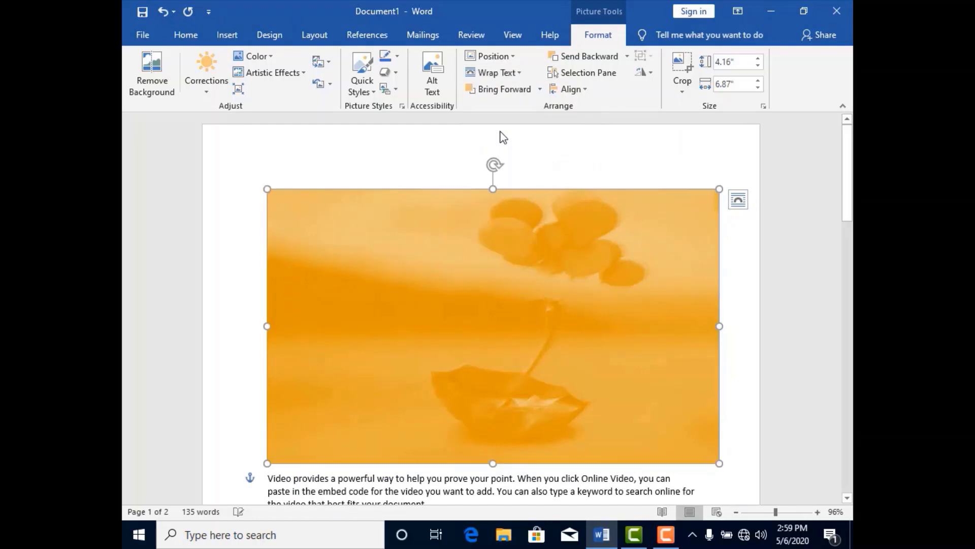
click(514, 73)
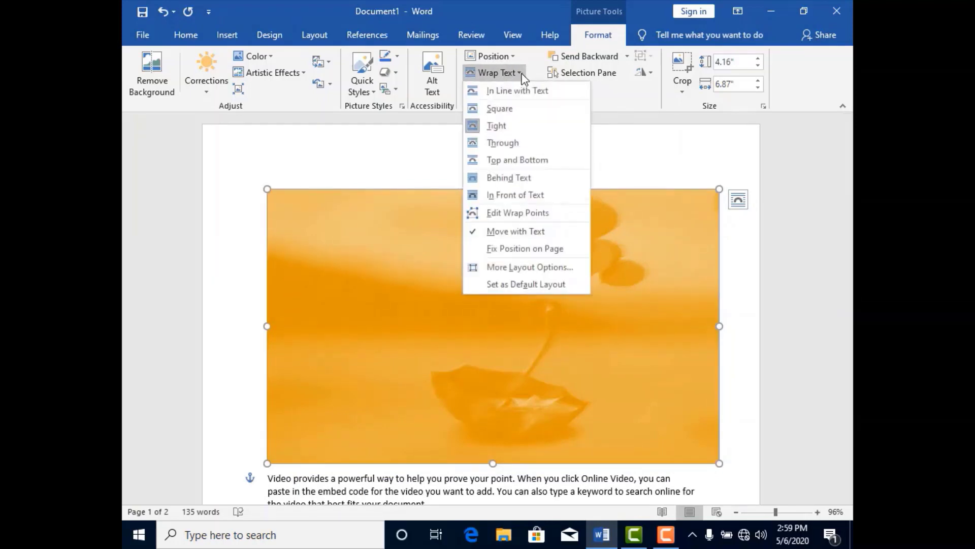
click(516, 179)
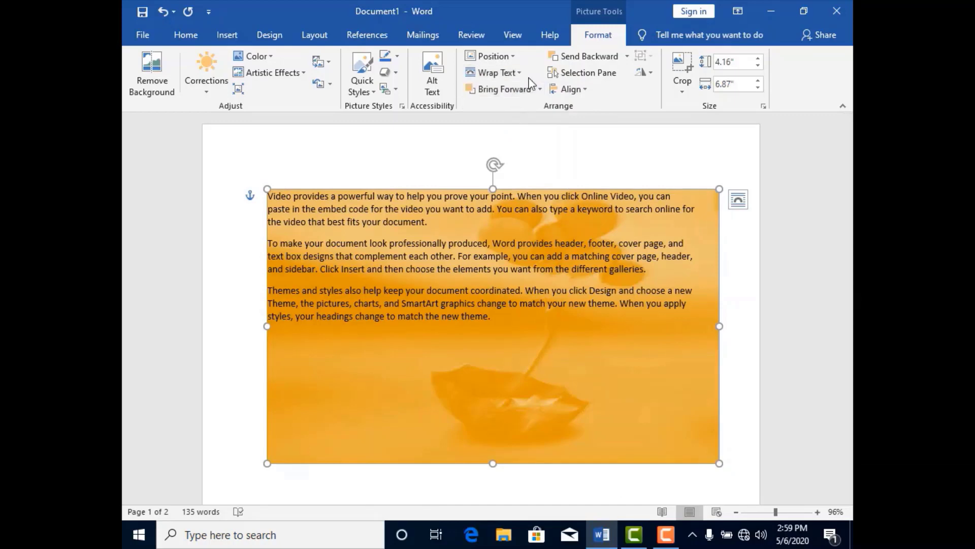
- Set the picture's text wrapping to In Front of Text and switch it to Through
click(518, 73)
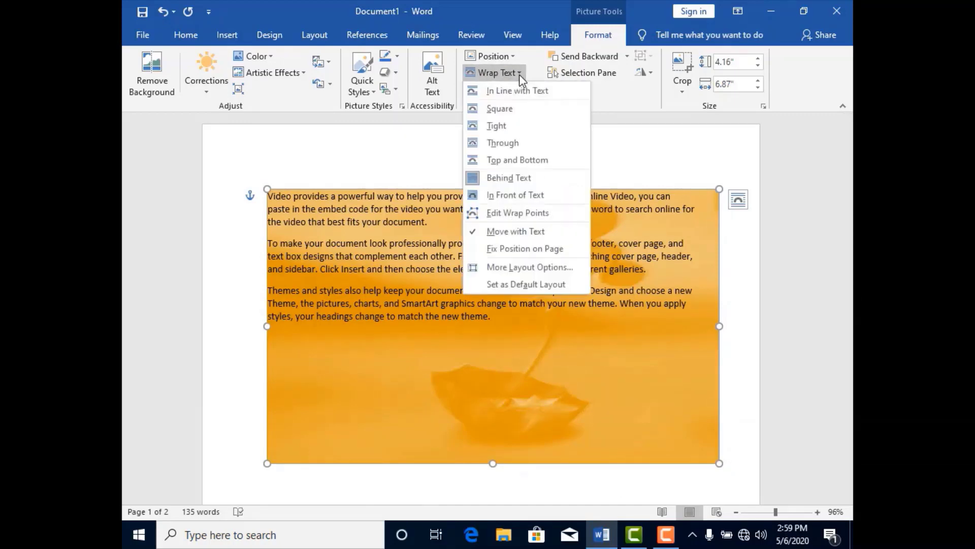
click(507, 198)
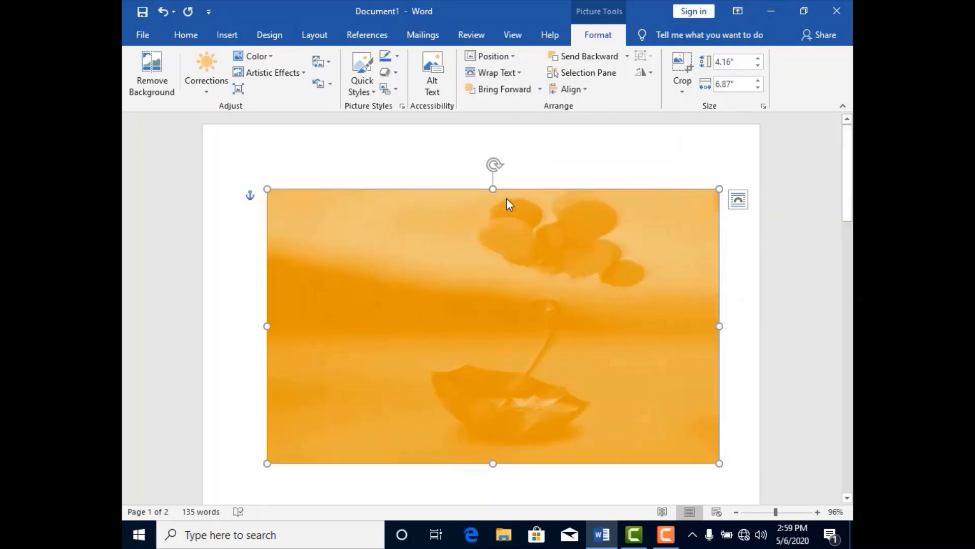
click(517, 75)
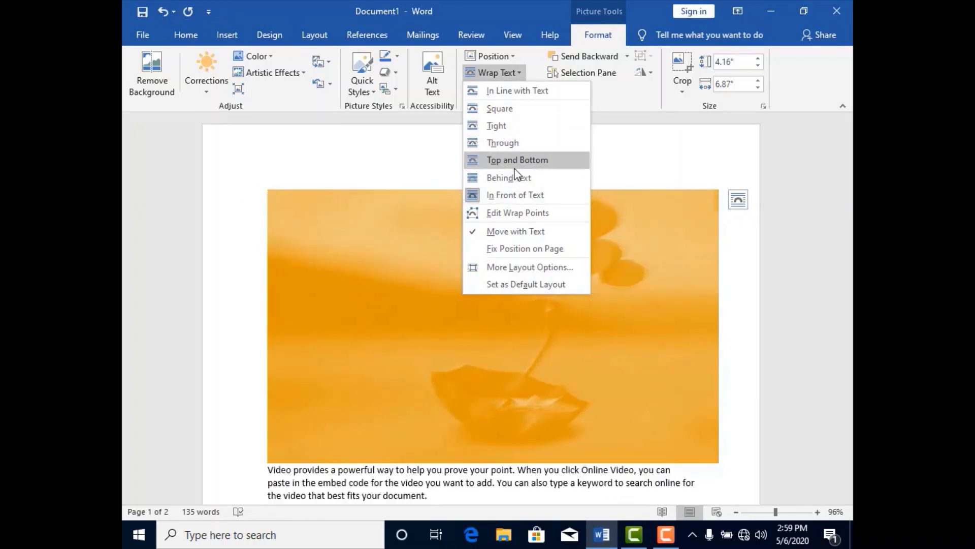
click(510, 147)
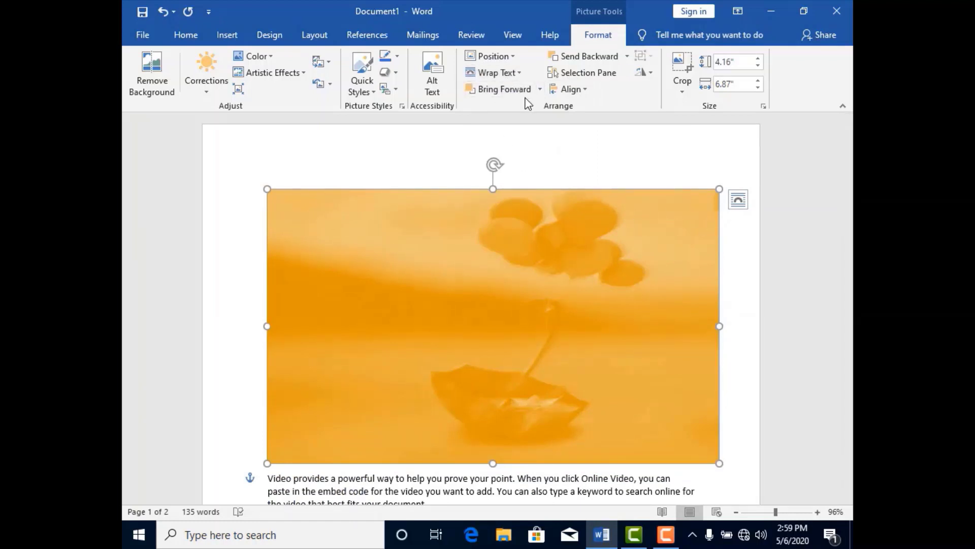
- Apply the Bring to Front, Bring Forward and Bring in Front of Text ordering options to the picture
click(541, 90)
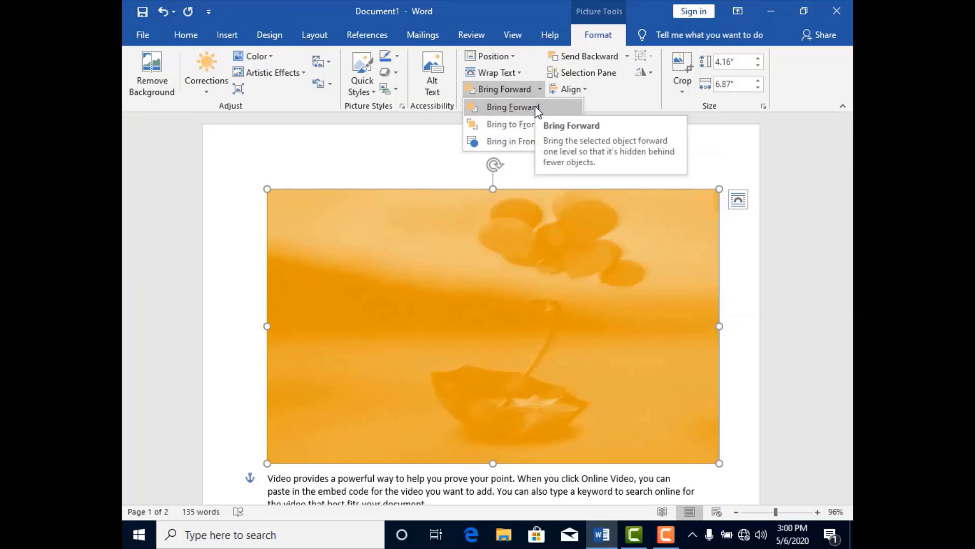
click(520, 127)
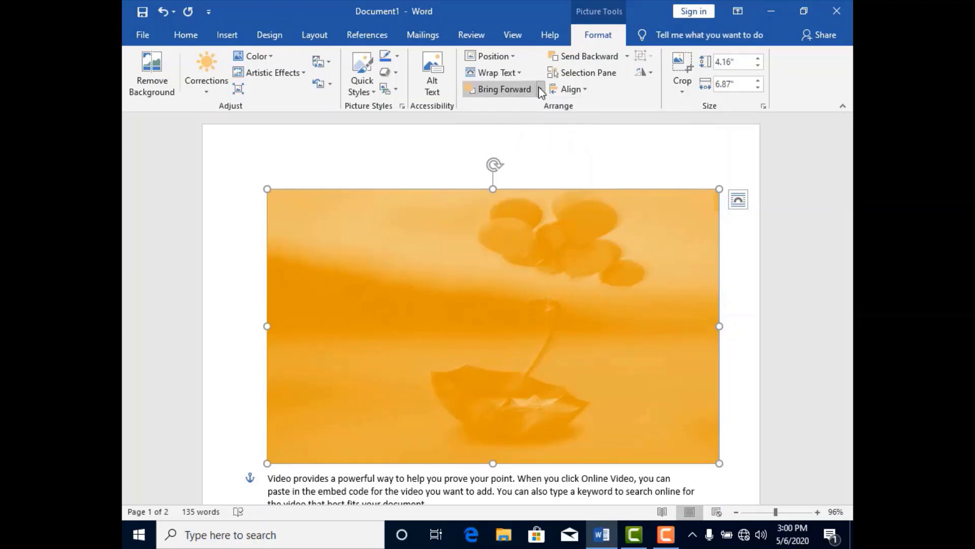
click(539, 90)
click(537, 108)
click(539, 89)
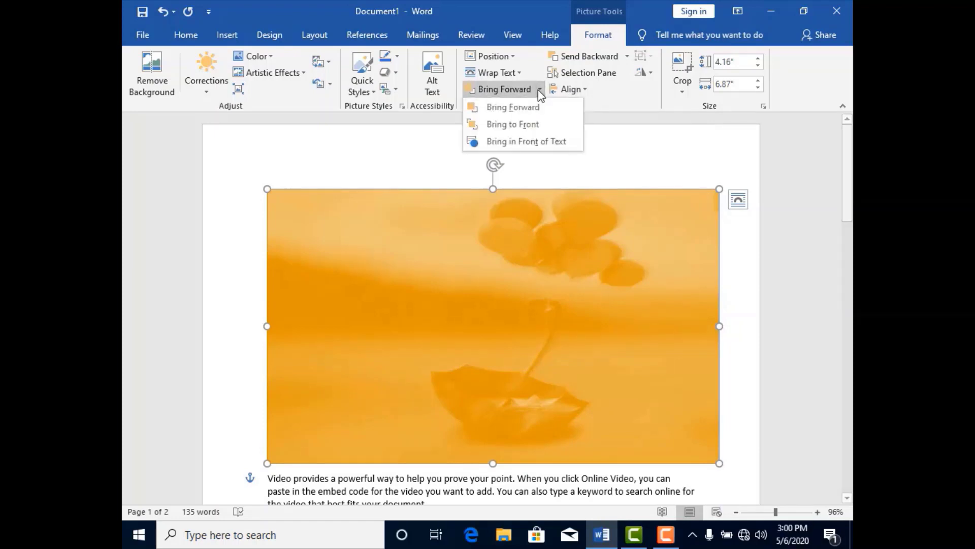
click(525, 139)
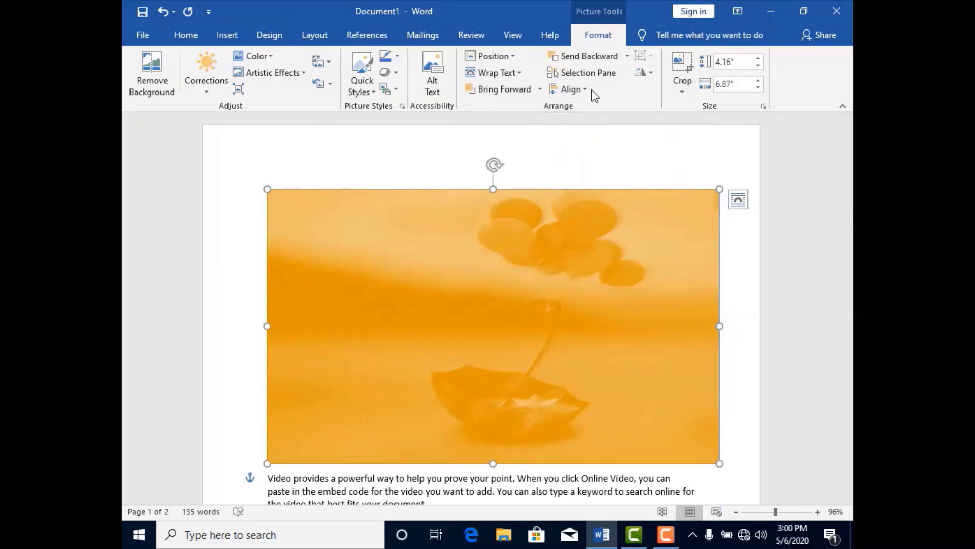
- Shrink the picture to 2.91 inches high and 4.8 inches wide using its height and width values
click(759, 66)
click(759, 67)
click(759, 67)
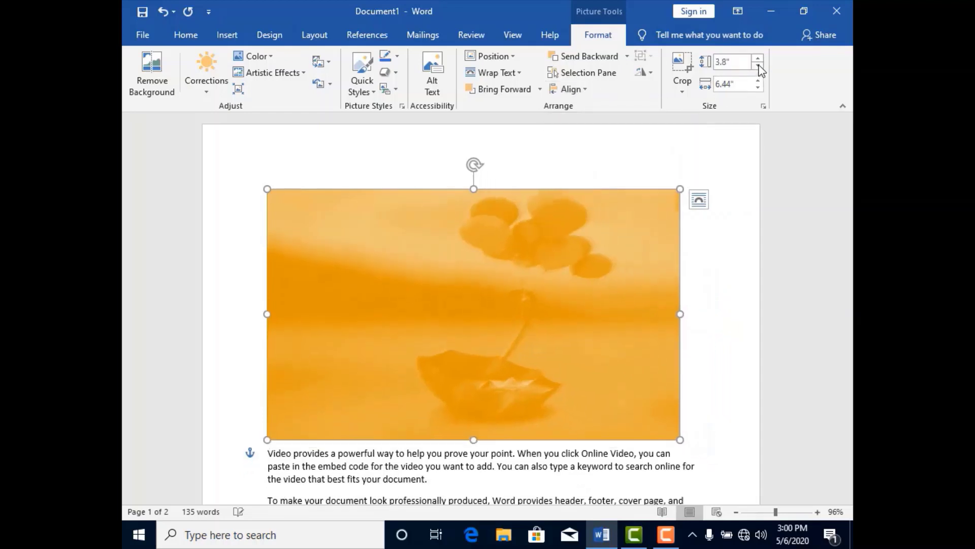
click(759, 67)
click(759, 66)
click(759, 66)
click(757, 80)
click(758, 79)
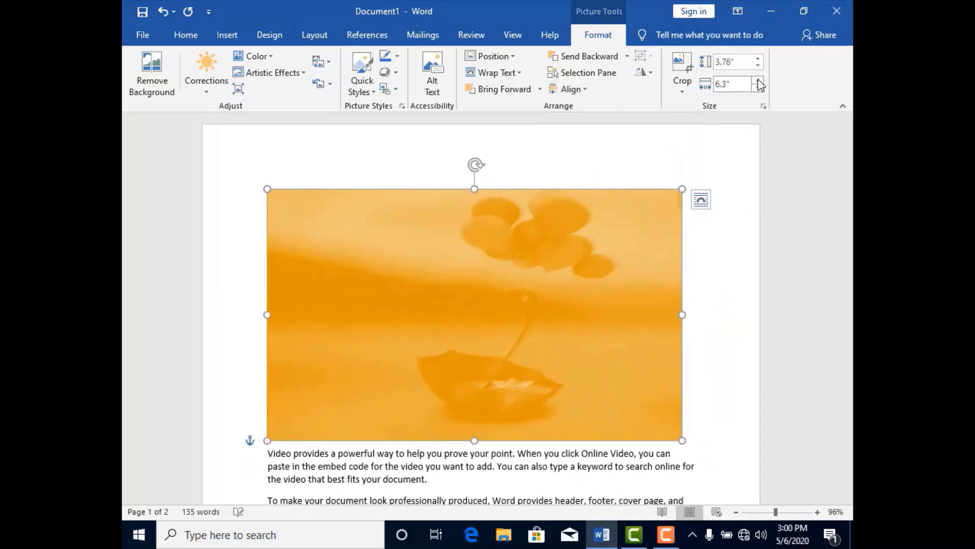
click(759, 89)
click(758, 89)
click(759, 89)
click(759, 89)
click(759, 89)
click(759, 88)
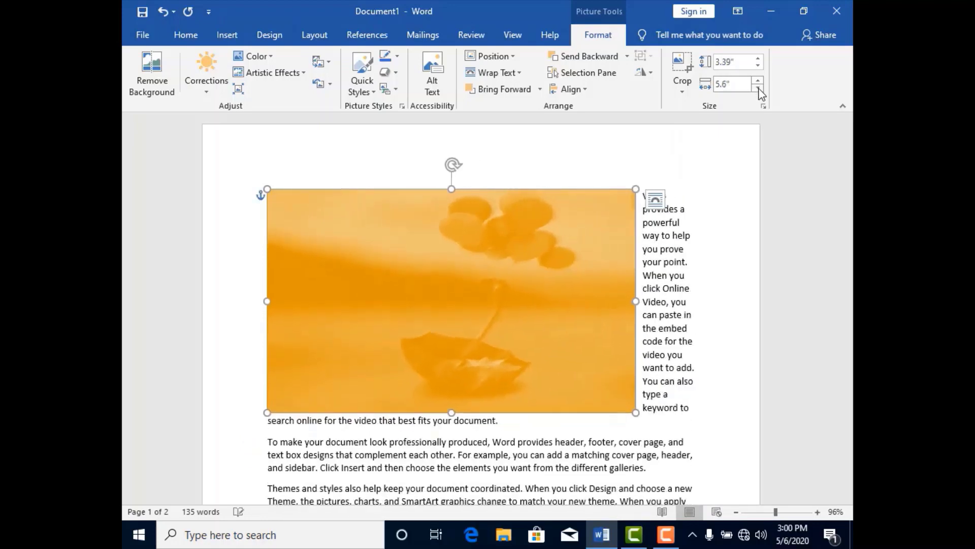
click(759, 89)
click(759, 88)
click(759, 88)
click(759, 89)
click(759, 88)
click(759, 88)
click(759, 88)
click(758, 89)
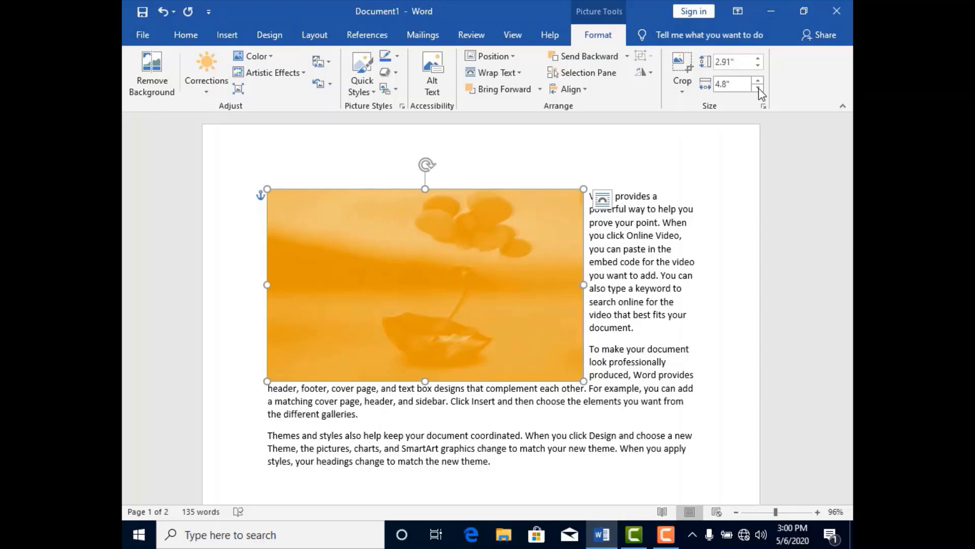
- Draw a down block arrow in the empty area of the page below the last paragraph
click(236, 36)
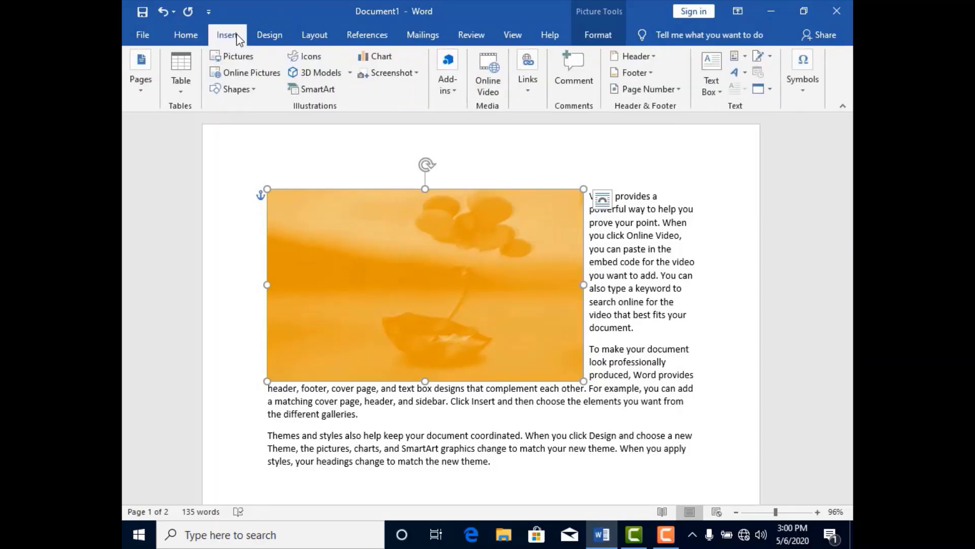
click(256, 90)
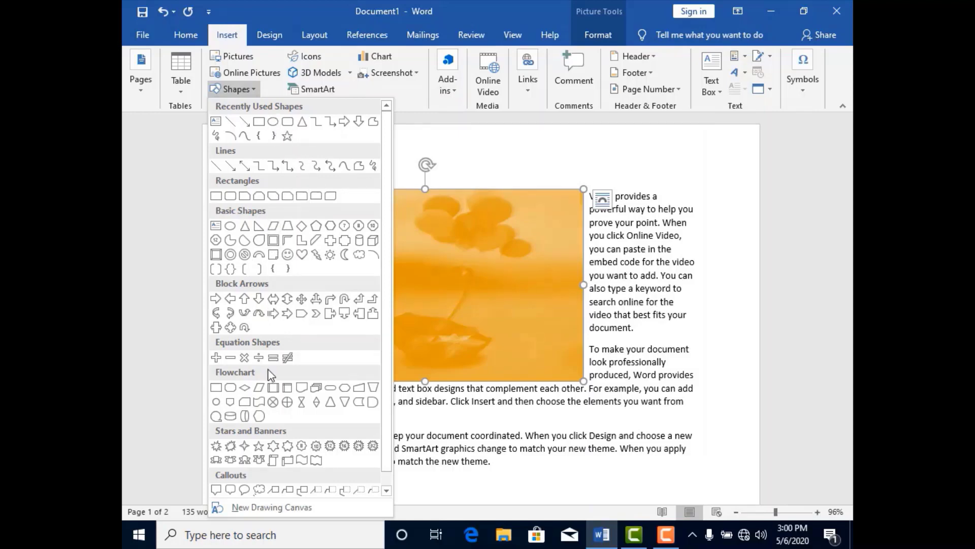
click(261, 305)
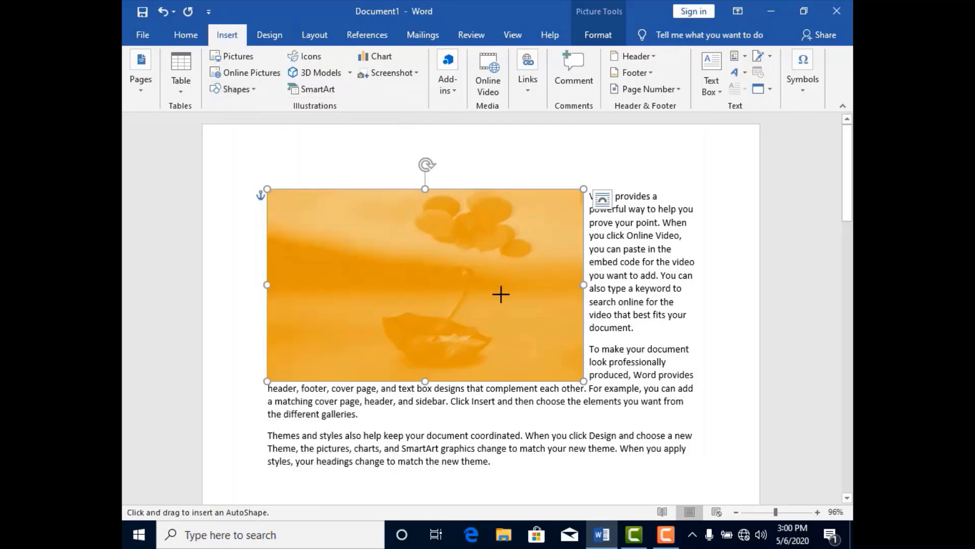
drag(847, 187, 848, 294)
mouse_move(402, 171)
mouse_down()
mouse_move(473, 285)
mouse_move(480, 319)
mouse_up()
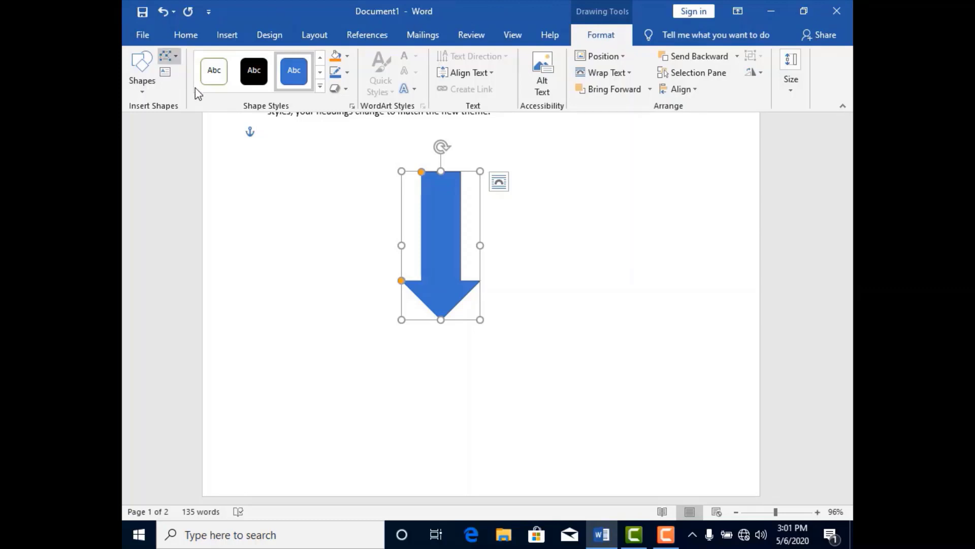
- Try a different preset shape style on the down arrow and reapply the solid blue one
click(142, 87)
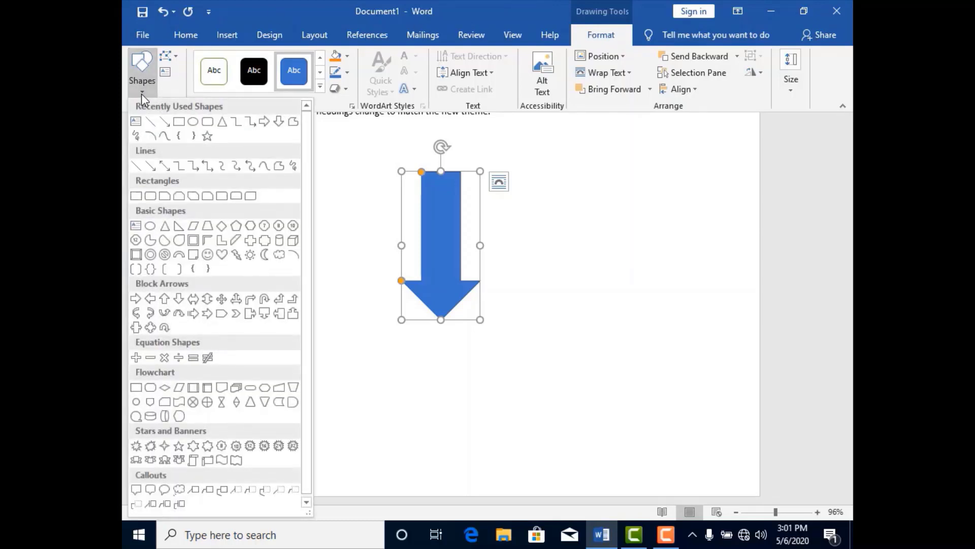
click(217, 72)
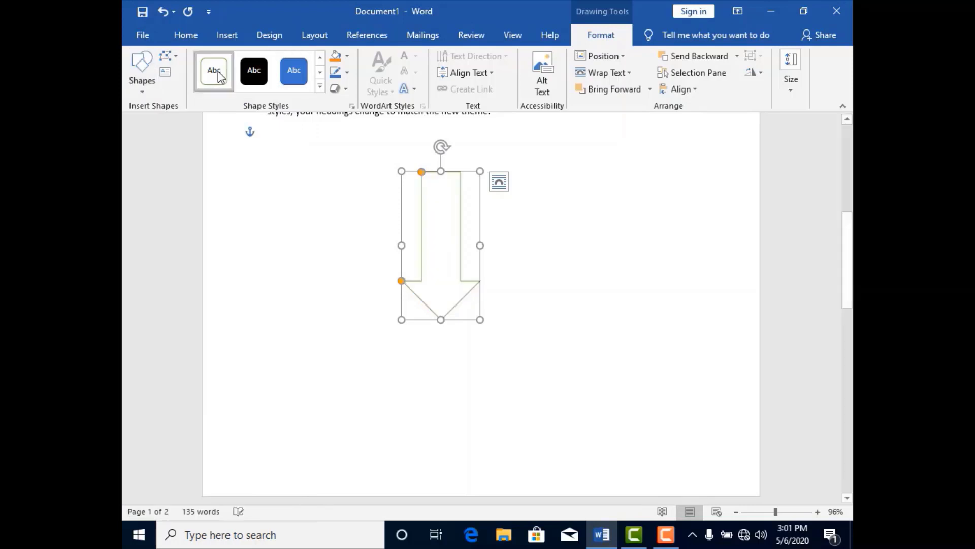
click(294, 71)
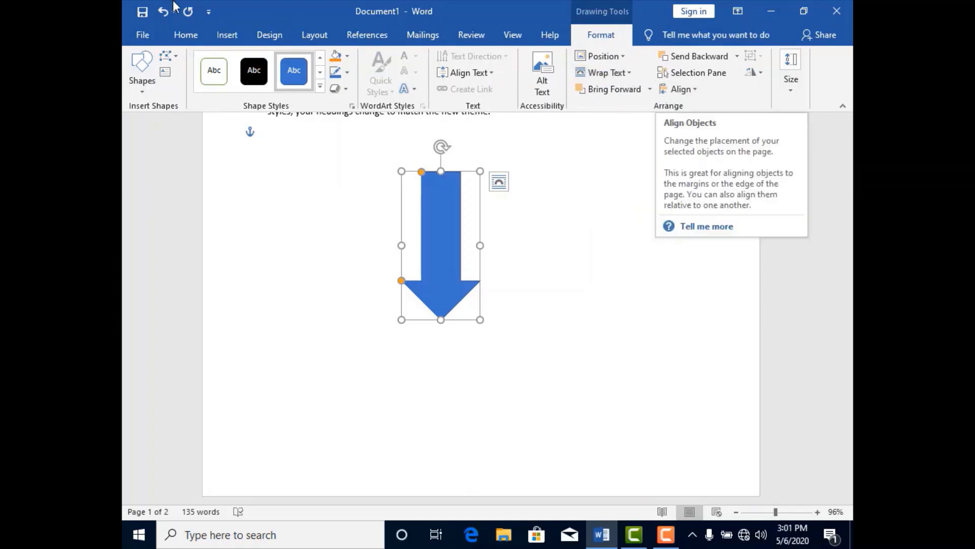
- Try to insert an icon and an online 3D model, dismissing both insert dialogs
click(226, 39)
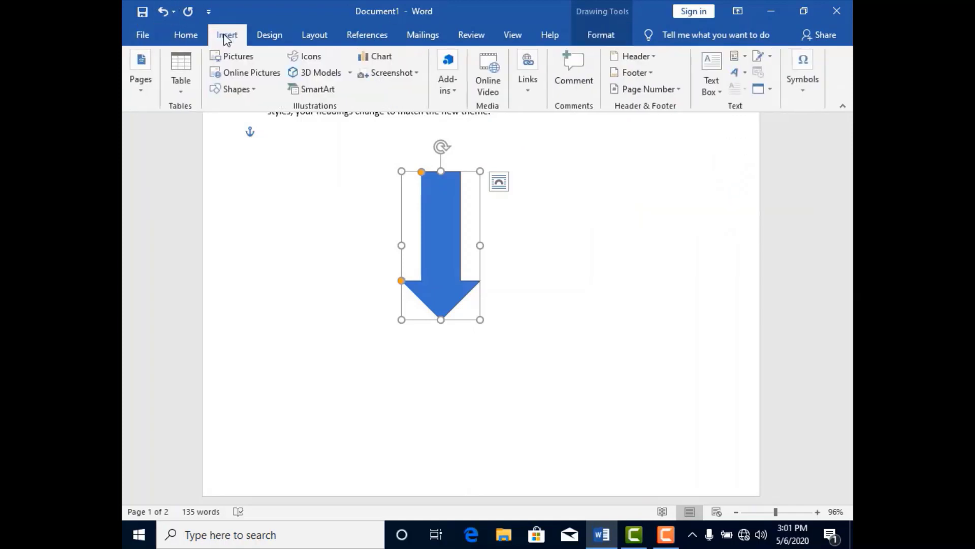
click(321, 58)
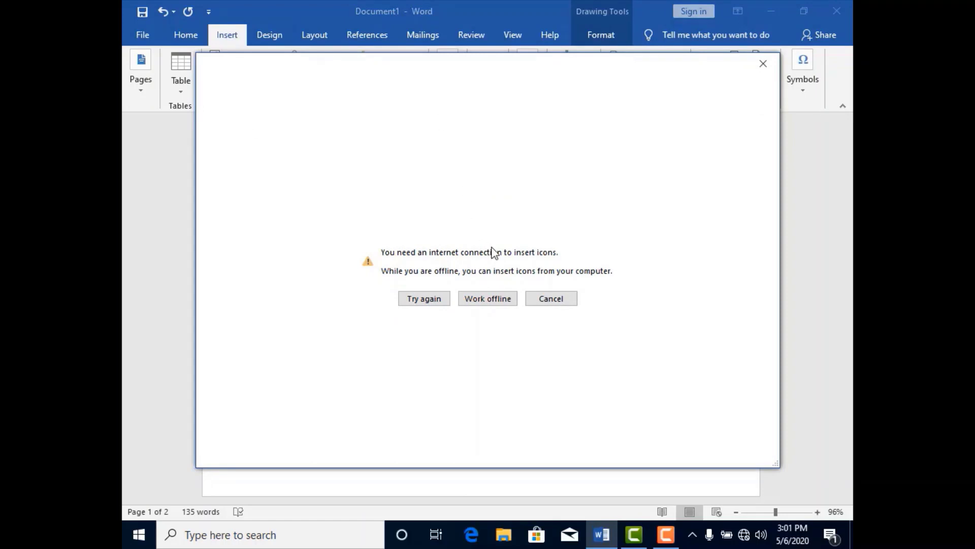
click(549, 299)
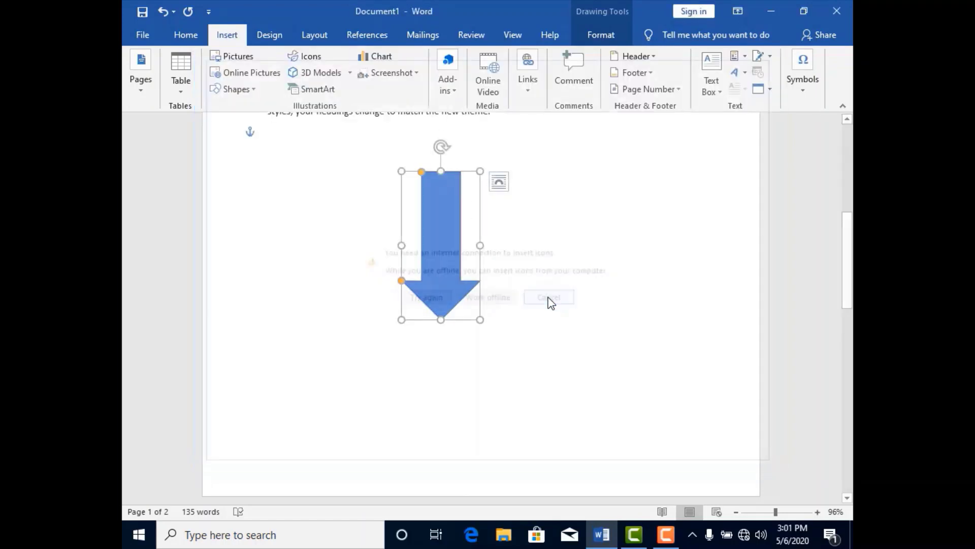
click(334, 77)
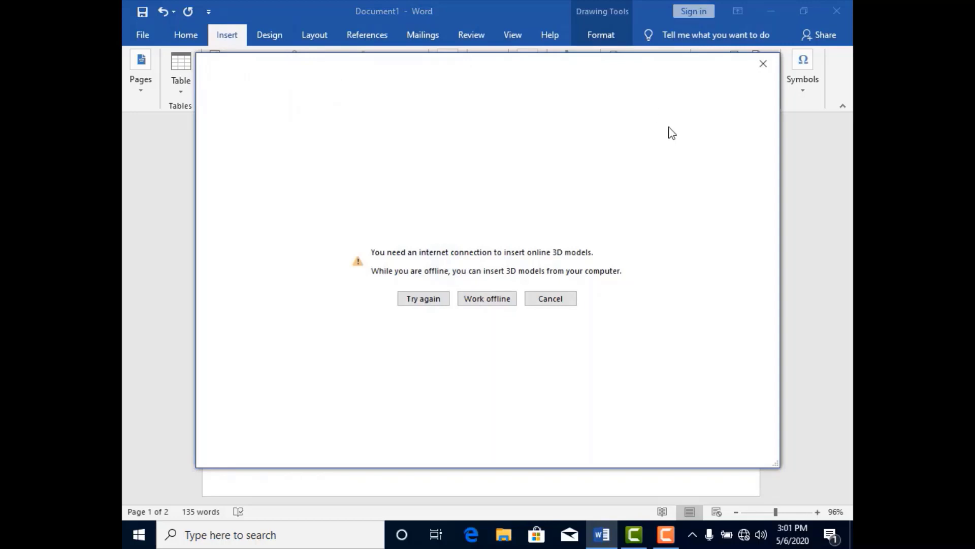
click(763, 60)
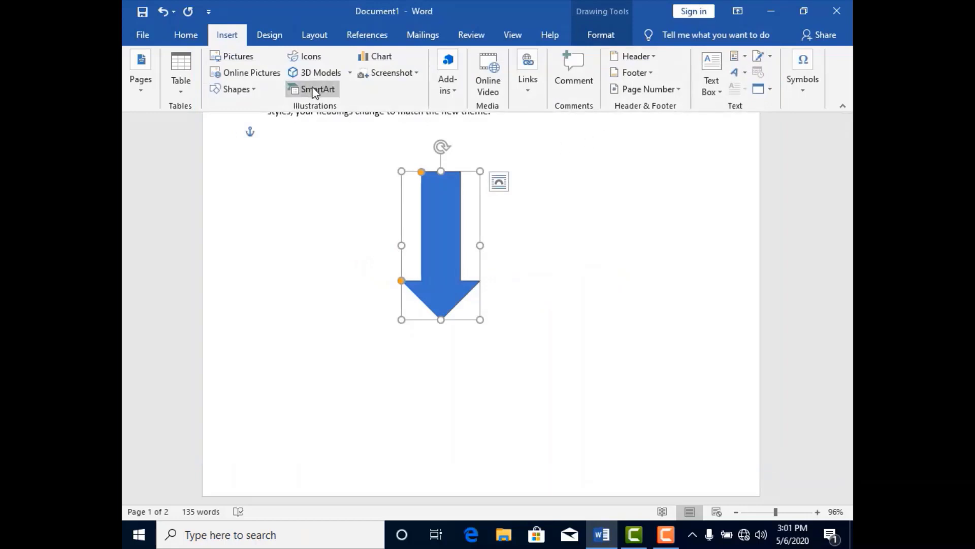
- Insert a Table Hierarchy SmartArt graphic from the list layouts
click(314, 91)
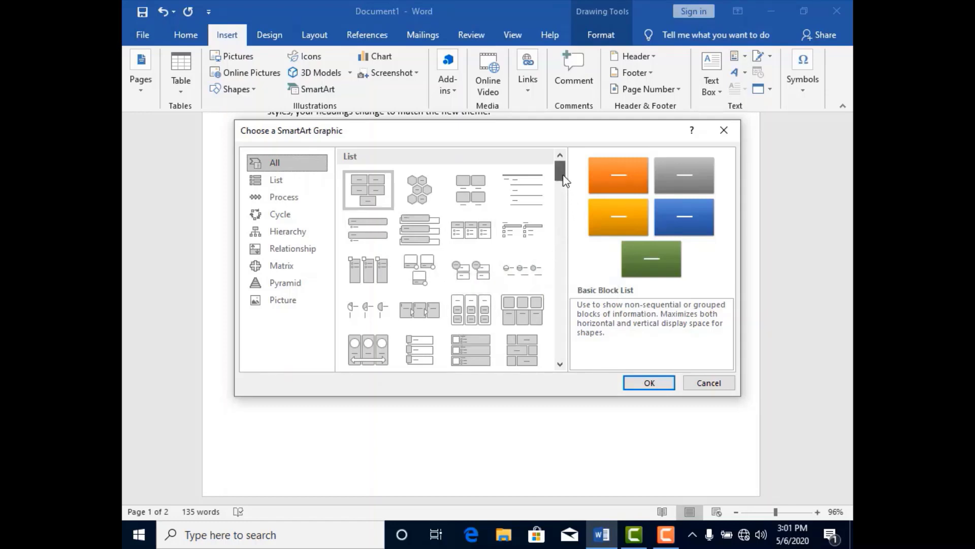
drag(561, 172, 565, 203)
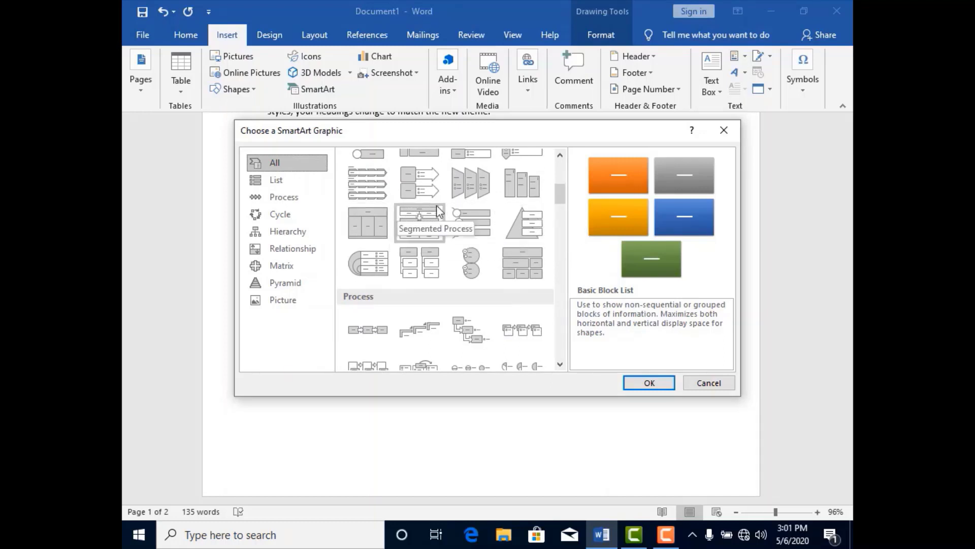
click(525, 272)
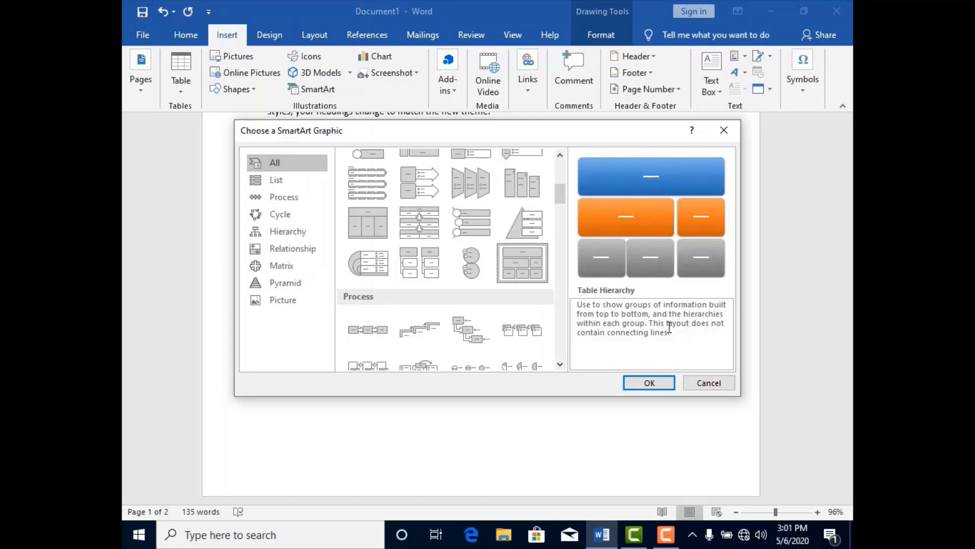
click(653, 386)
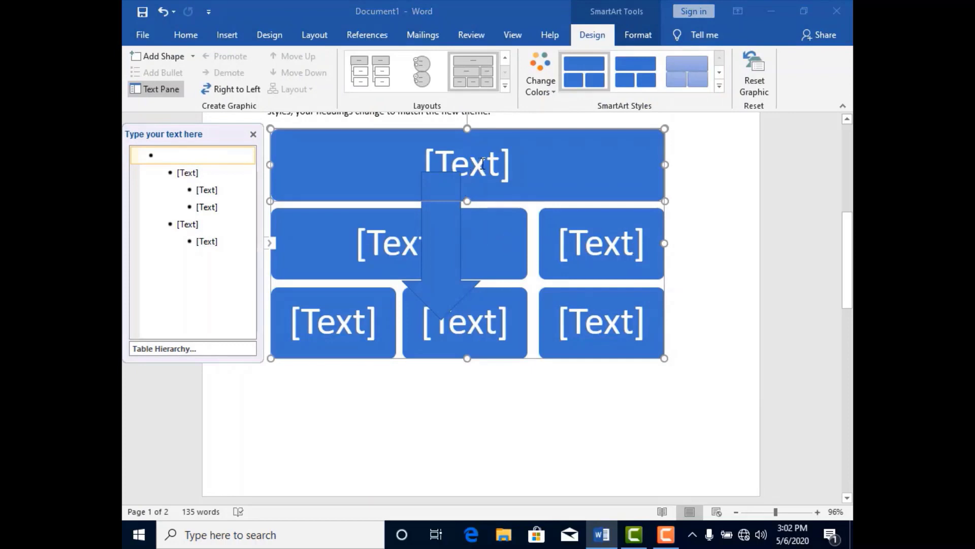
- Try moving the down arrow below the SmartArt graphic, undo the move, and cut the arrow from the page
drag(445, 243, 443, 494)
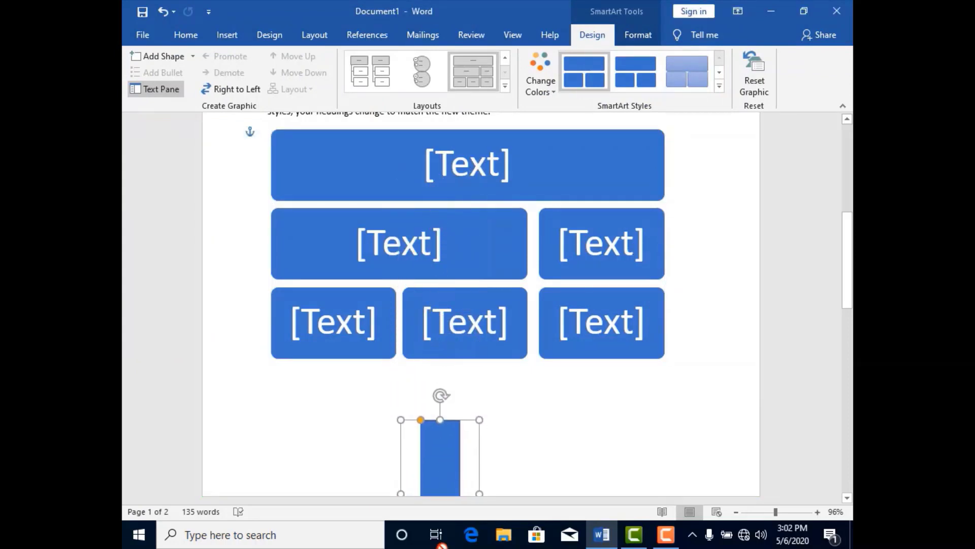
key(ctrl+z)
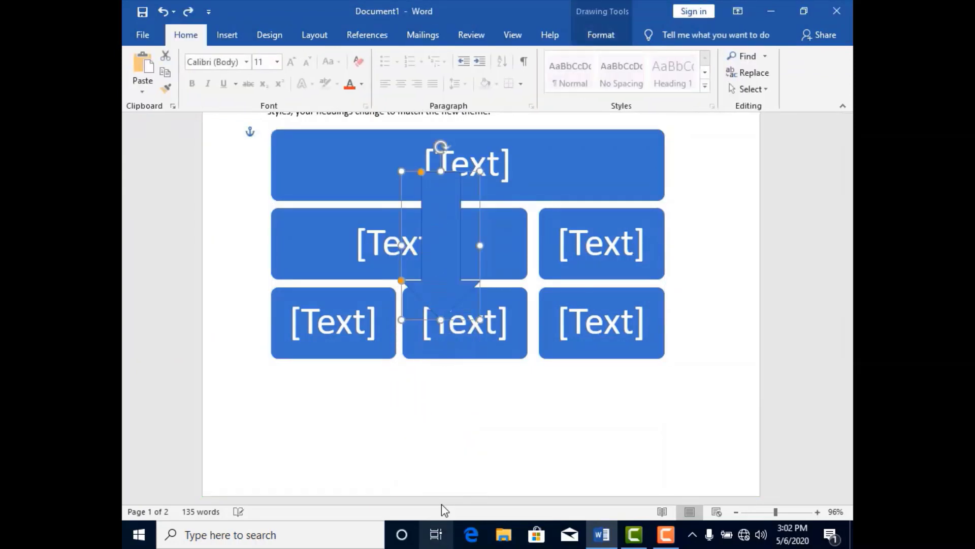
right_click(443, 235)
click(474, 240)
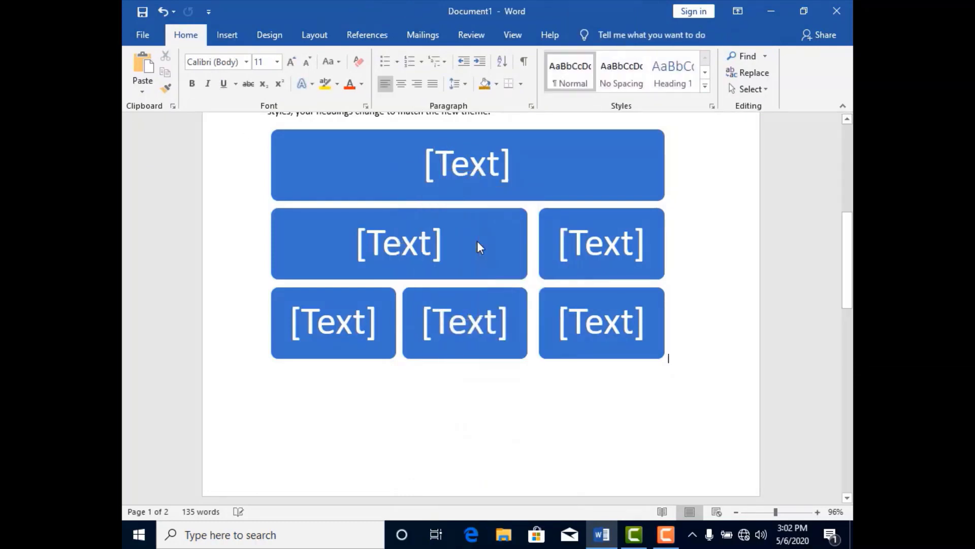
- Place the cursor in the SmartArt graphic's top box and then in each of its two second-row boxes
click(467, 170)
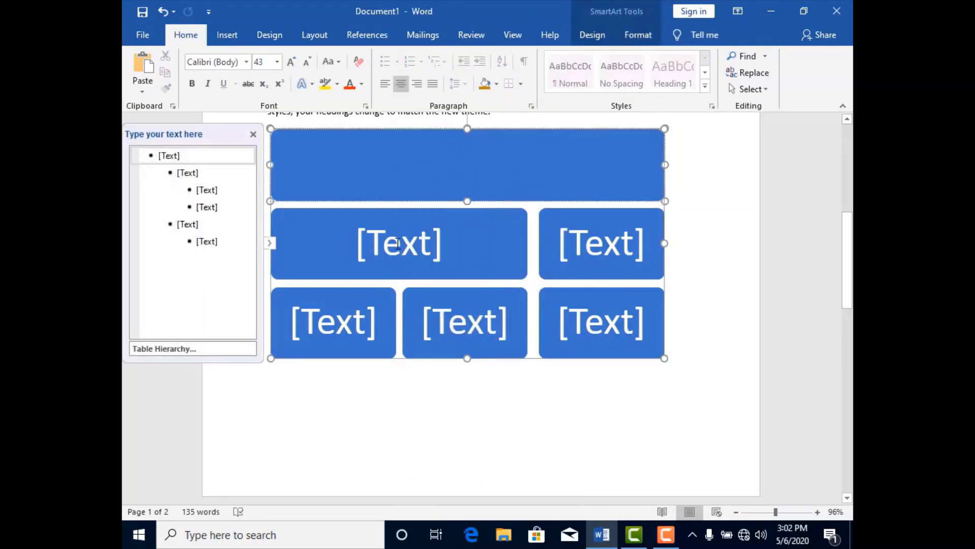
click(402, 244)
click(604, 251)
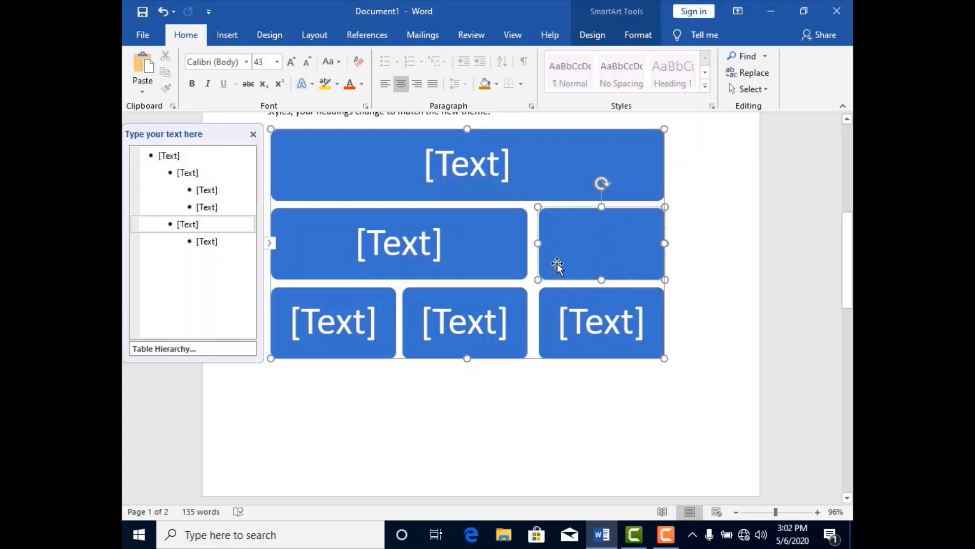
- Preview the Line, Pie, Bar and Area chart types, and insert a Clustered Column chart
click(227, 35)
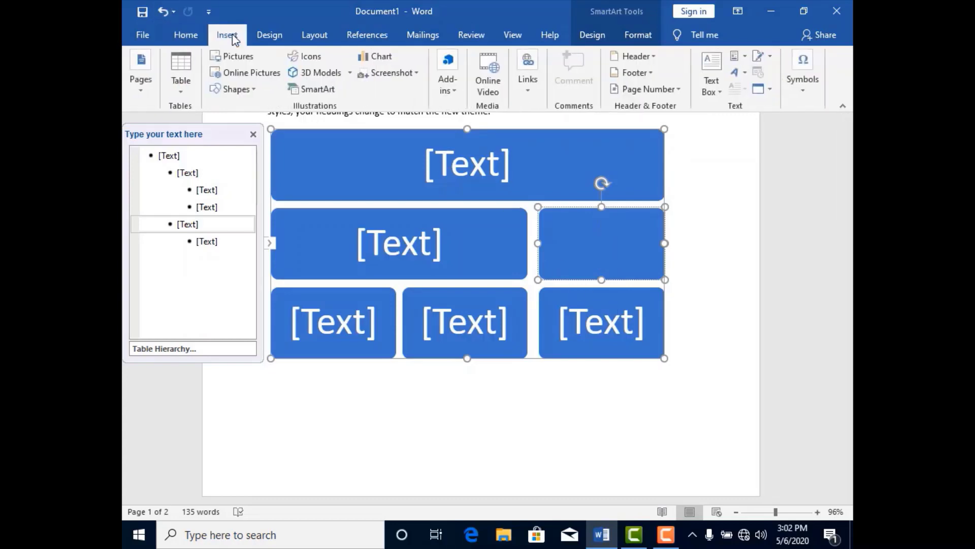
click(388, 57)
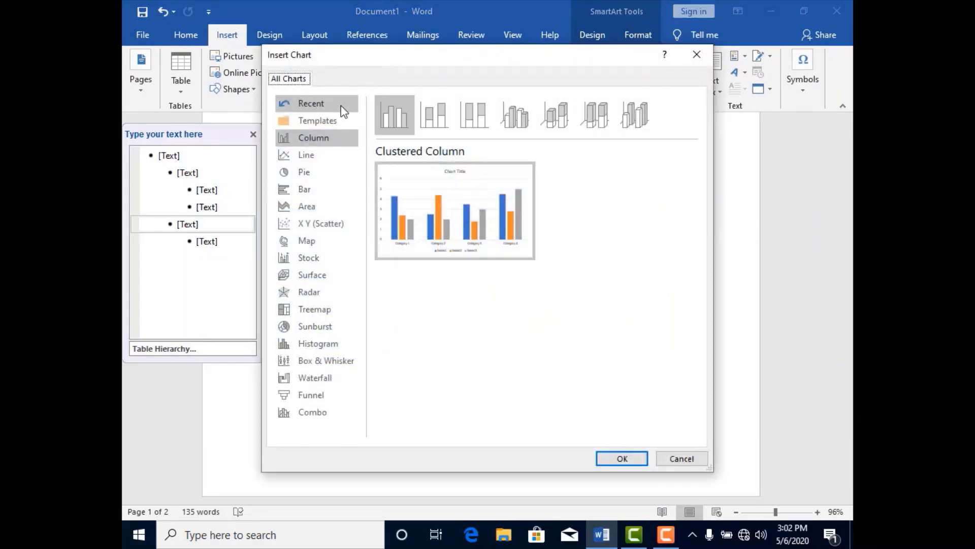
click(306, 155)
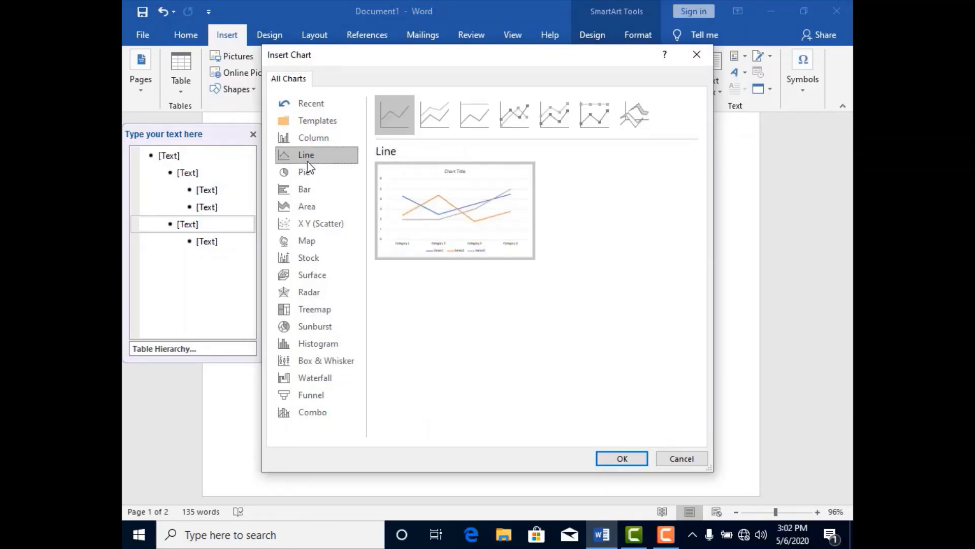
click(308, 172)
click(308, 187)
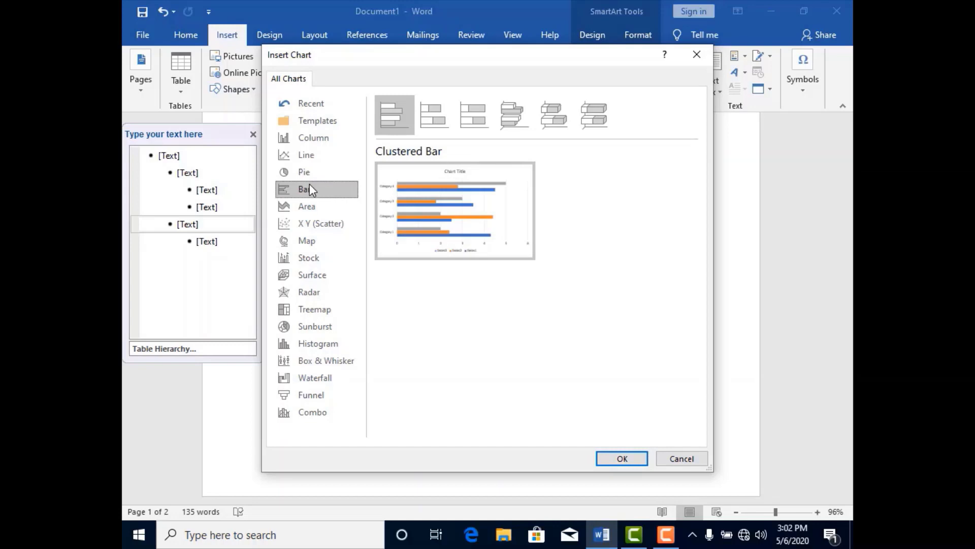
click(311, 210)
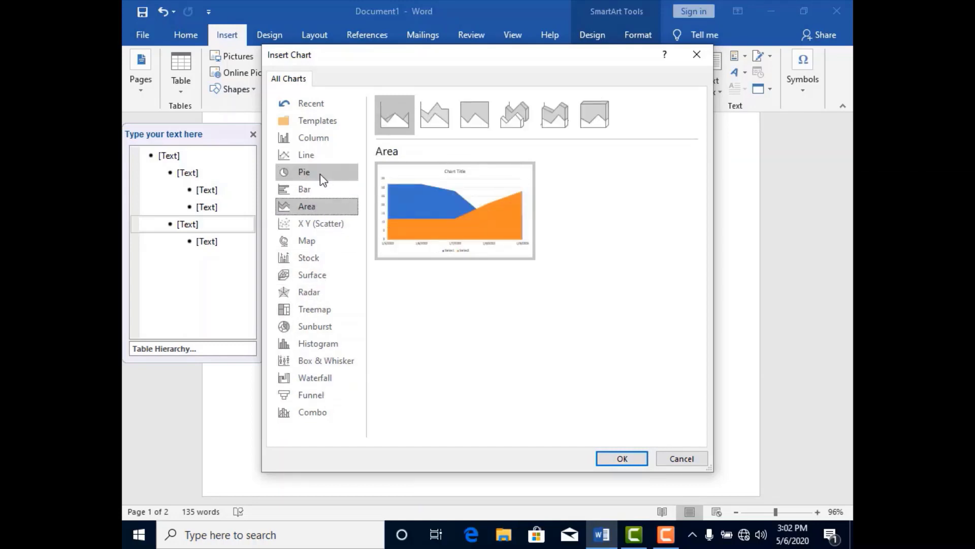
click(313, 144)
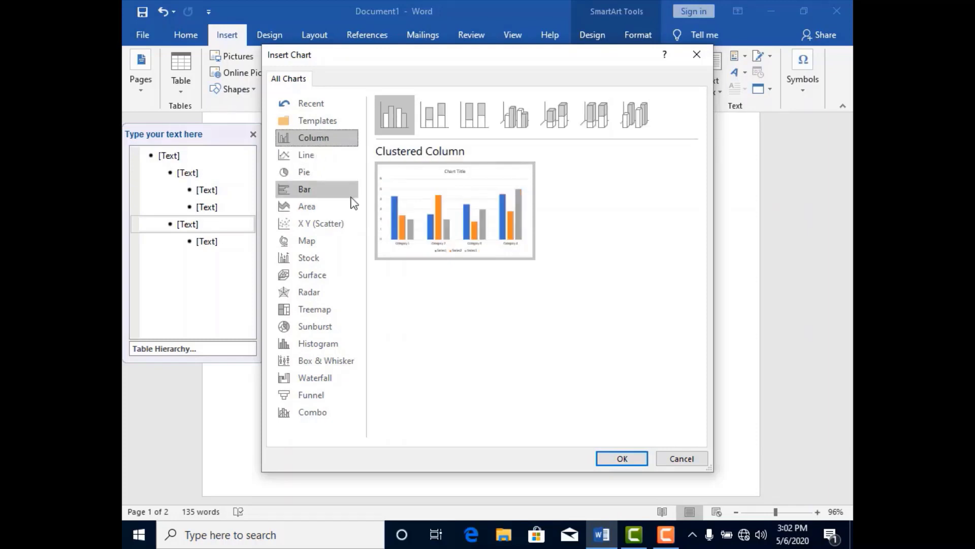
mouse_move(501, 311)
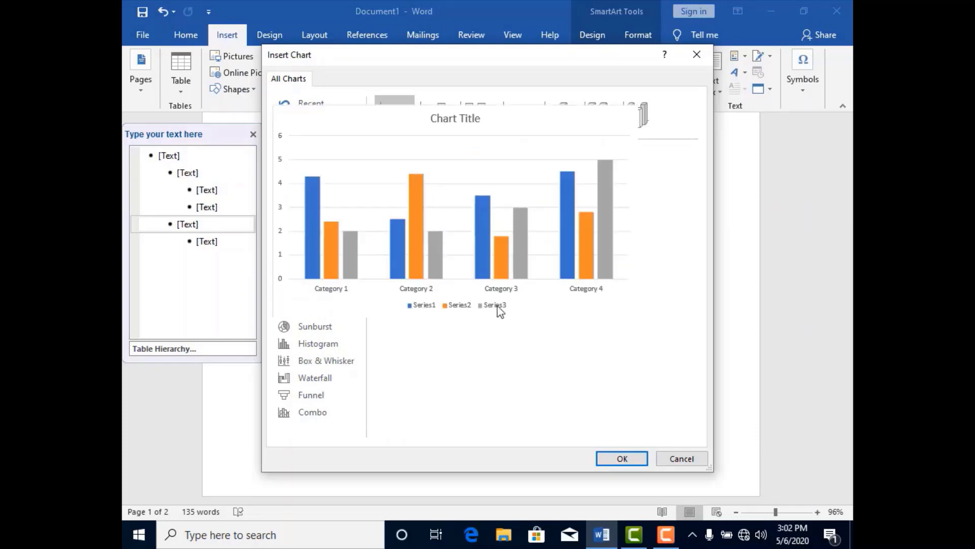
click(626, 459)
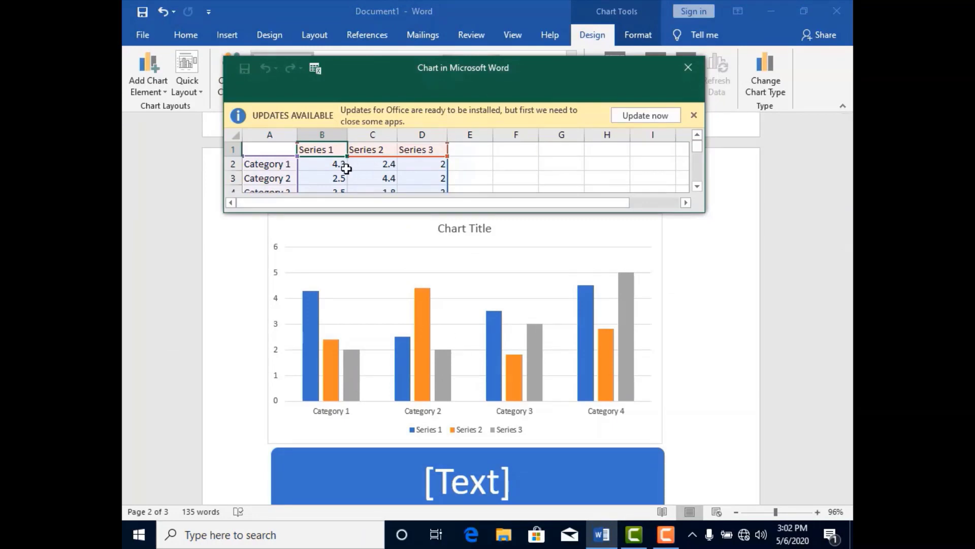
- In the chart data, set Category 1's Series 1 value to 7.3 and its Series 2 value to 8.4
click(333, 165)
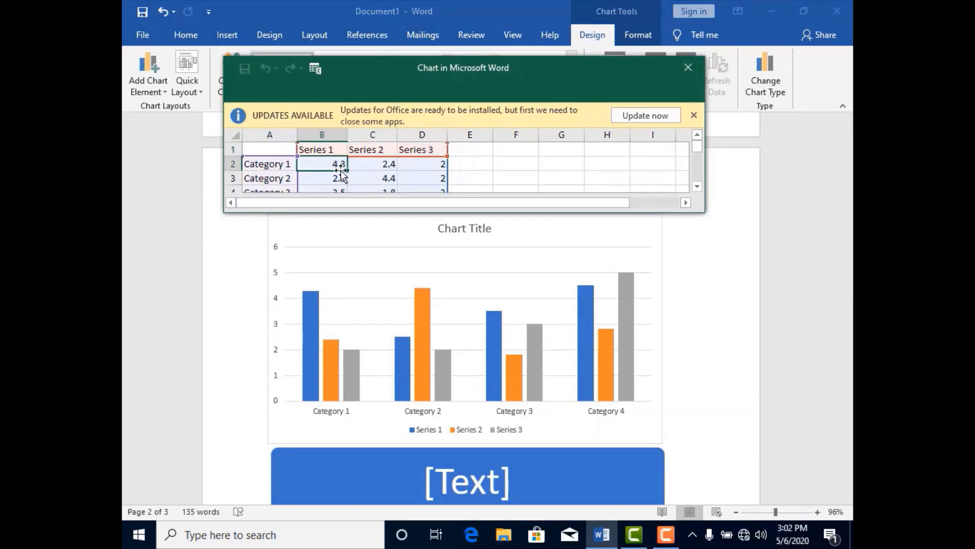
double_click(339, 164)
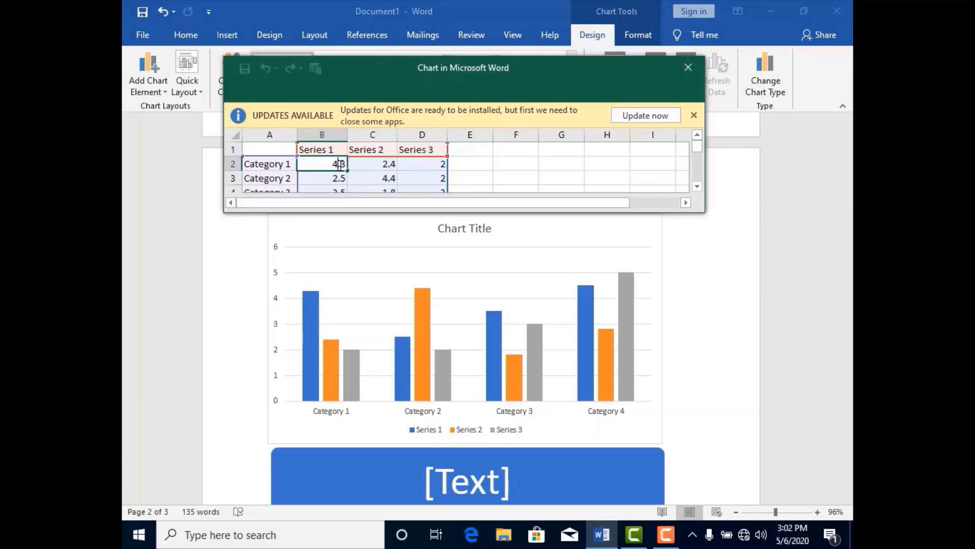
text(7)
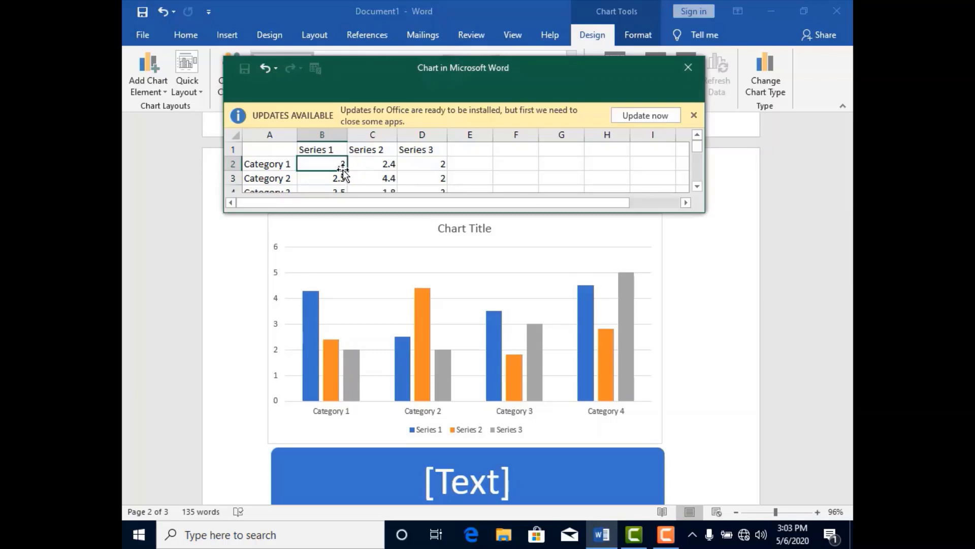
click(387, 168)
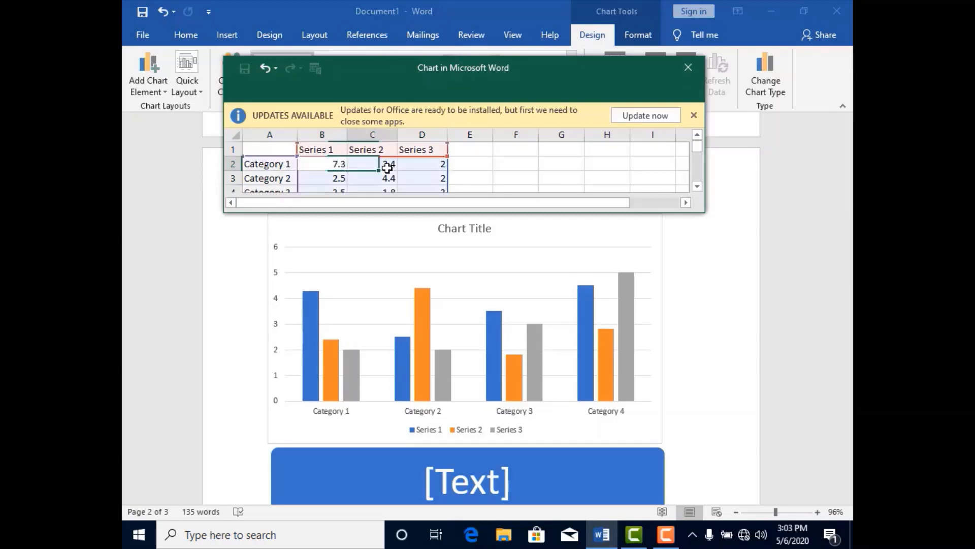
double_click(388, 164)
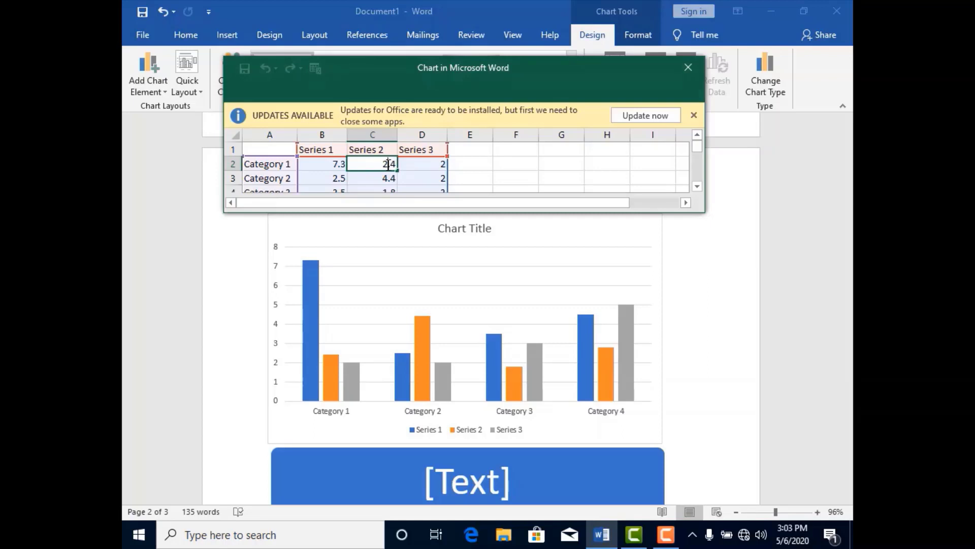
key(BackSpace)
key(BackSpace)
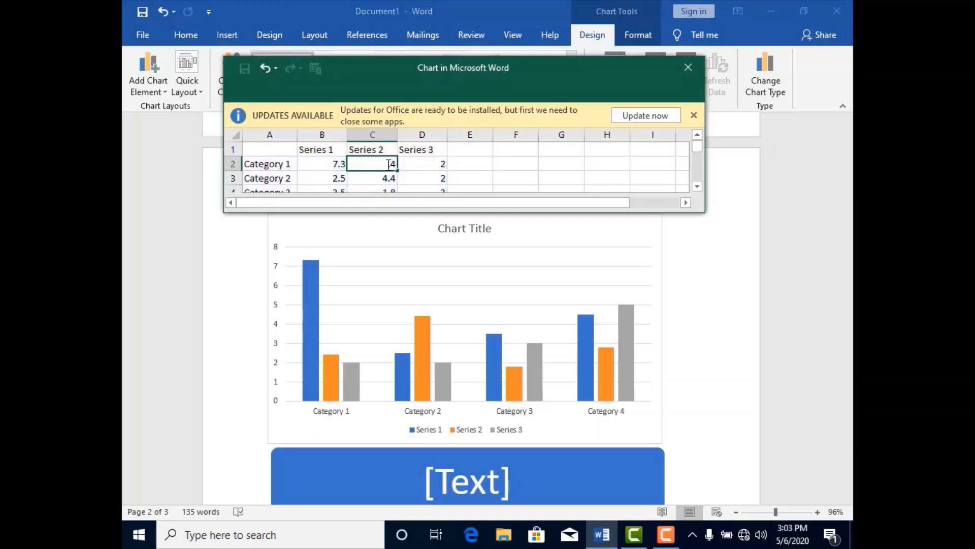
text(8.)
- Try to set Category 1's Series 3 value to 3, and close the chart data sheet after enlarging it
click(442, 164)
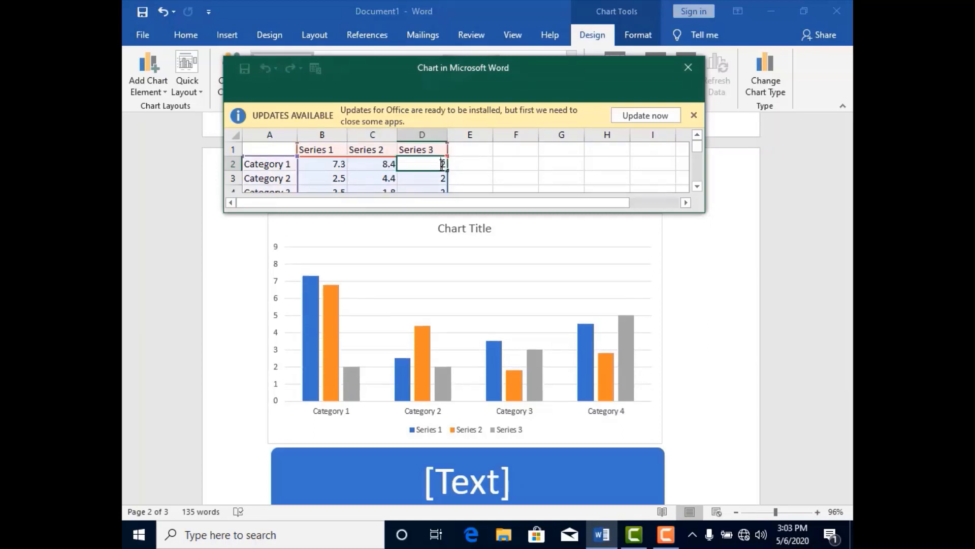
key(BackSpace)
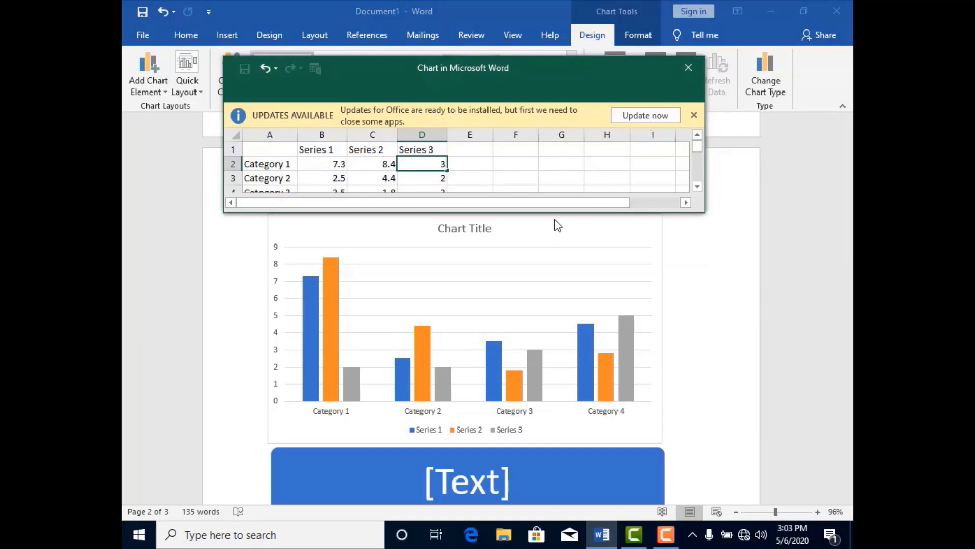
drag(552, 212, 551, 335)
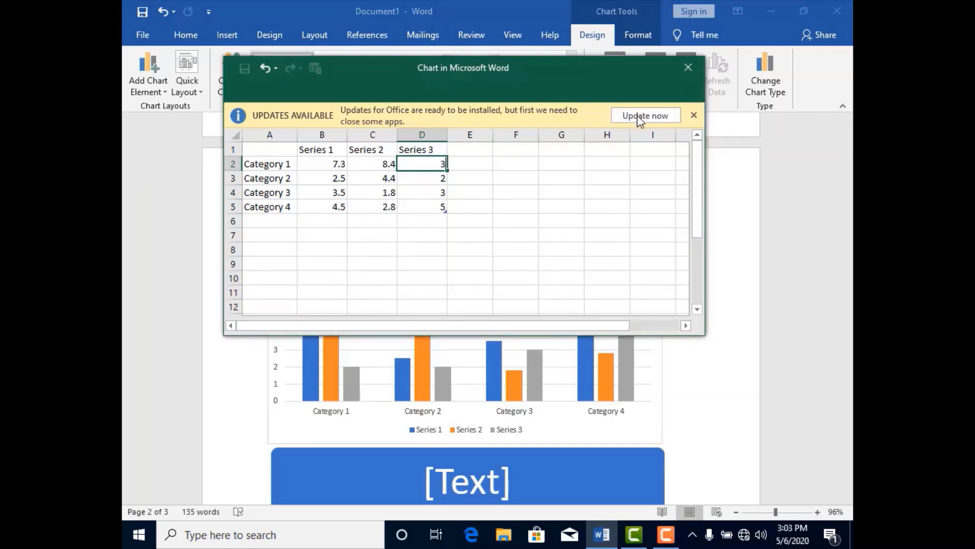
click(689, 67)
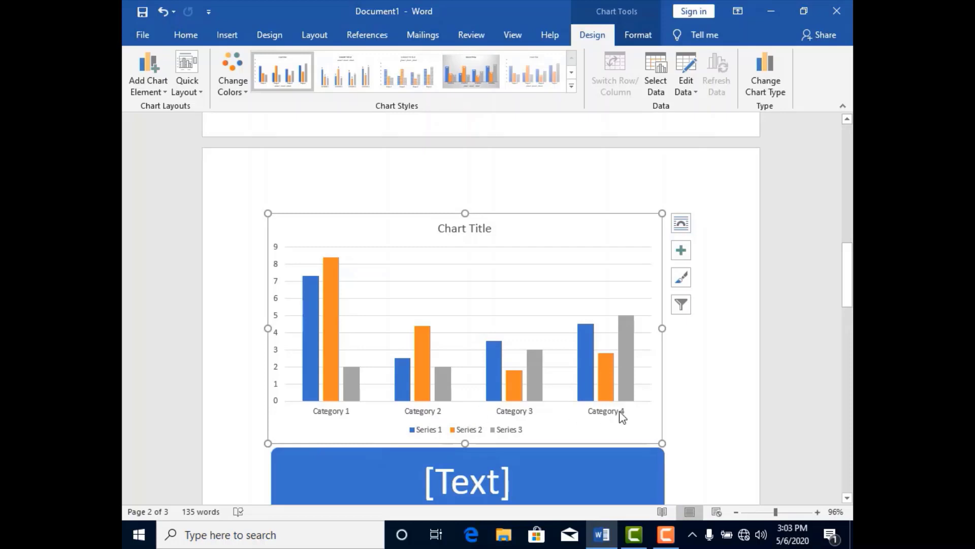
- Review the chart elements that can be added, and apply the quick layout with data labels above the columns and the legend under the title
mouse_move(614, 370)
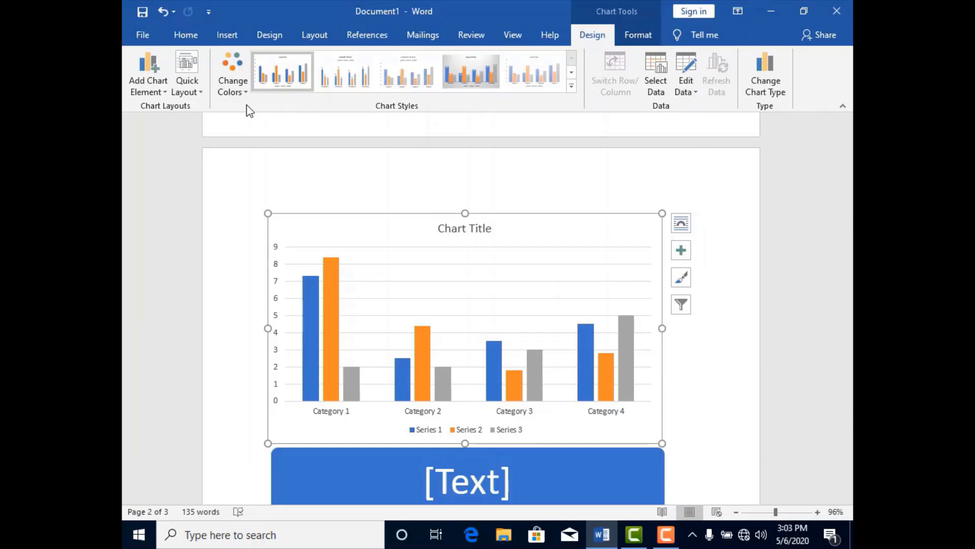
click(162, 95)
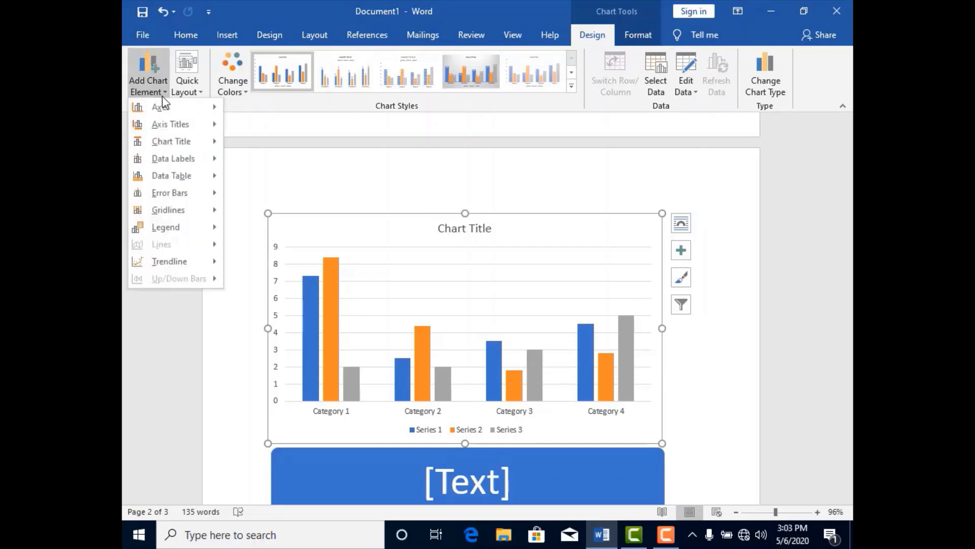
mouse_move(167, 141)
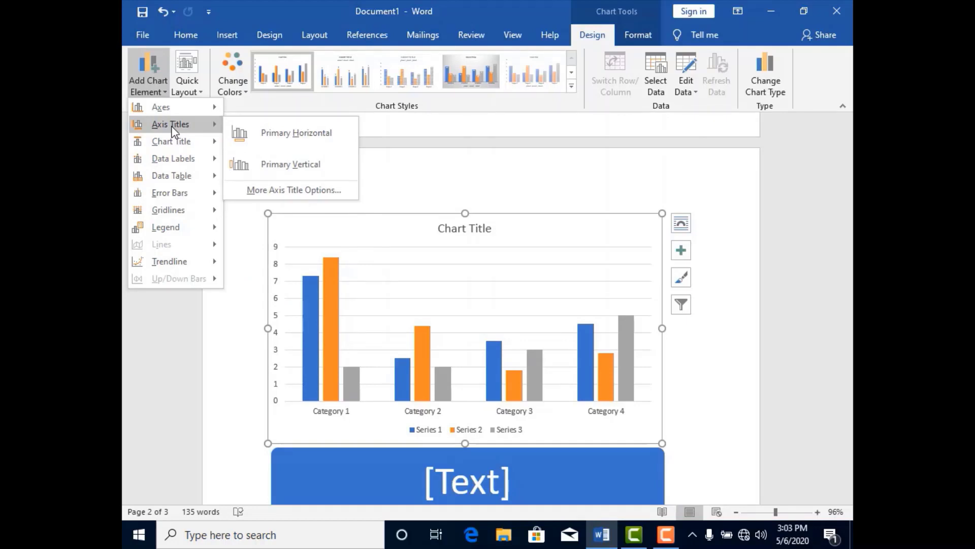
click(202, 90)
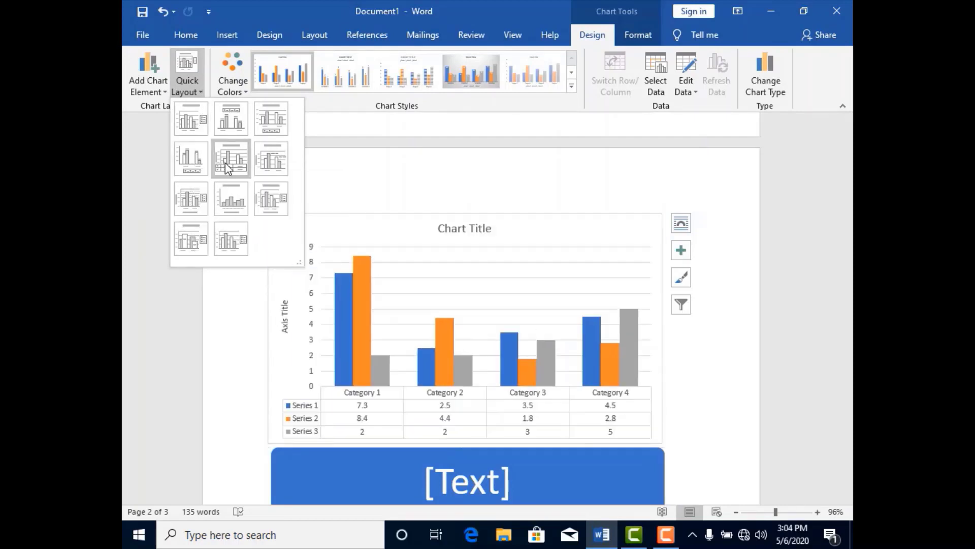
click(233, 116)
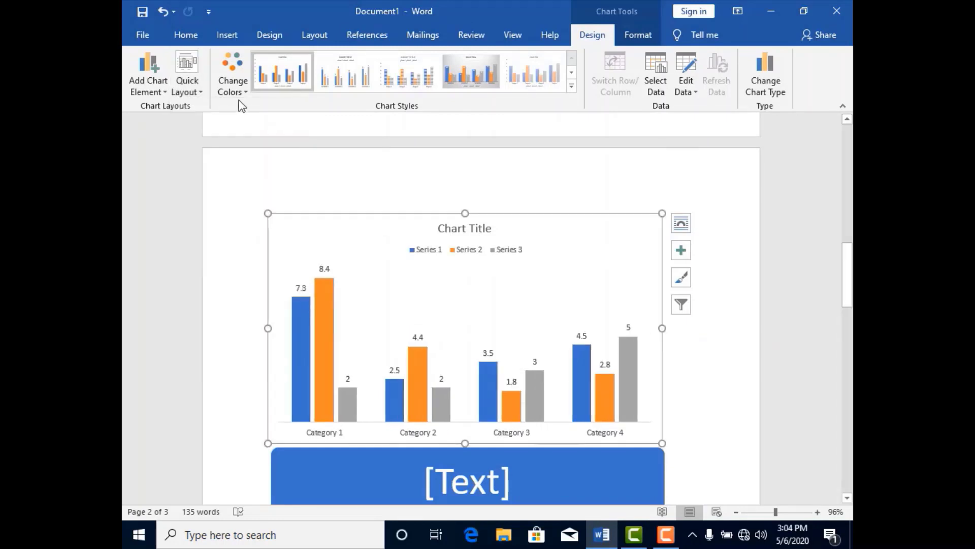
- Recolor the chart with the orange, gold and green Colorful palette and apply the dark chart style with outlined columns
click(246, 94)
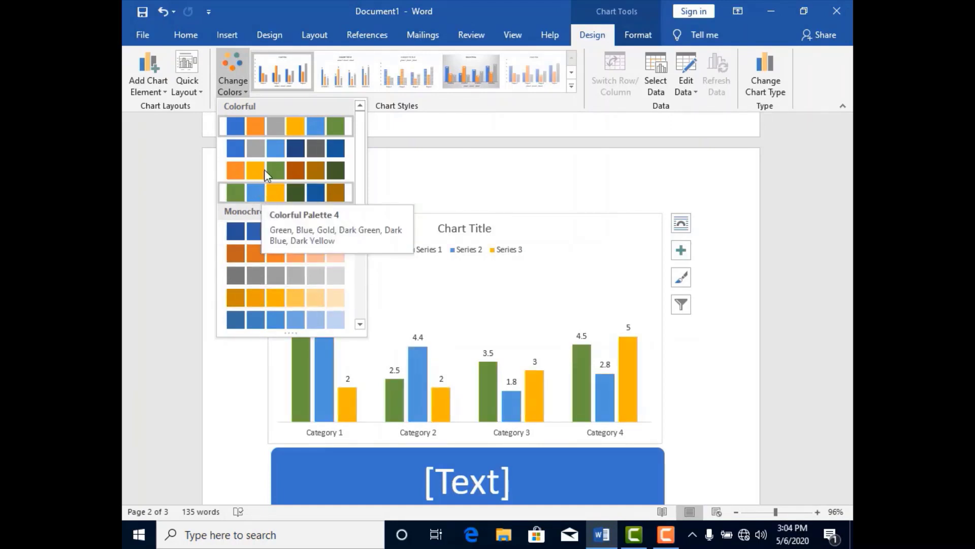
click(296, 173)
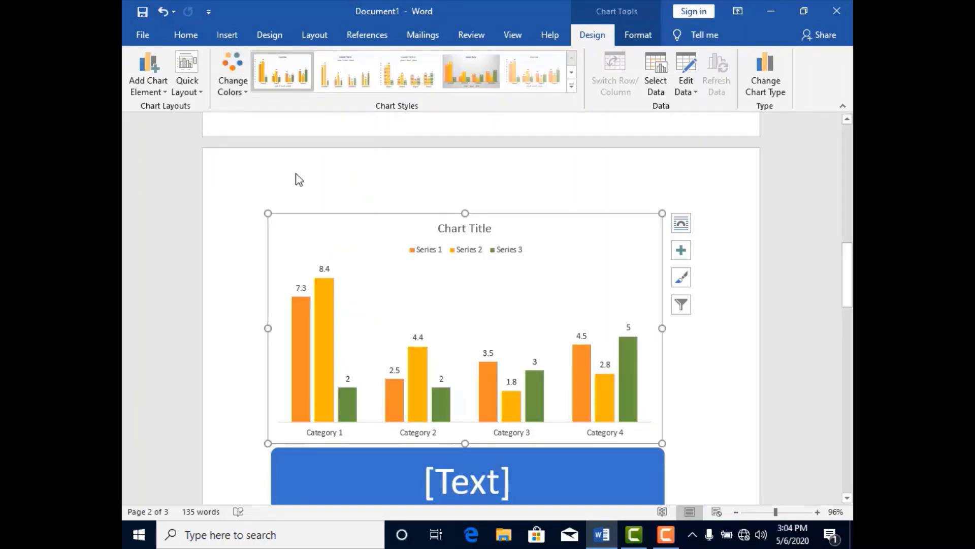
click(571, 87)
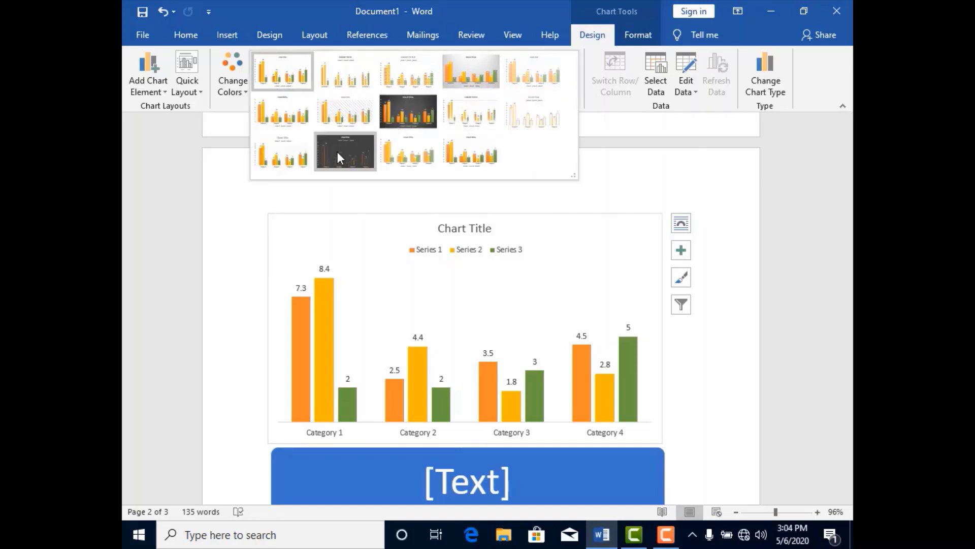
click(337, 152)
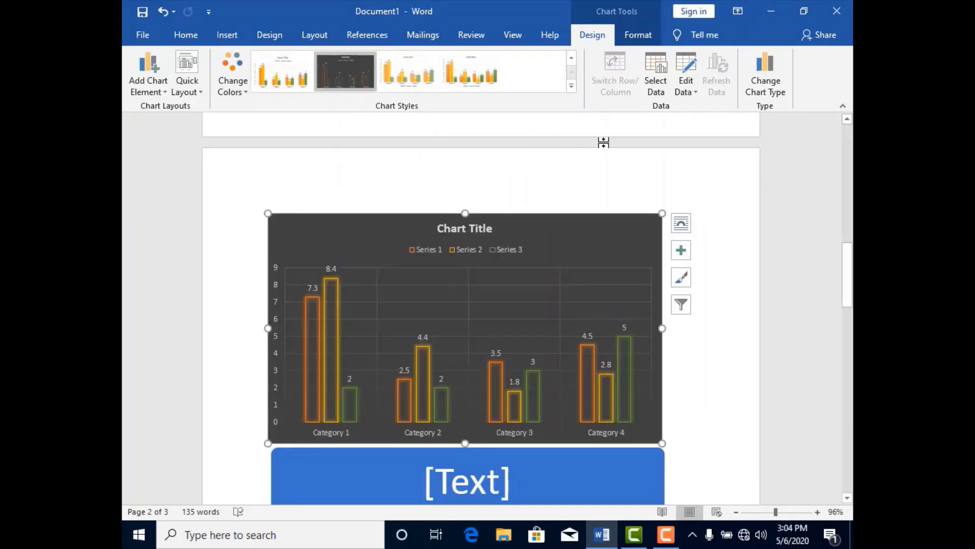
- Open the chart's data source selection and review the range used for the category axis labels, leaving it as is
click(661, 93)
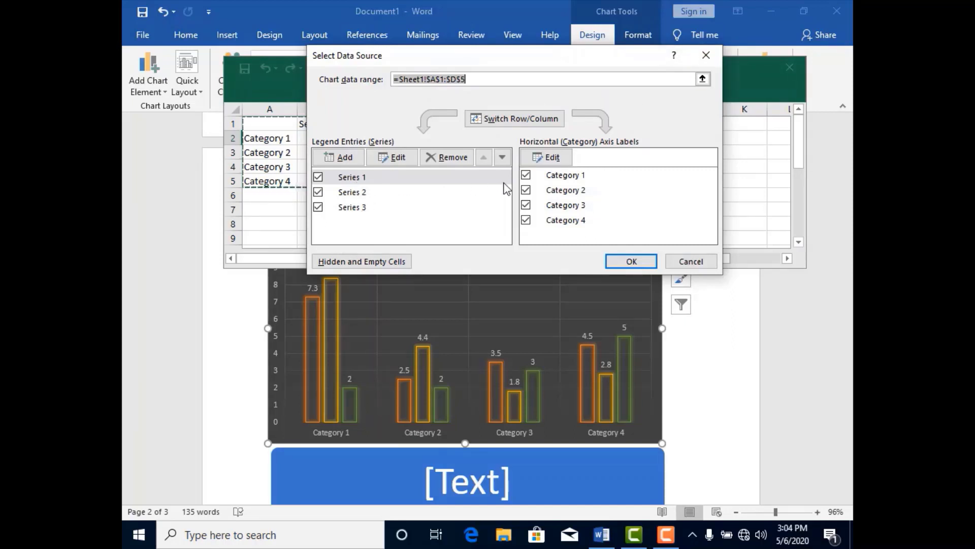
click(558, 160)
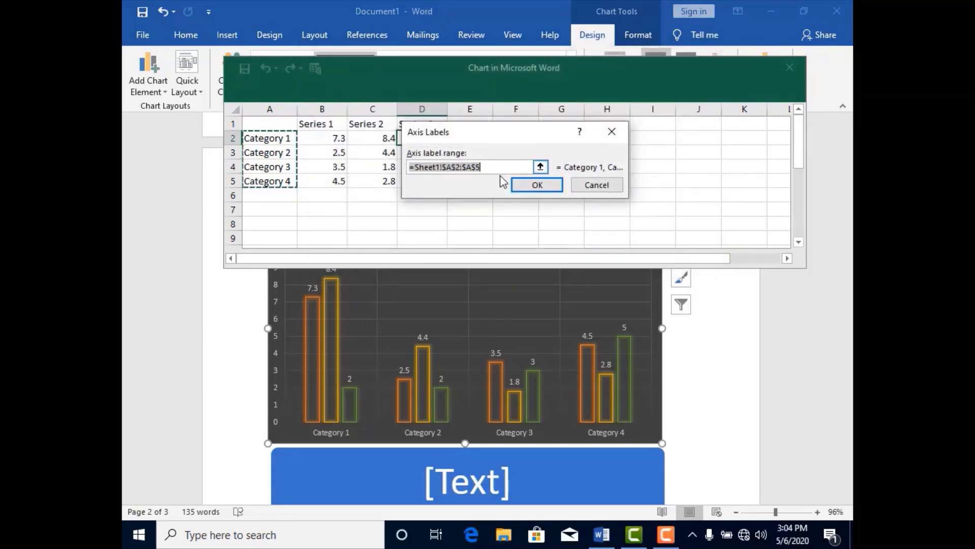
click(544, 186)
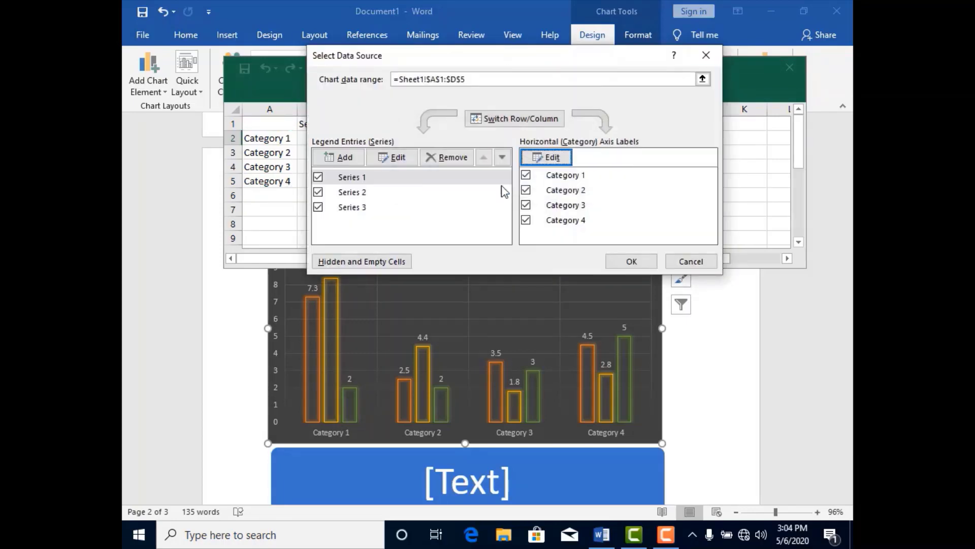
- Add a blank series to the chart's data source, remove it again, accept the selection and close the data sheet
click(349, 161)
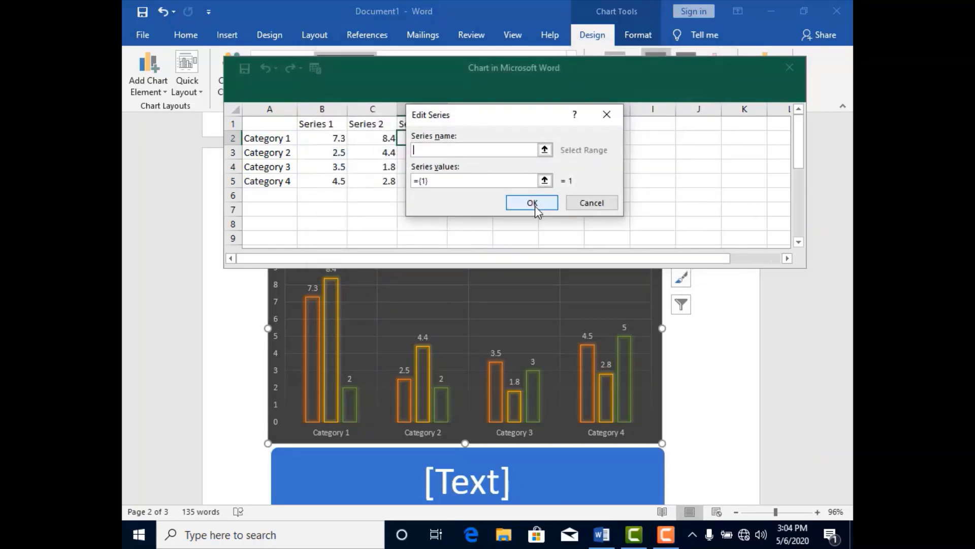
click(518, 204)
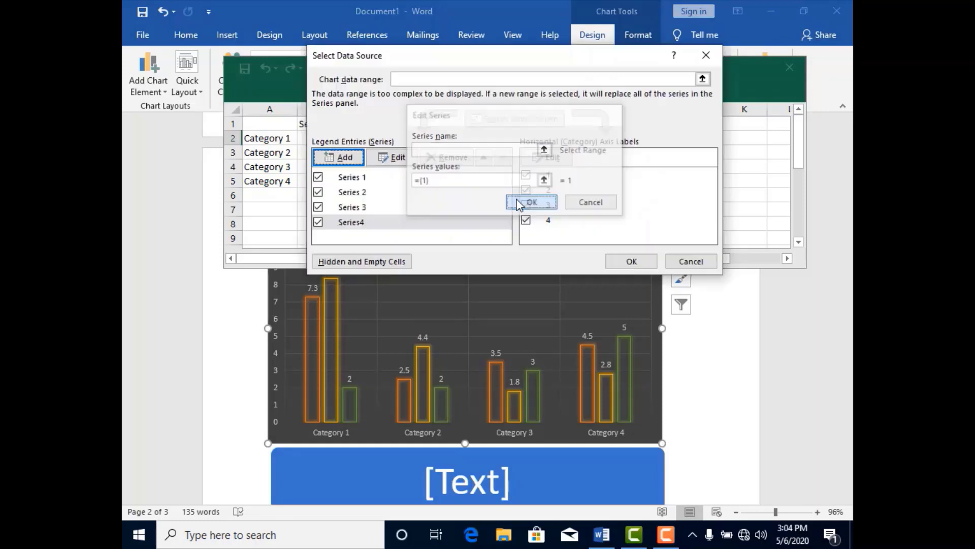
click(400, 160)
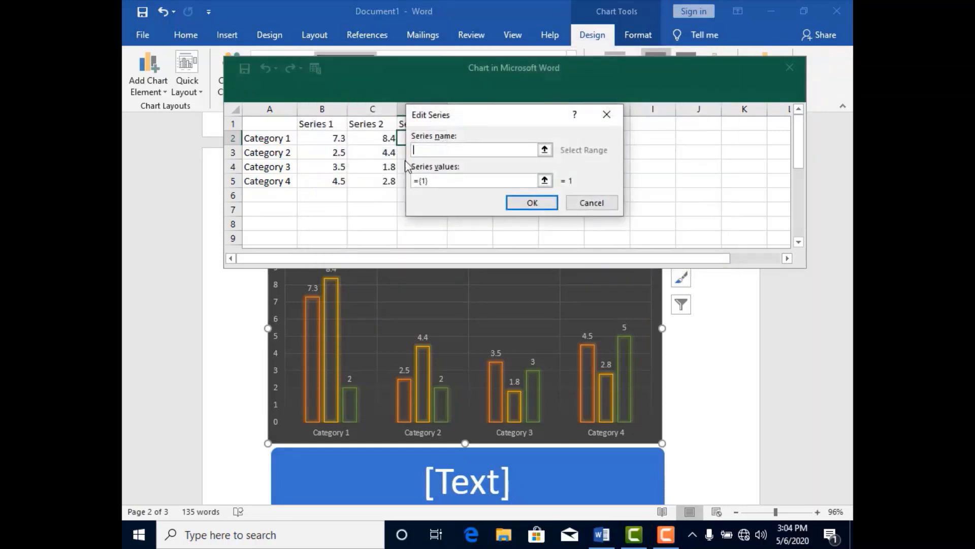
click(523, 203)
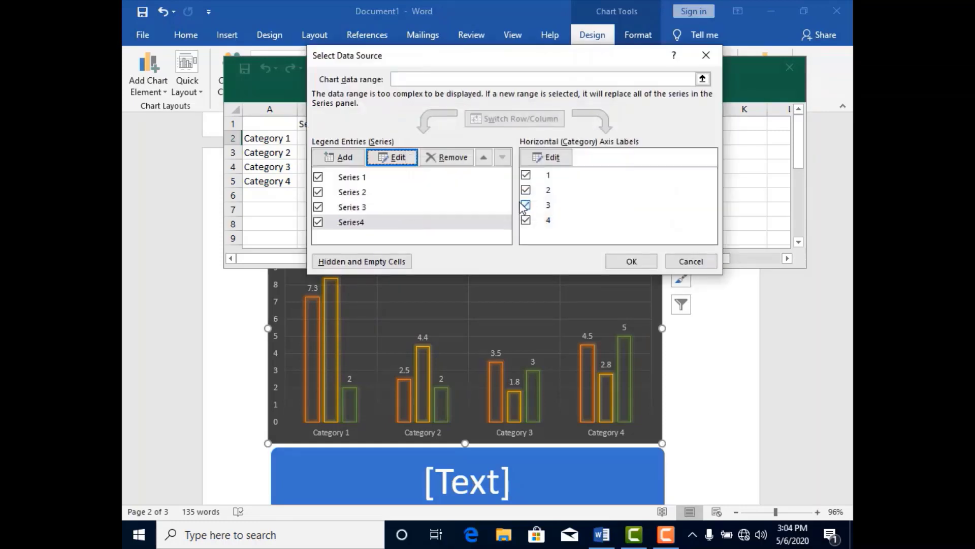
click(453, 158)
click(393, 197)
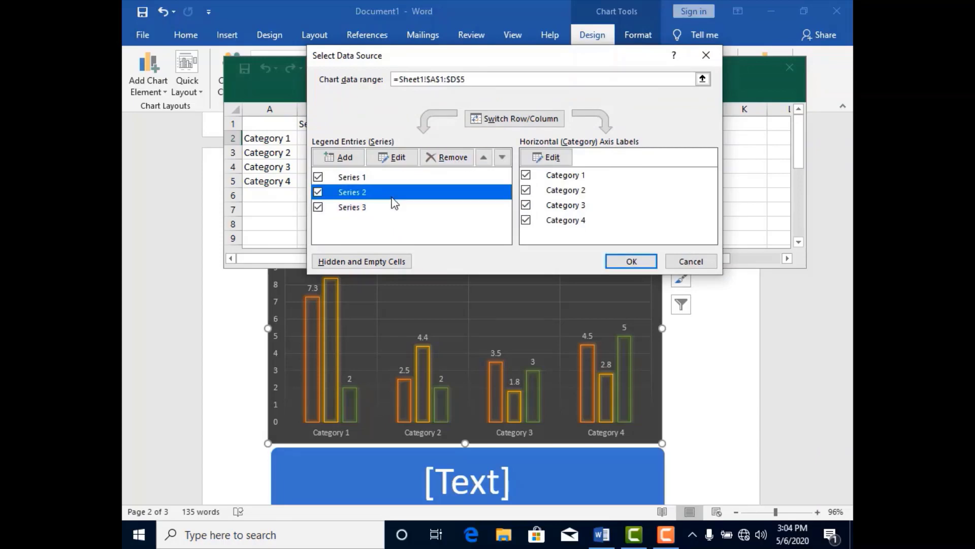
click(623, 260)
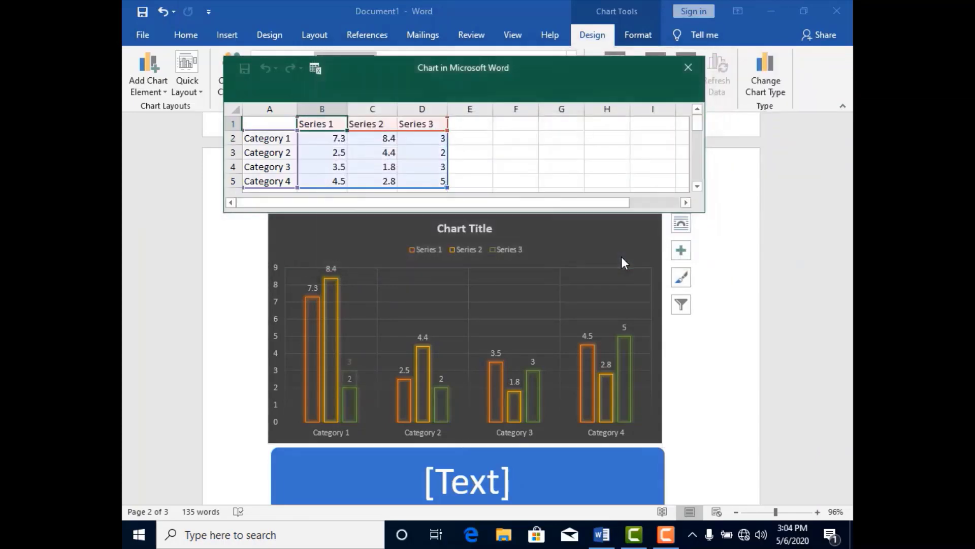
click(689, 68)
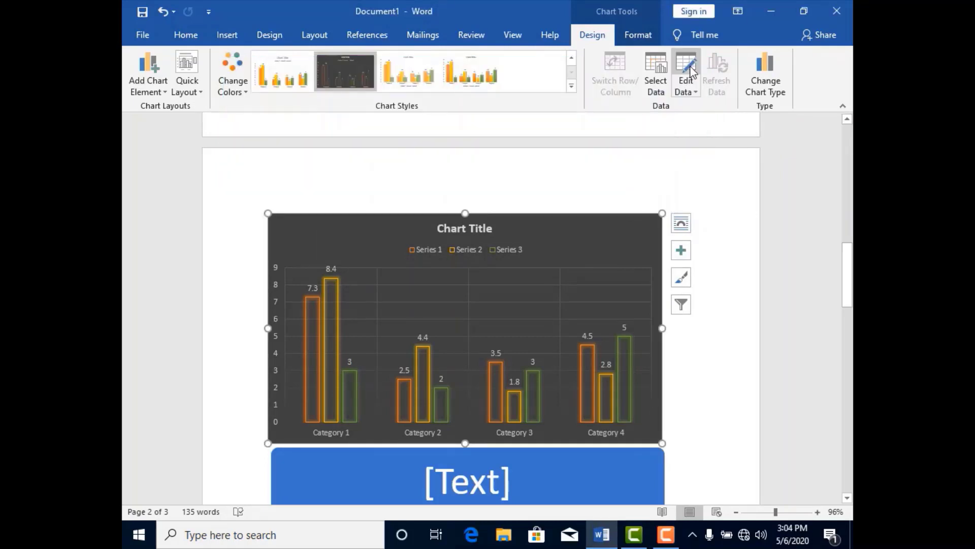
- Open the chart's data sheet for editing, review its series values, and close it
click(694, 91)
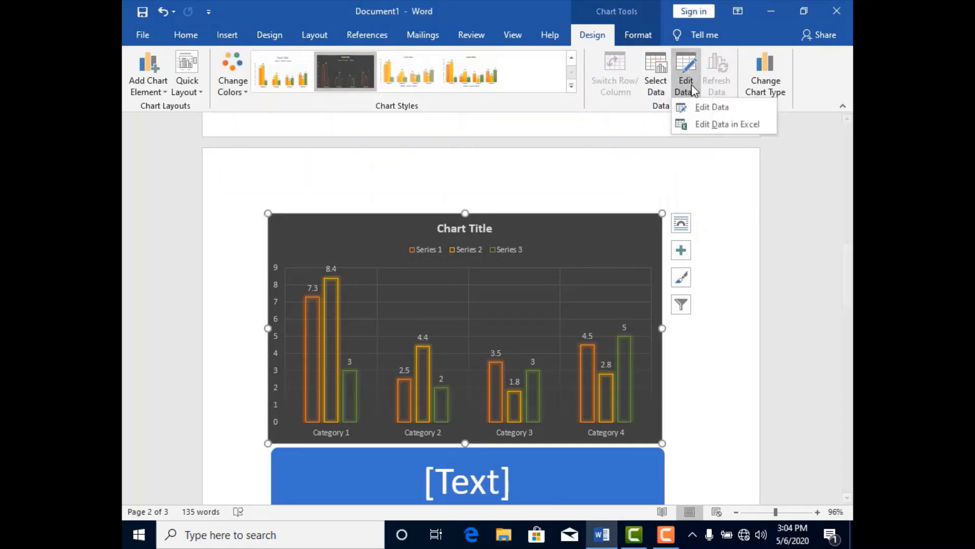
click(700, 111)
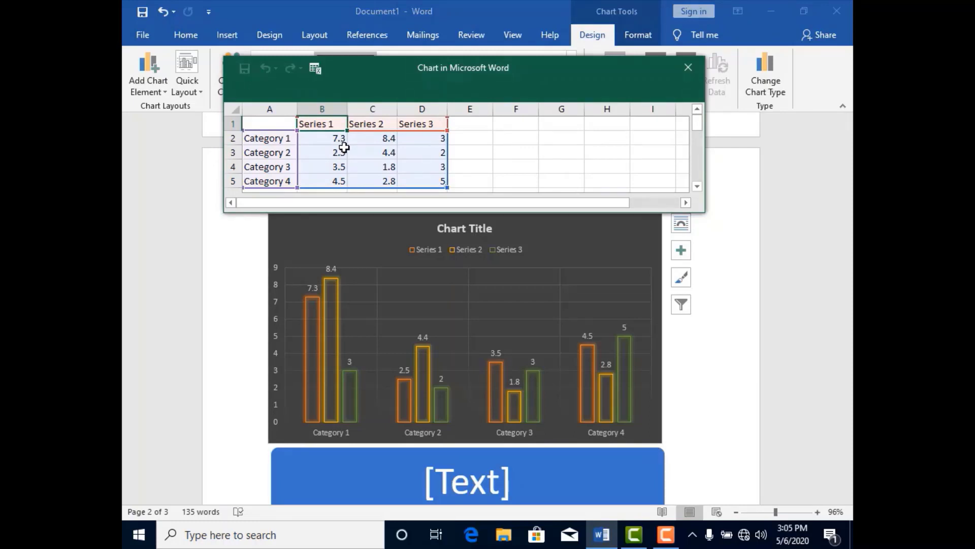
click(688, 67)
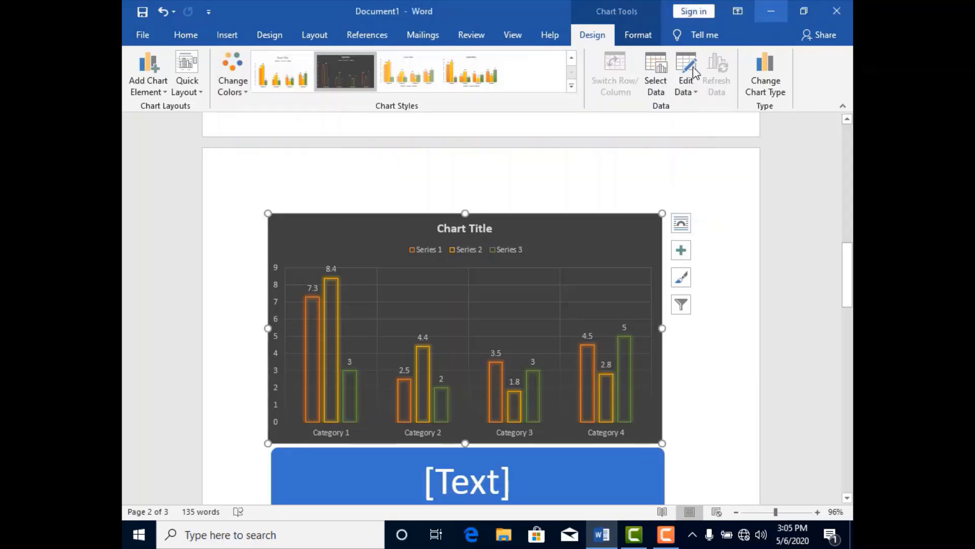
- Browse the available chart types, including Radar, and change the column chart to a Histogram
click(763, 93)
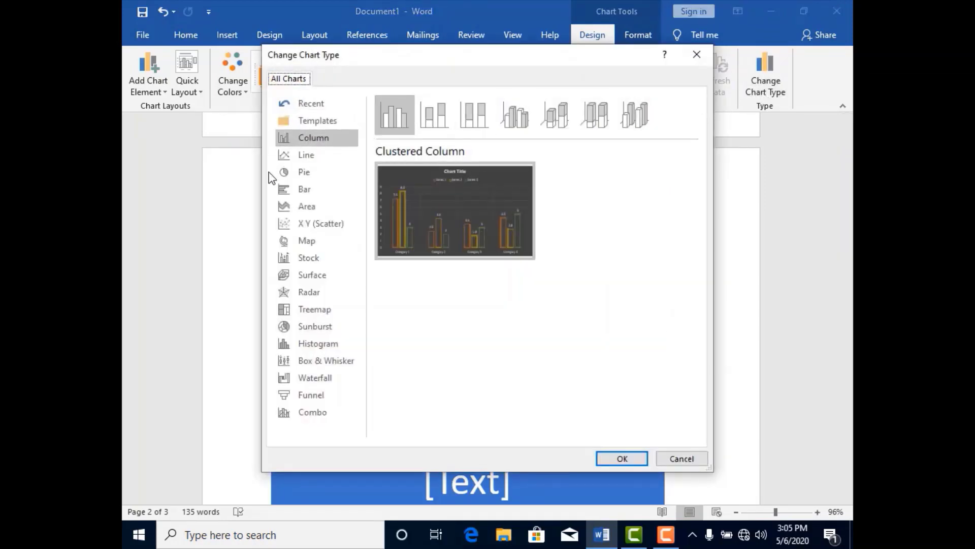
click(305, 293)
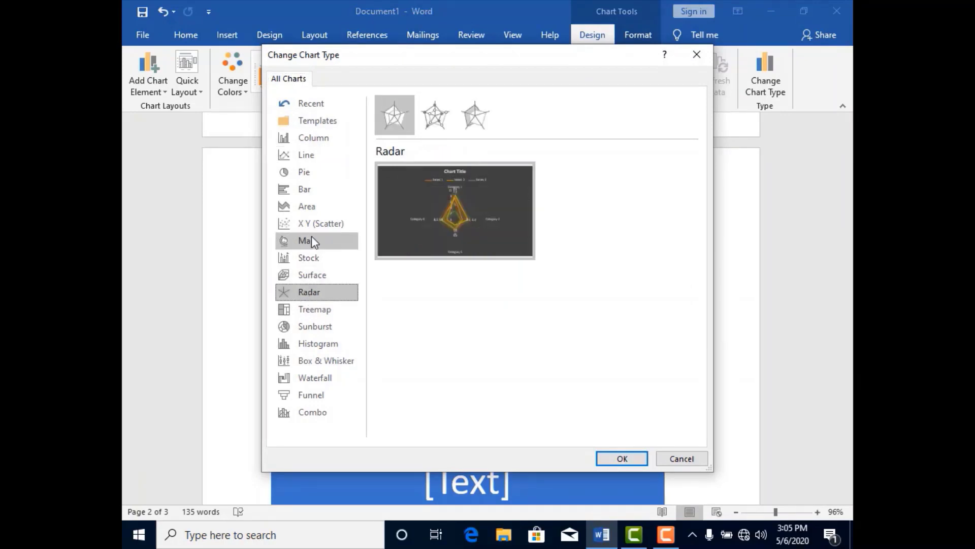
click(313, 346)
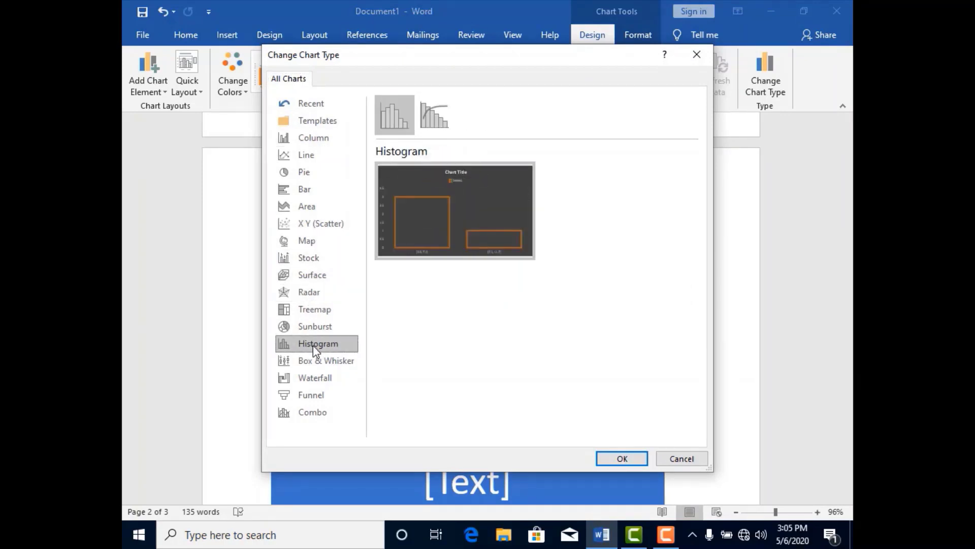
click(622, 458)
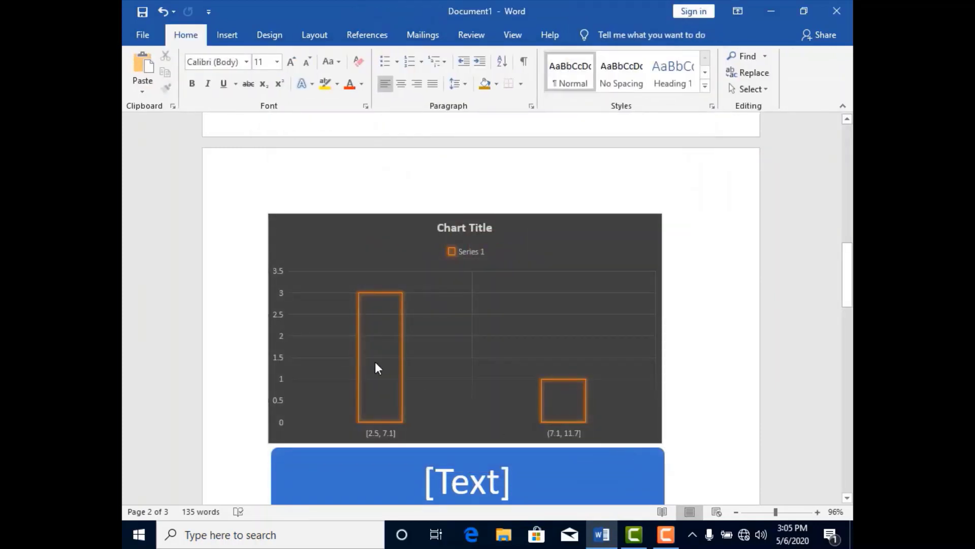
mouse_move(375, 361)
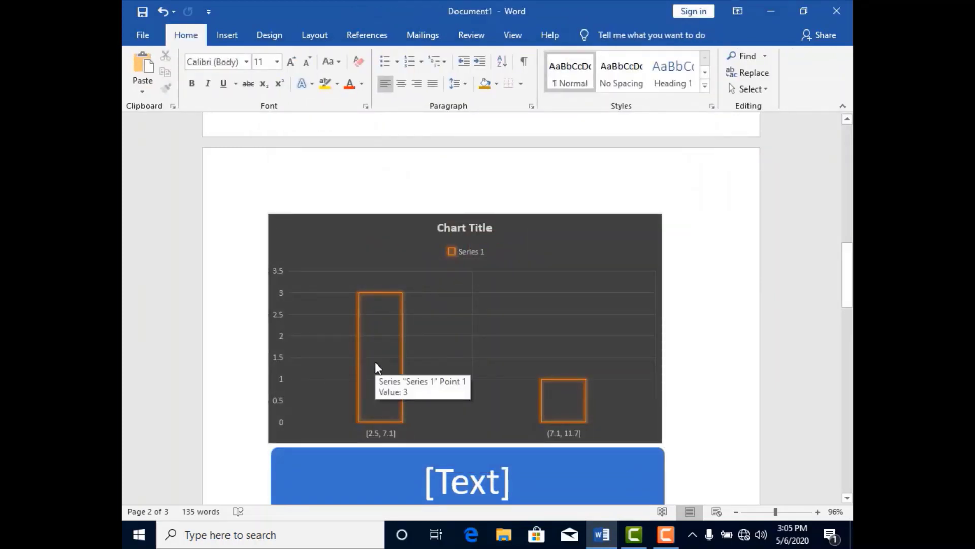
- Insert a screen clipping of the desktop's icon columns, about 2.37" wide and 7.51" high, into the document
click(229, 44)
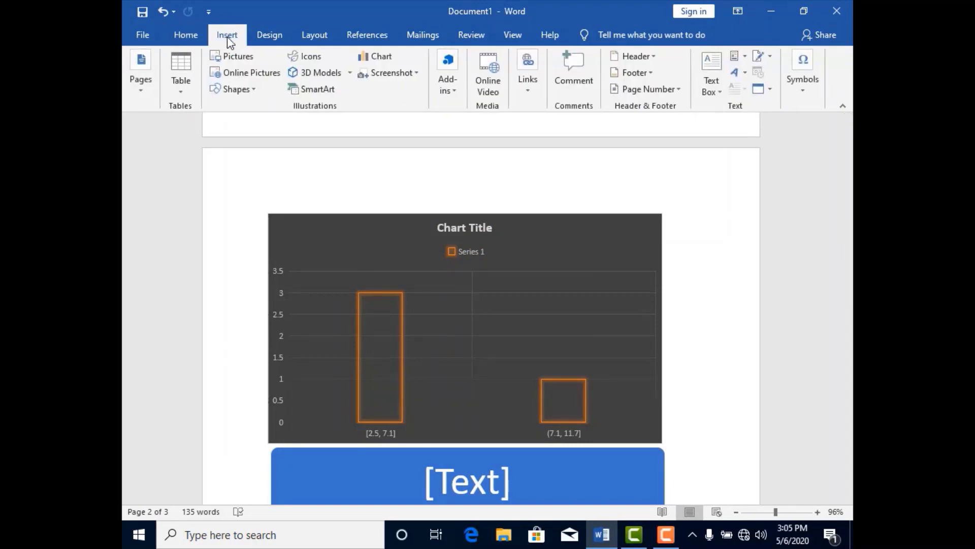
click(393, 74)
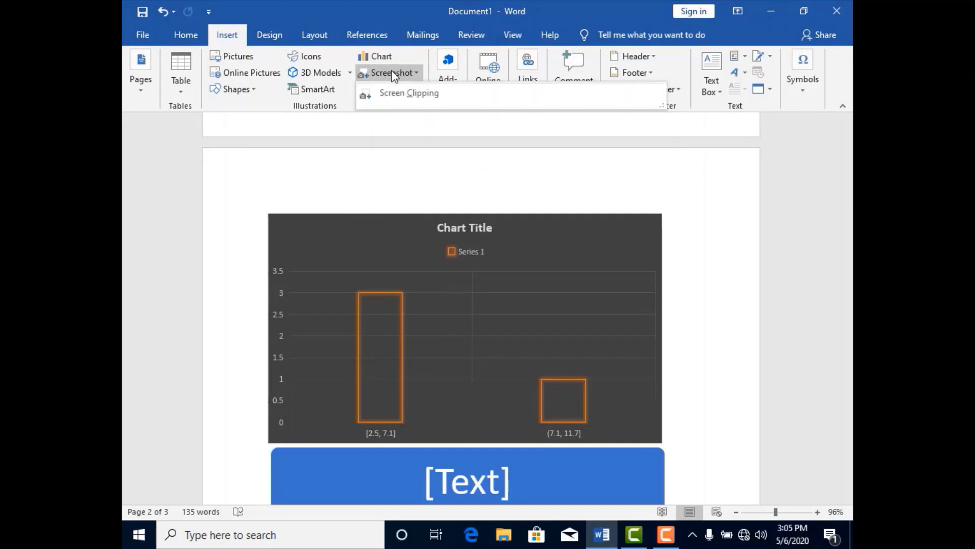
click(400, 95)
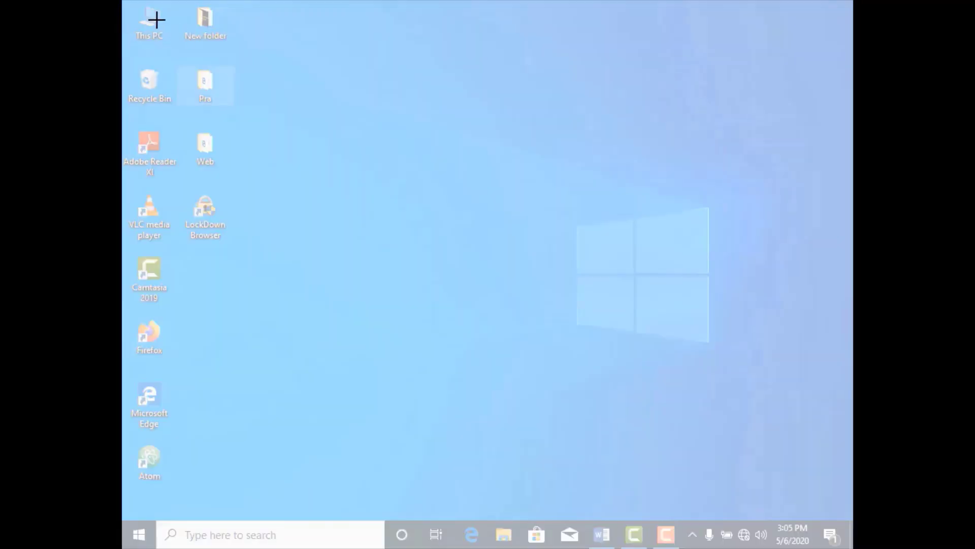
drag(126, 5, 285, 519)
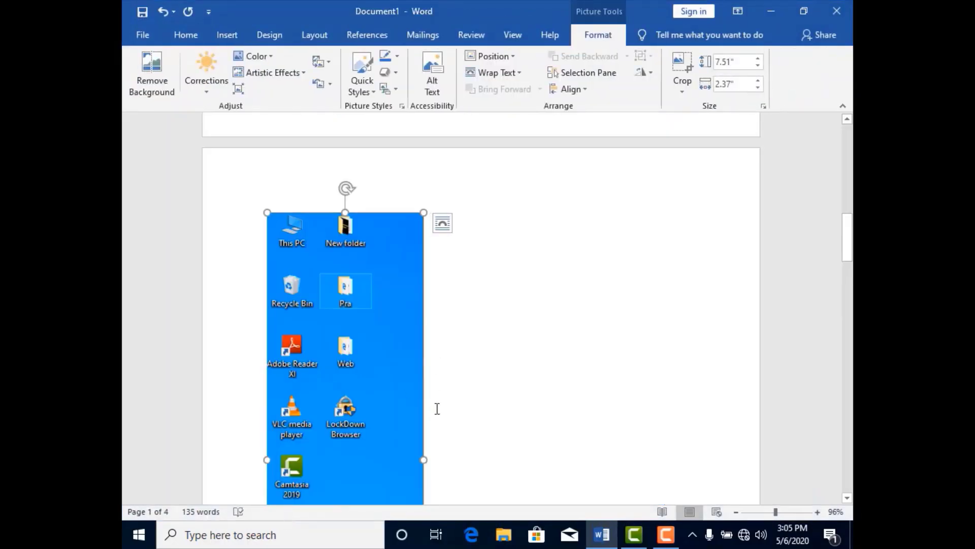
- Stretch the desktop clipping horizontally to about 5.63" wide, and narrow it again to roughly half the page width
drag(423, 459, 638, 437)
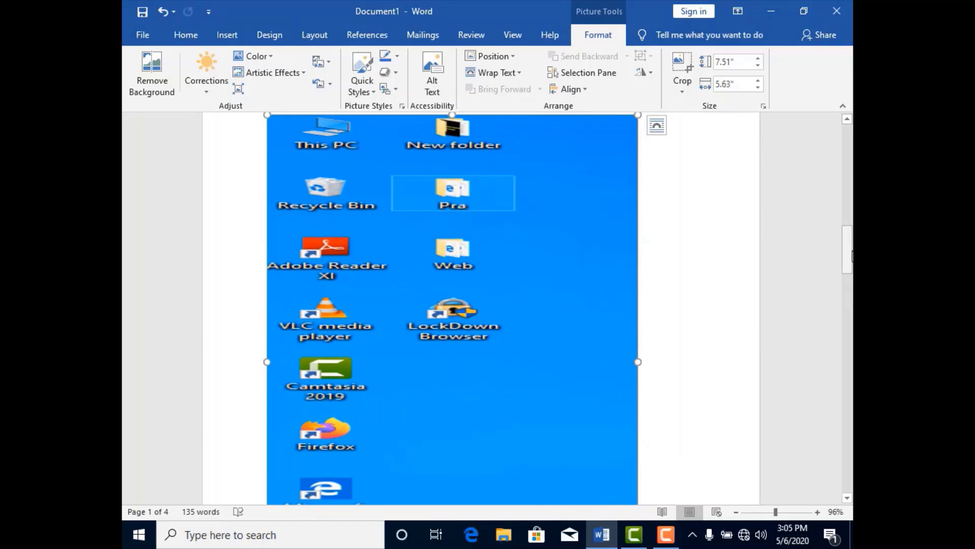
mouse_move(849, 252)
mouse_down()
mouse_move(850, 284)
mouse_move(851, 240)
mouse_up()
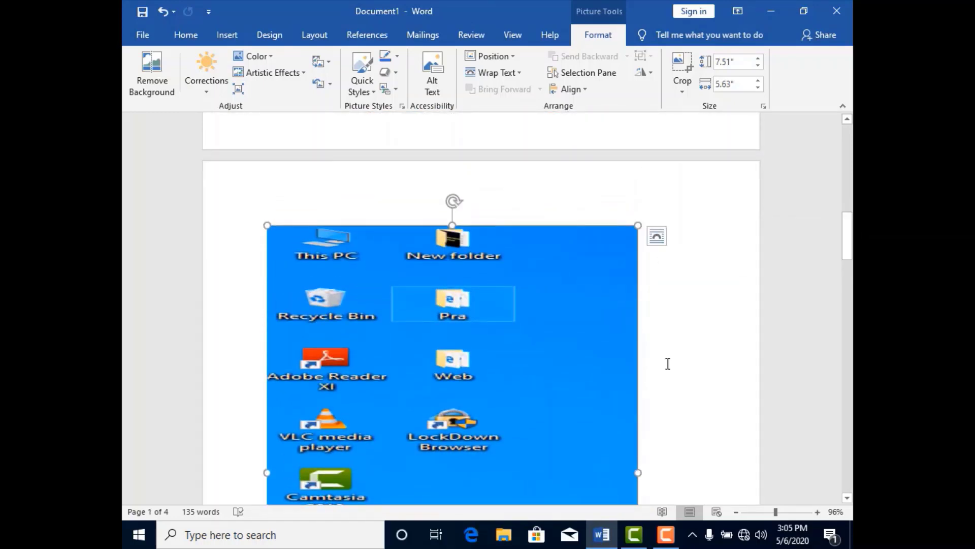
drag(638, 473, 483, 464)
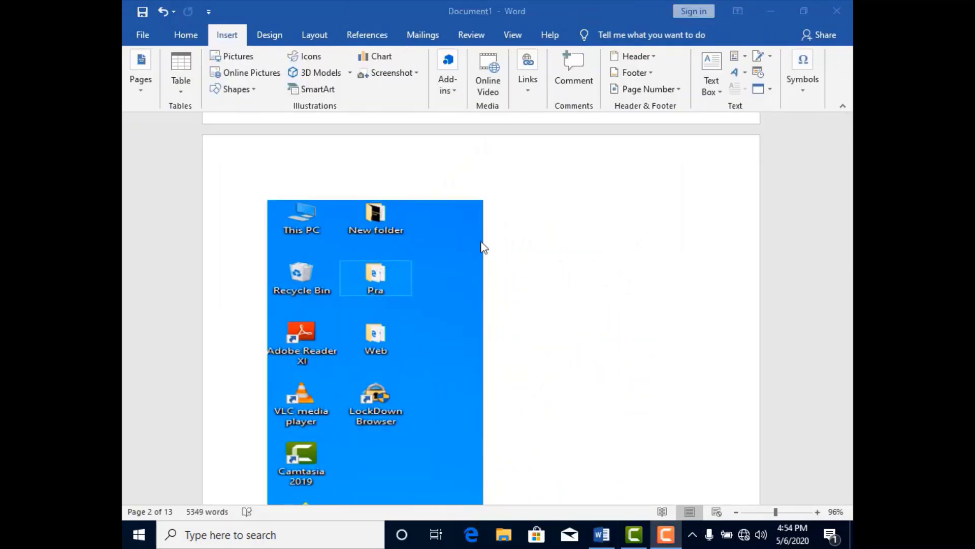
- Select the entire document content and delete it to leave a blank page
click(591, 280)
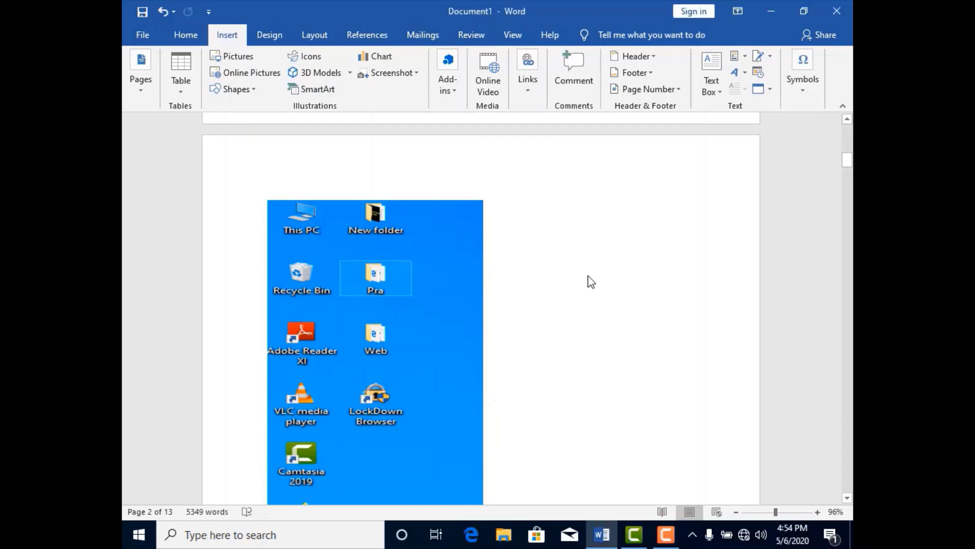
key(ctrl+a)
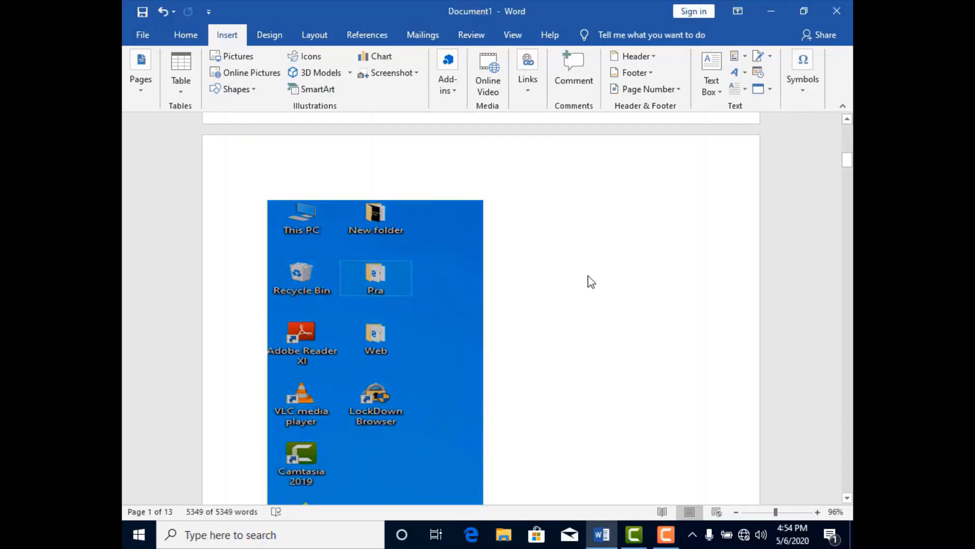
key(Delete)
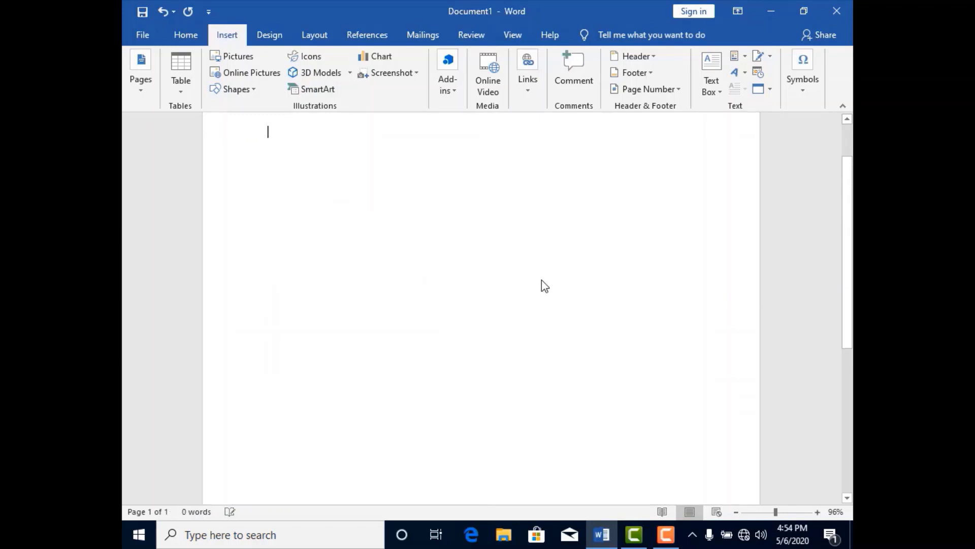
- Review the choices for getting and managing add-ins, and dismiss them without picking one
drag(847, 250, 852, 208)
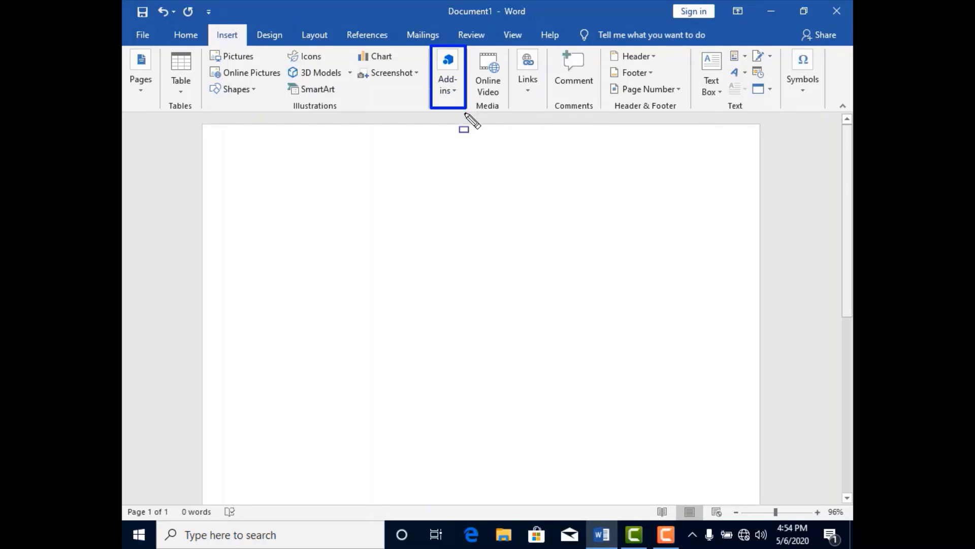
click(453, 91)
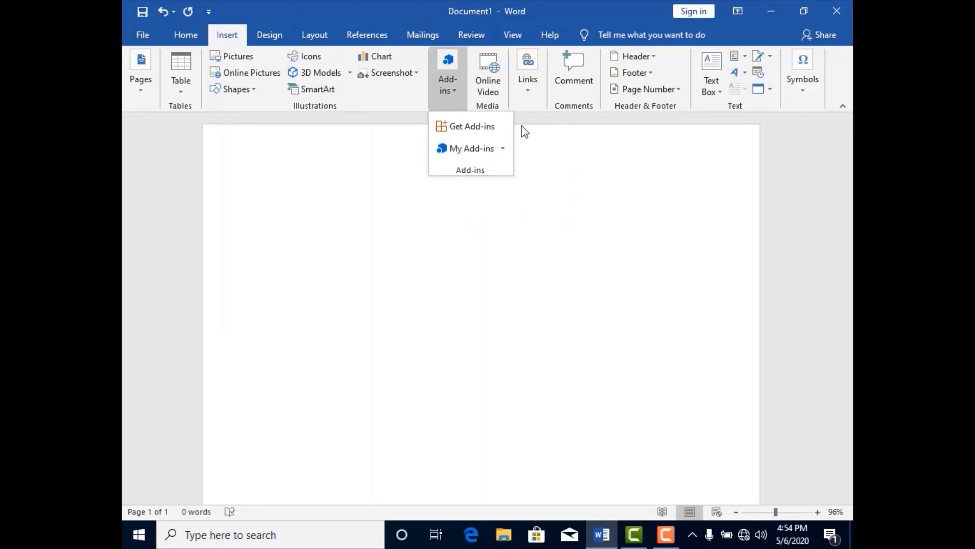
click(528, 138)
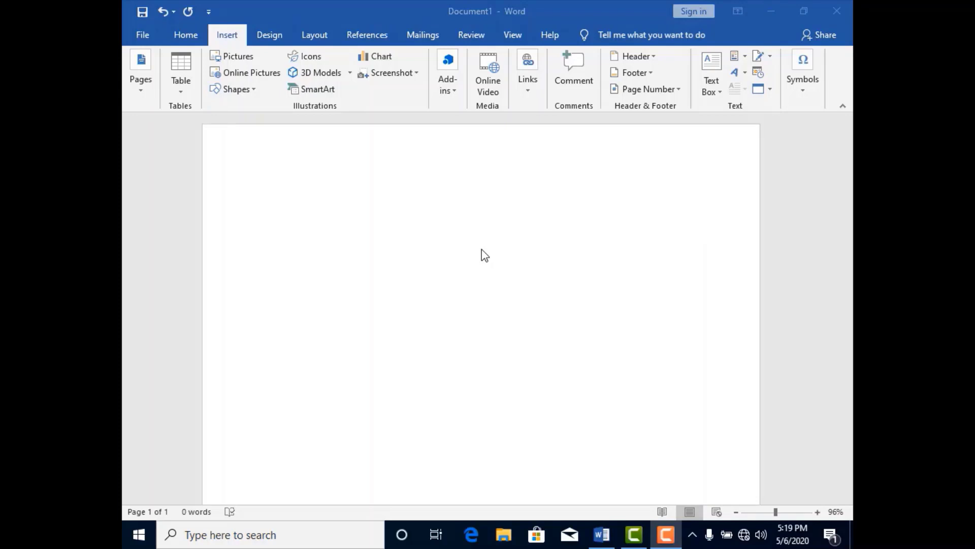
- Fill the blank document with three pages of sample paragraphs using the =rand() function
click(429, 207)
text(=)
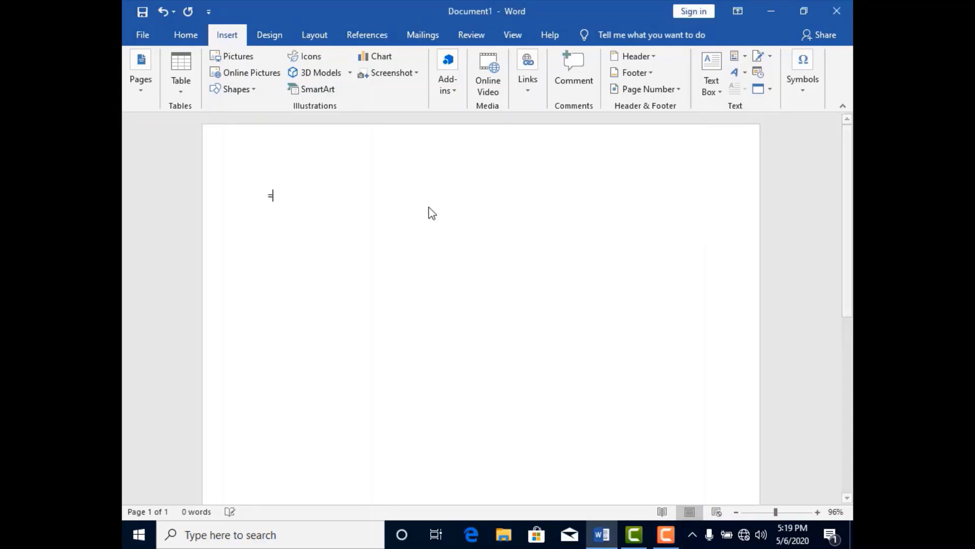
text(rand)
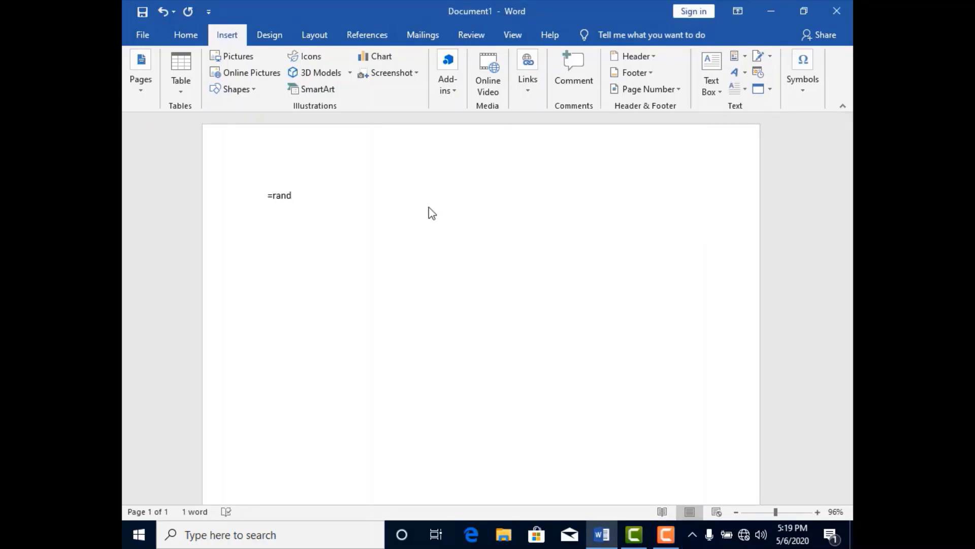
text((3))
text())
key(Return)
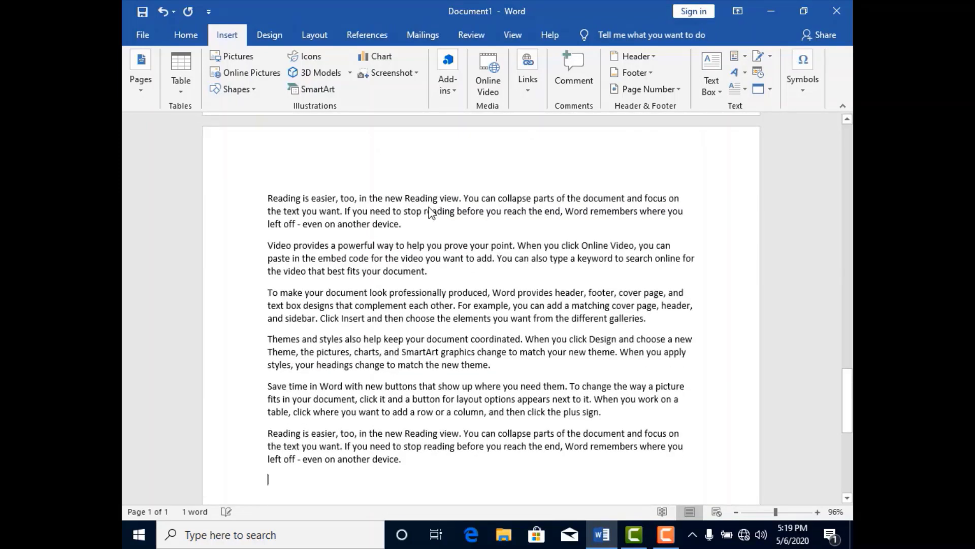
drag(847, 401, 847, 156)
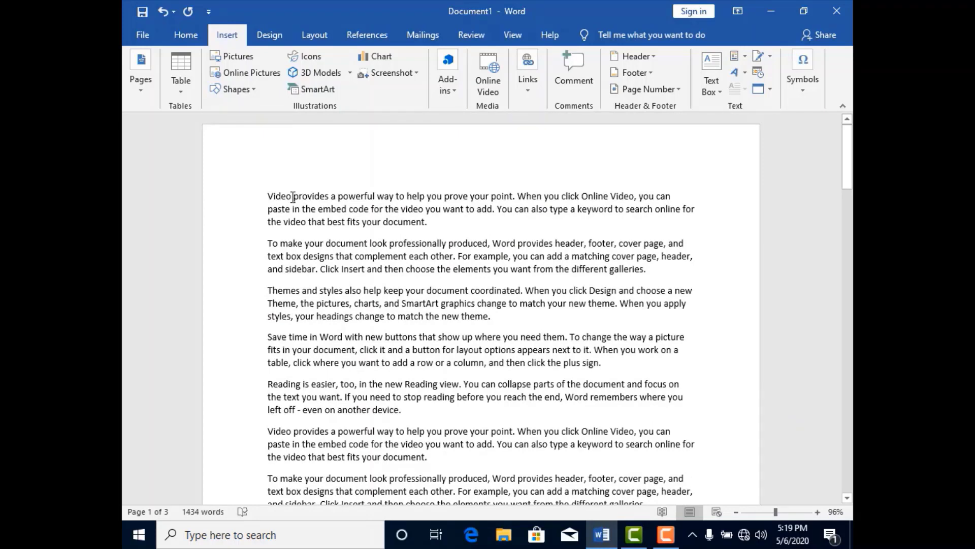
- Hyperlink the word "professionally" in the second paragraph to the Downloads folder inside Documents
drag(293, 197, 319, 196)
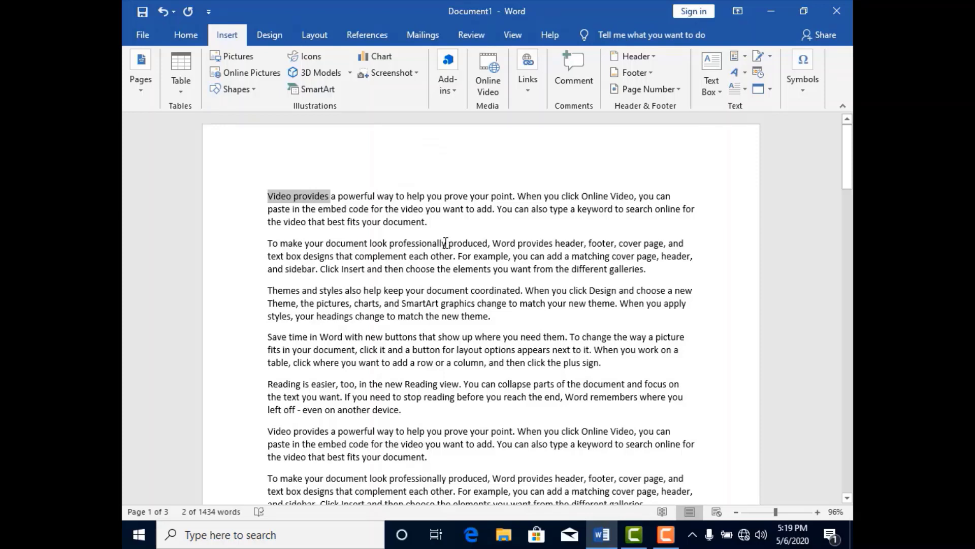
drag(446, 243, 390, 244)
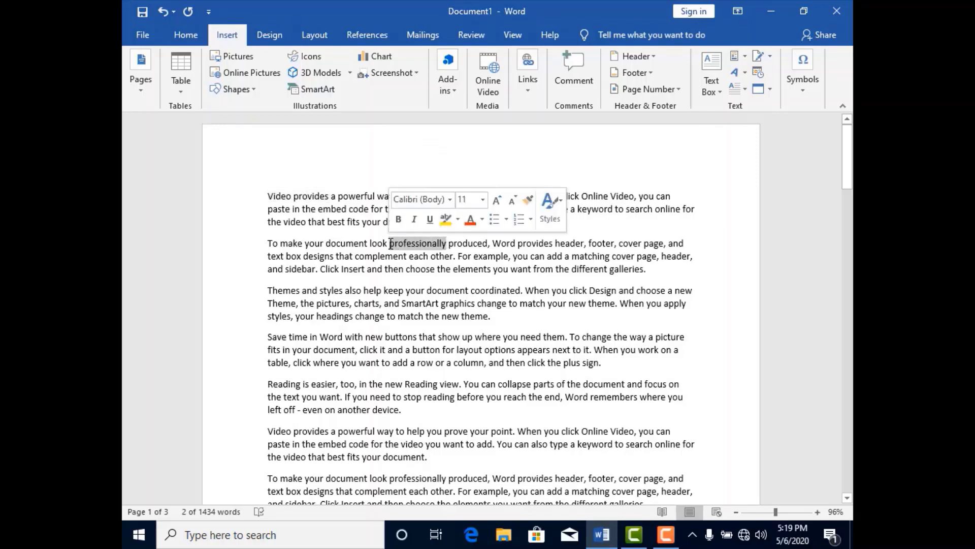
click(532, 93)
click(532, 140)
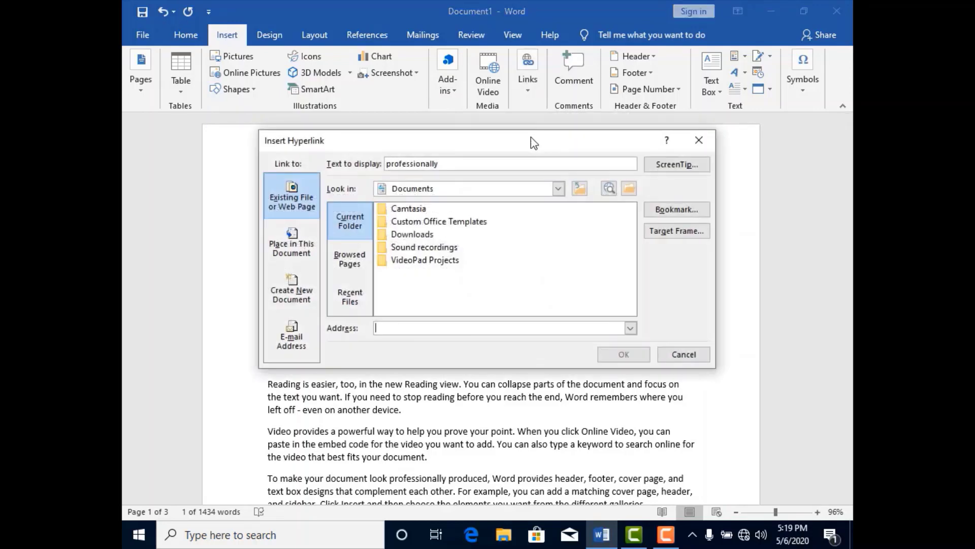
click(429, 236)
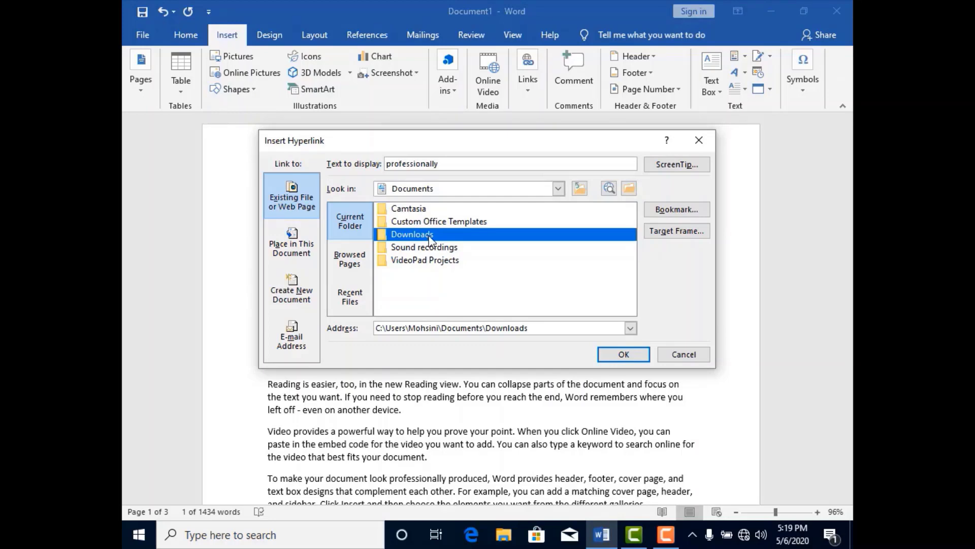
click(614, 353)
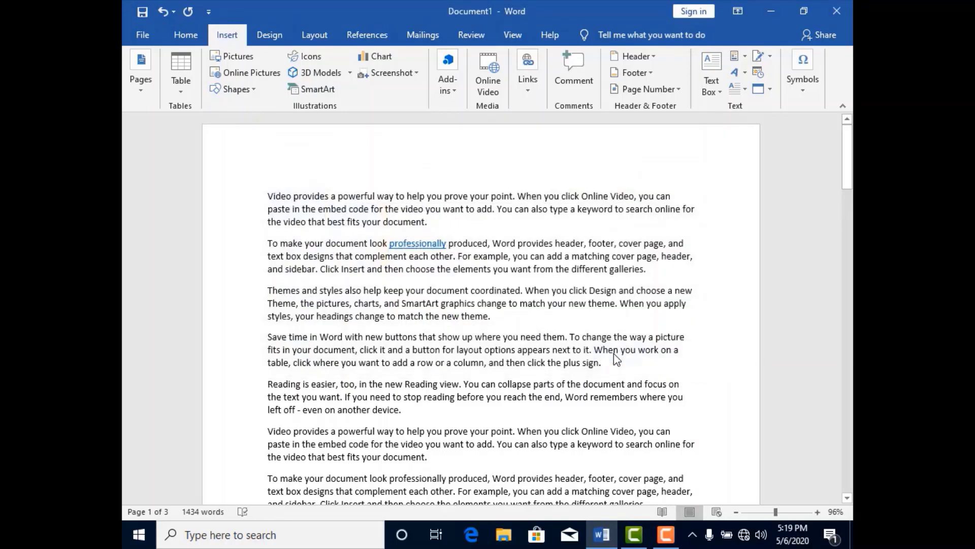
- Follow the "professionally" hyperlink, allow it to open the Downloads folder, and close the folder window
mouse_move(432, 246)
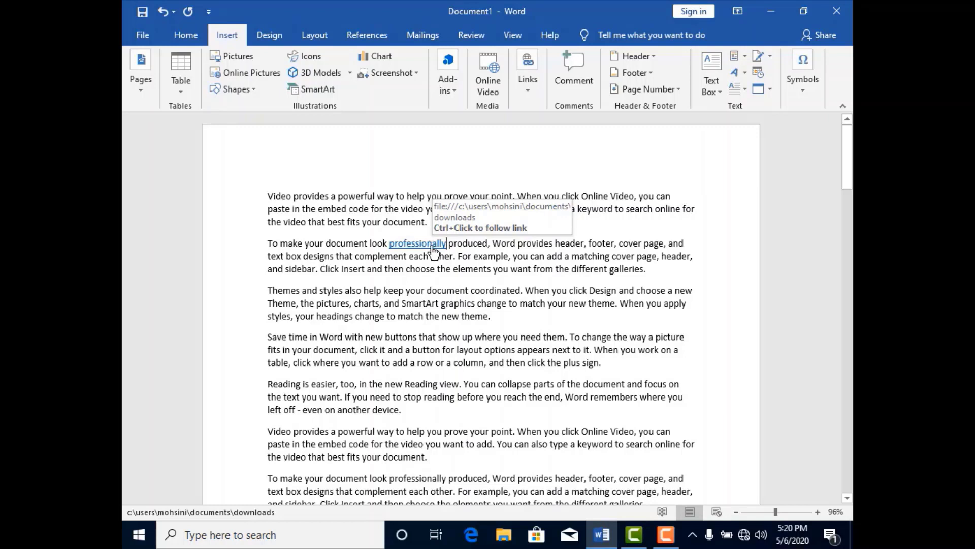
ctrl+click(433, 246)
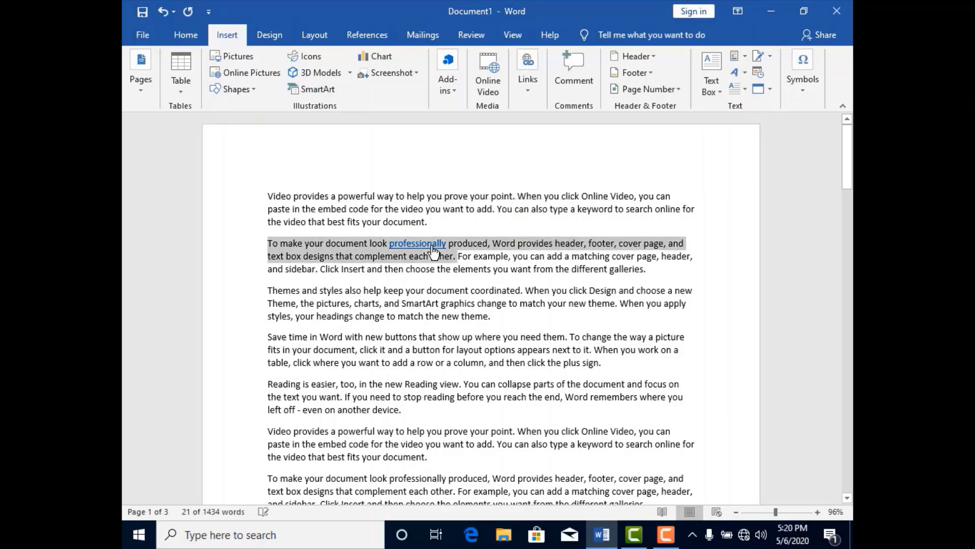
click(429, 247)
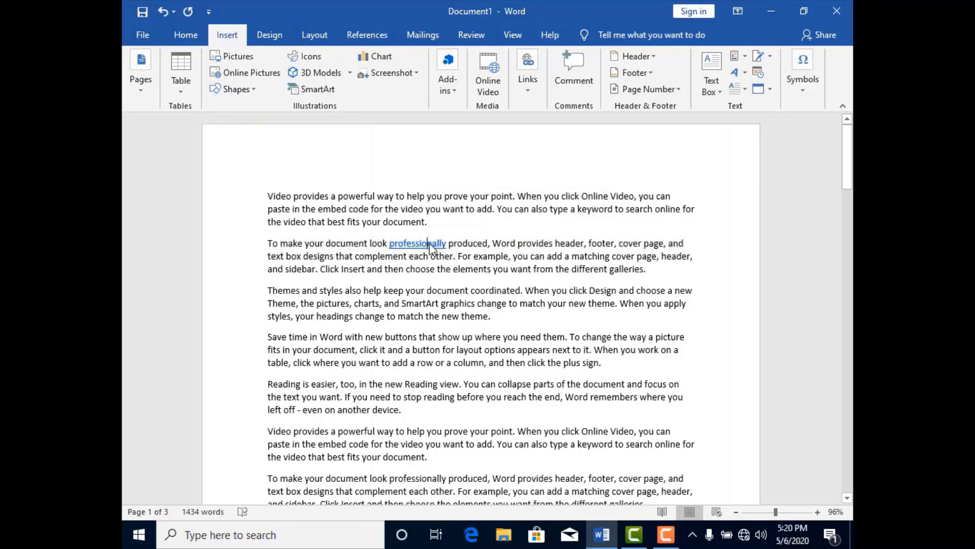
ctrl+click(417, 254)
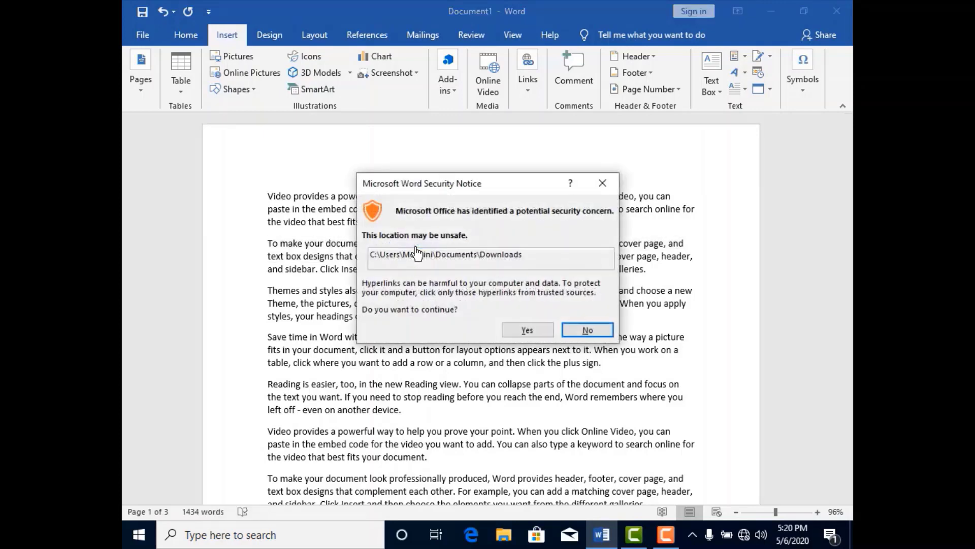
click(528, 330)
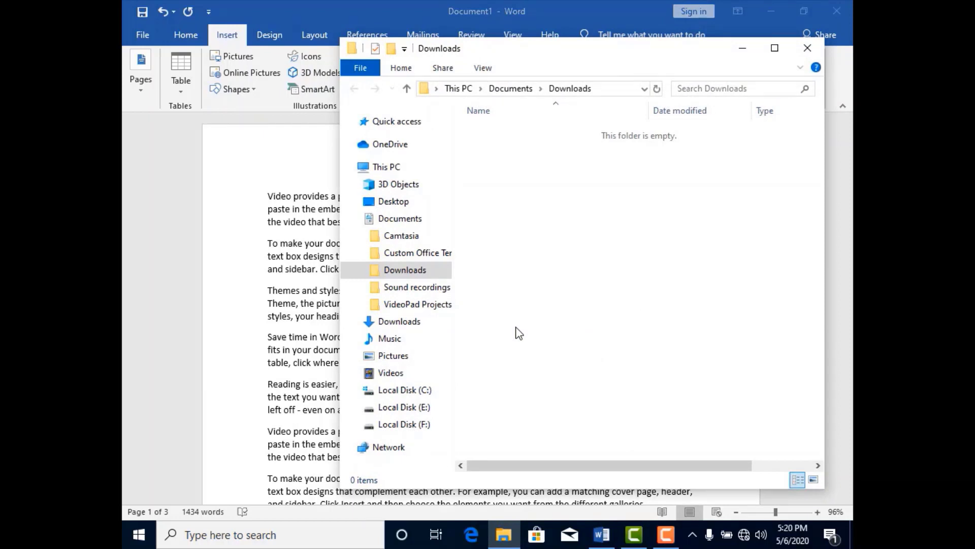
click(807, 49)
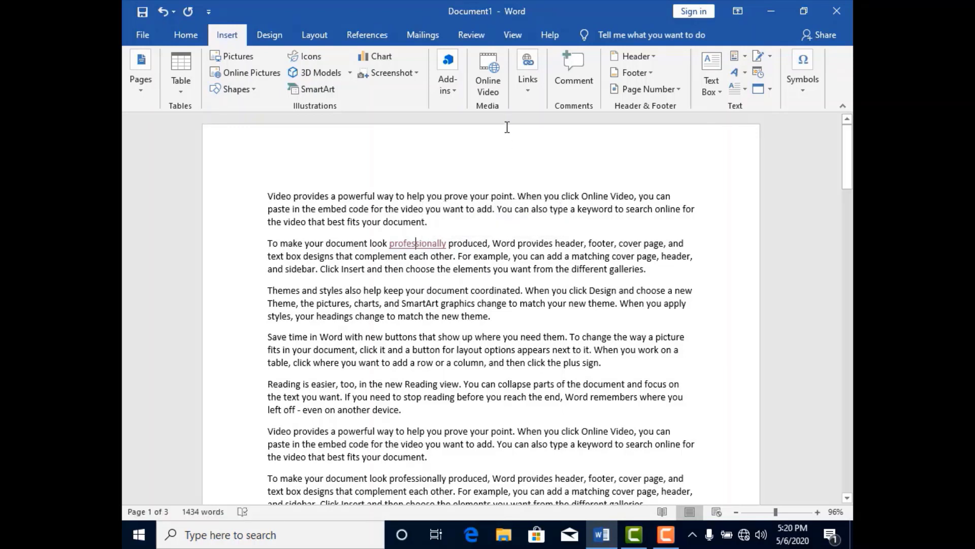
- Add a bookmark named Video at the cursor position within the linked word "professionally"
click(526, 98)
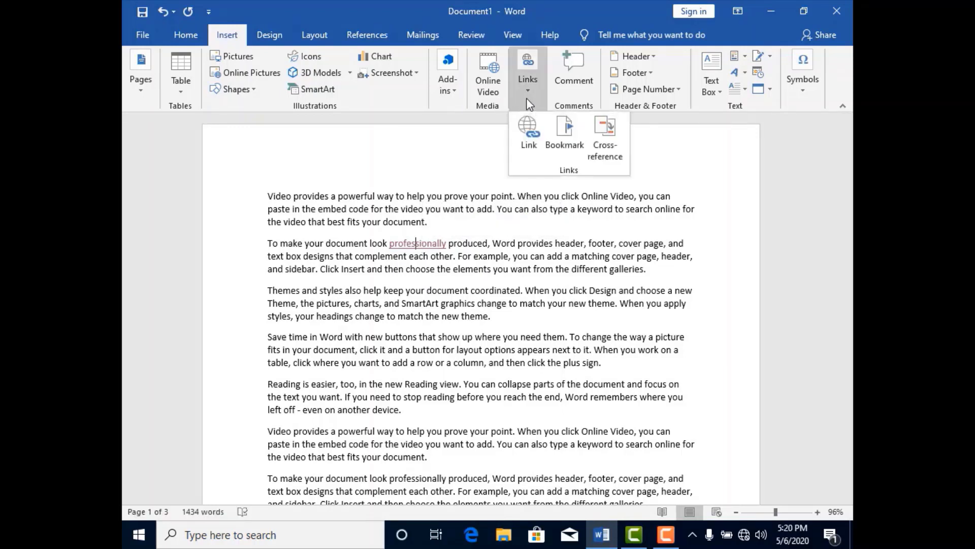
click(561, 135)
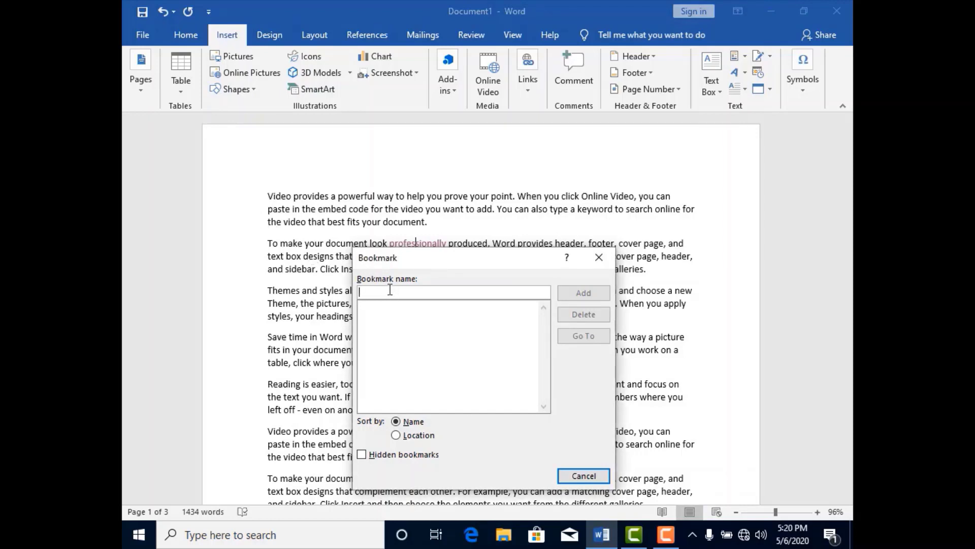
text(Video)
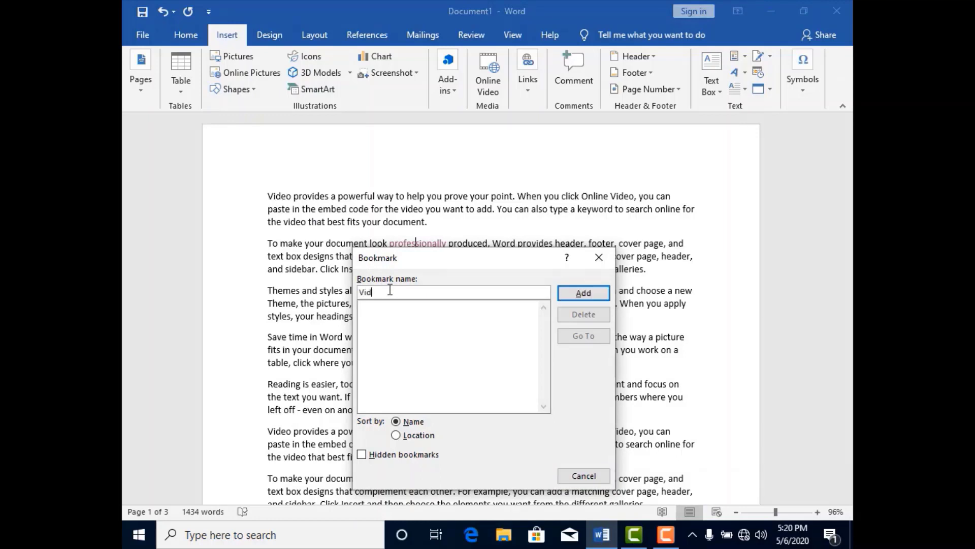
click(572, 296)
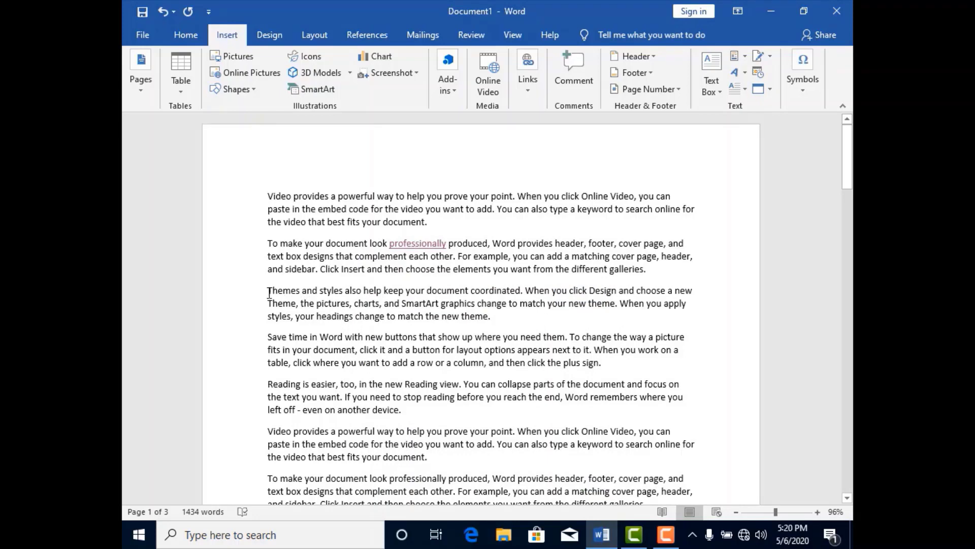
- Add a second bookmark named Themes at the current cursor position
click(530, 88)
click(568, 127)
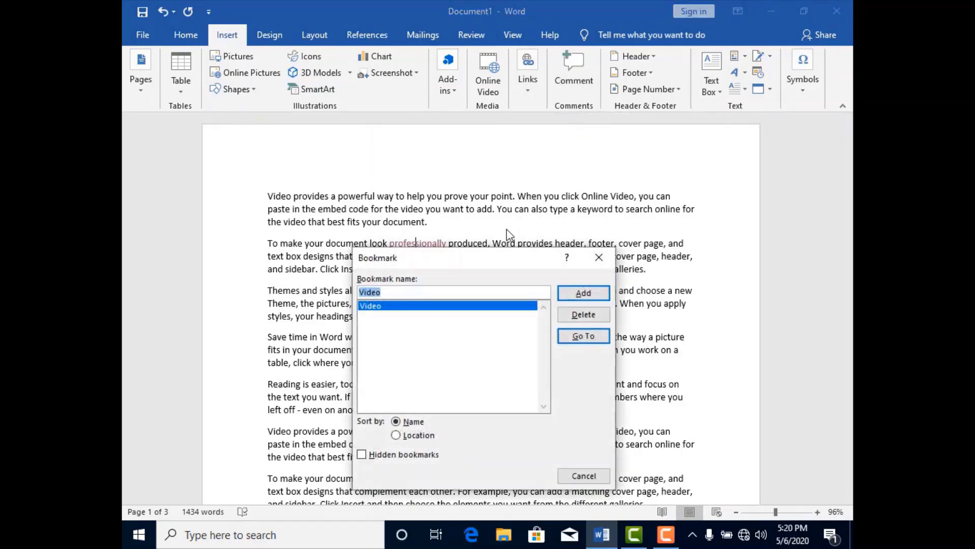
text(Themes)
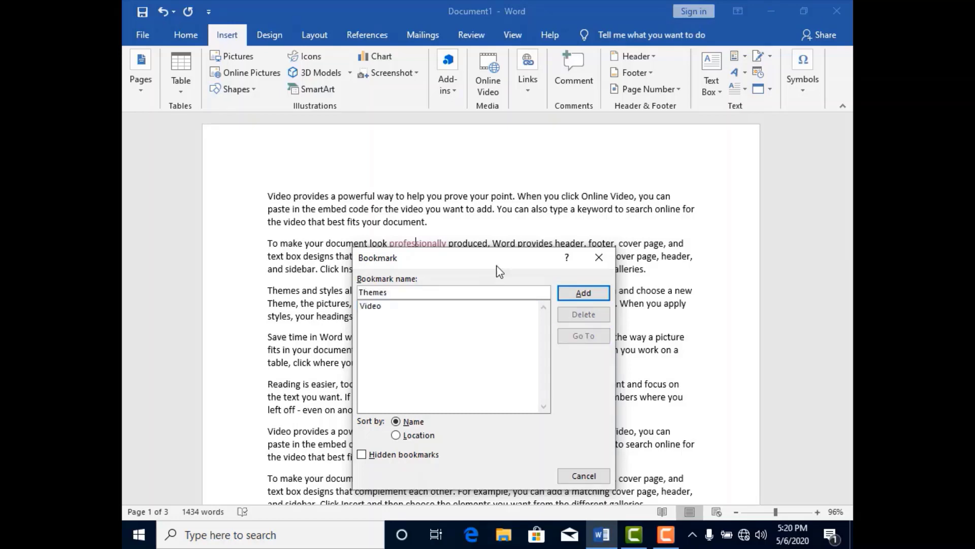
click(594, 296)
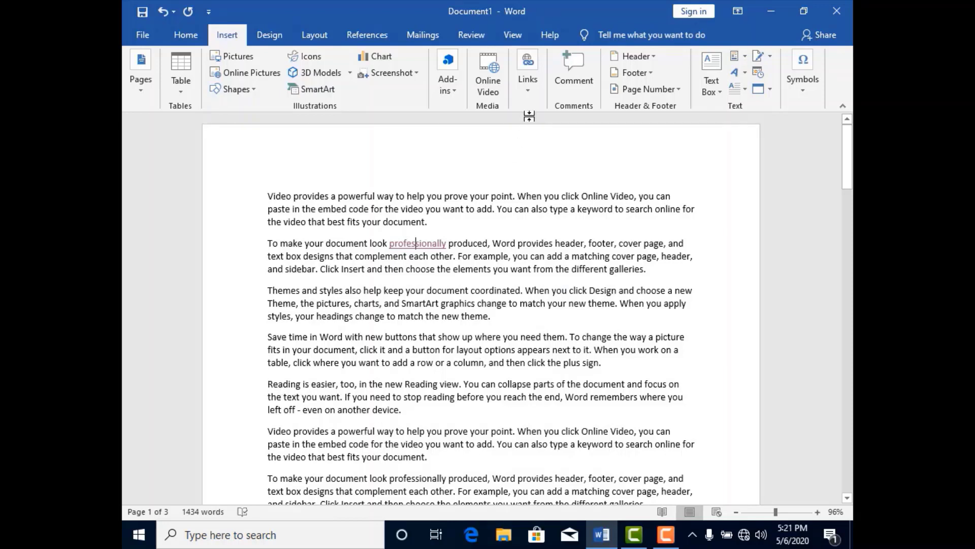
- Add a bookmark named Reading at the start of the fifth paragraph, "Reading is easier"
click(268, 385)
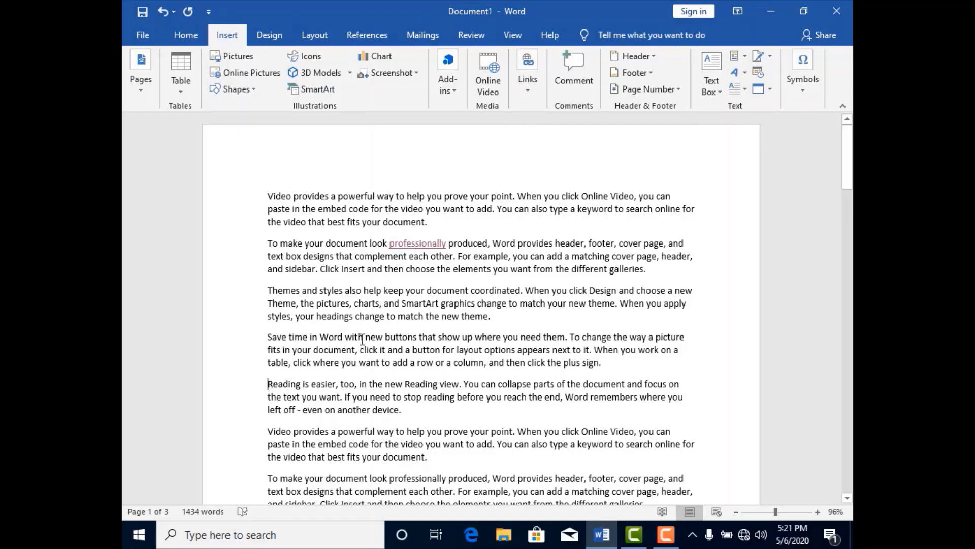
click(536, 97)
click(551, 132)
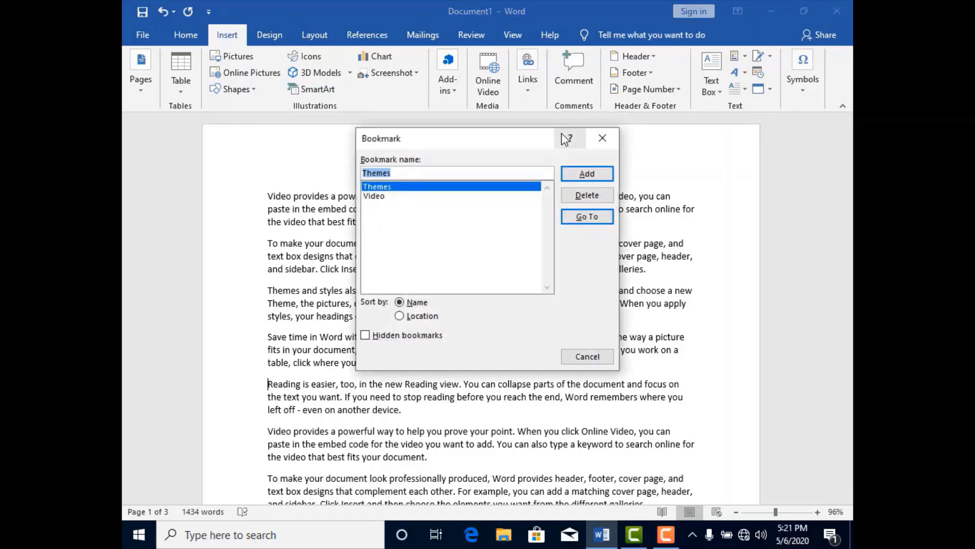
text(Reading)
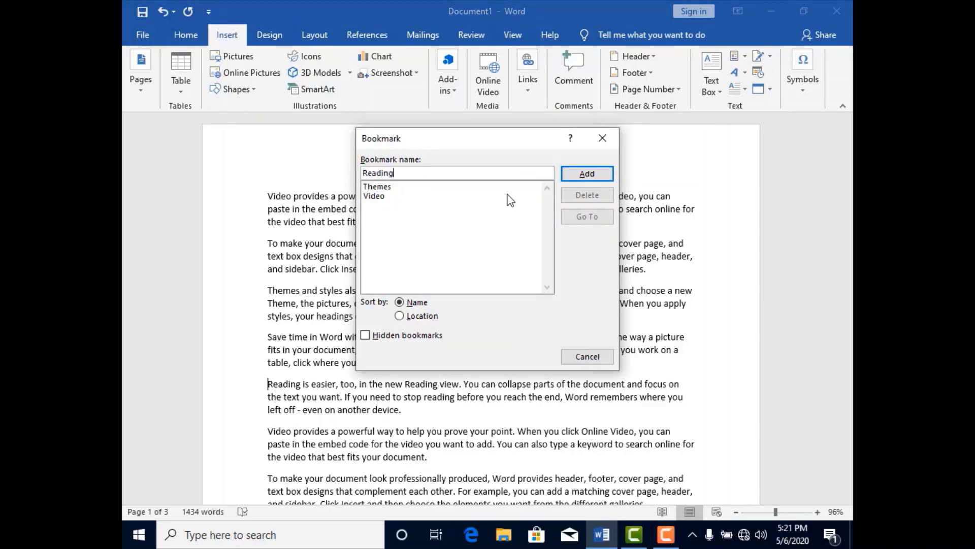
click(595, 174)
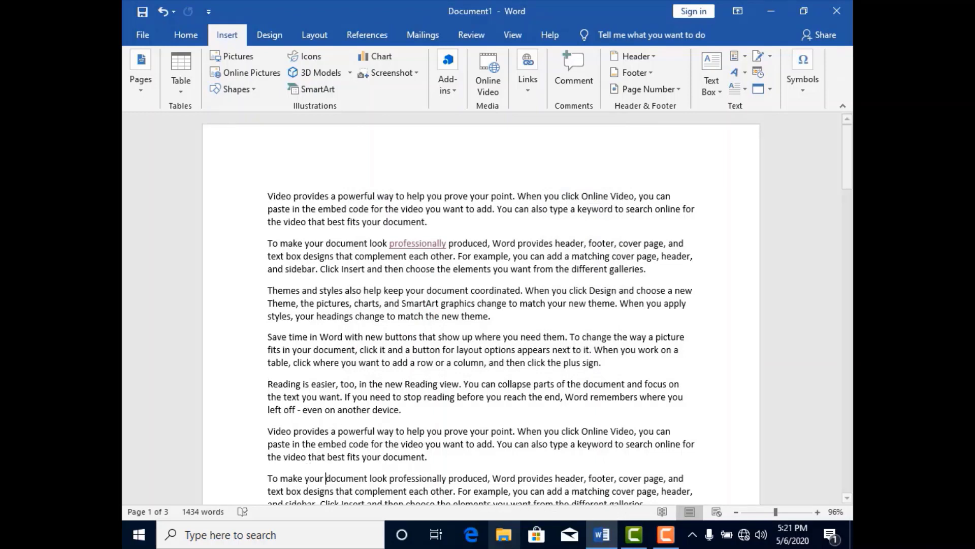
- Add a bookmark named document just before the word "document" in the seventh paragraph
click(529, 90)
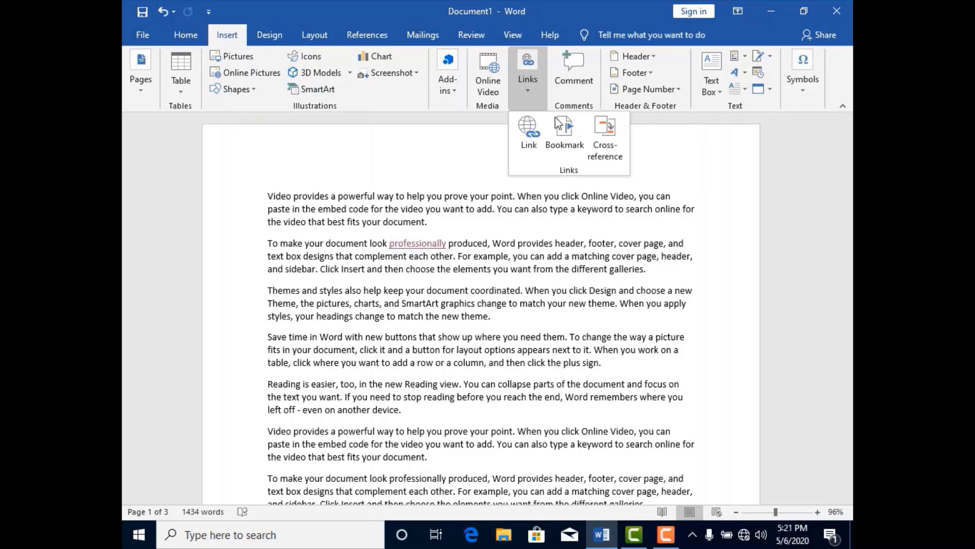
click(568, 138)
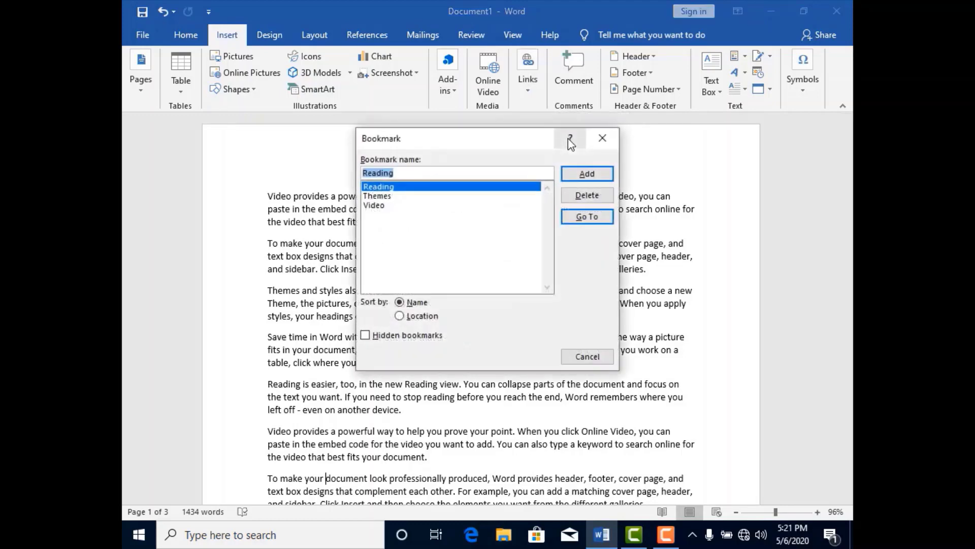
text(document)
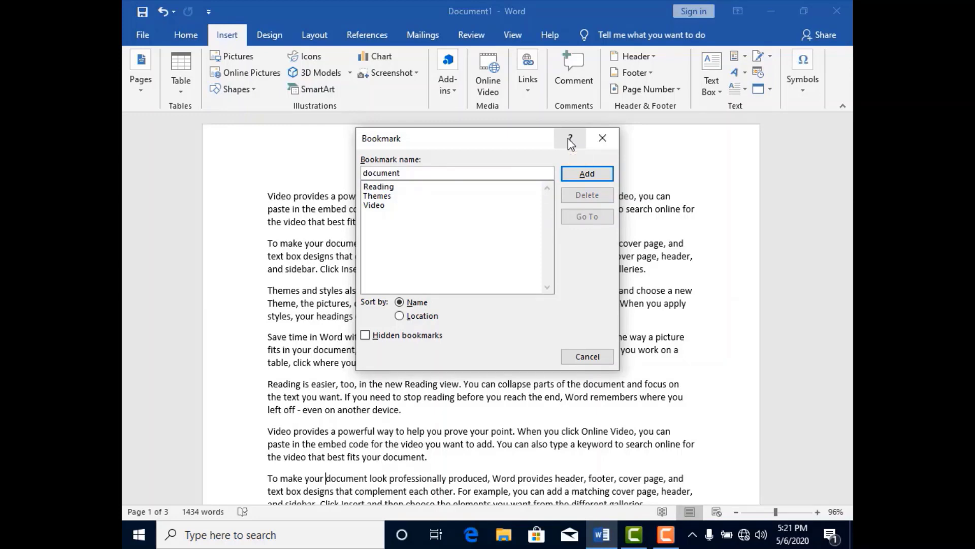
click(607, 173)
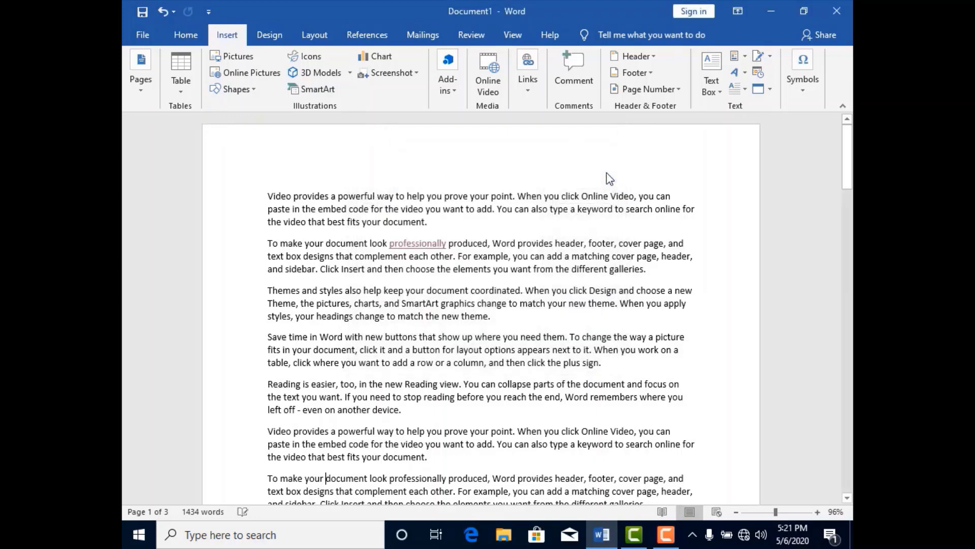
- Go to the Reading, Themes and Video bookmarks one after another, and close the bookmark list
click(530, 94)
click(565, 137)
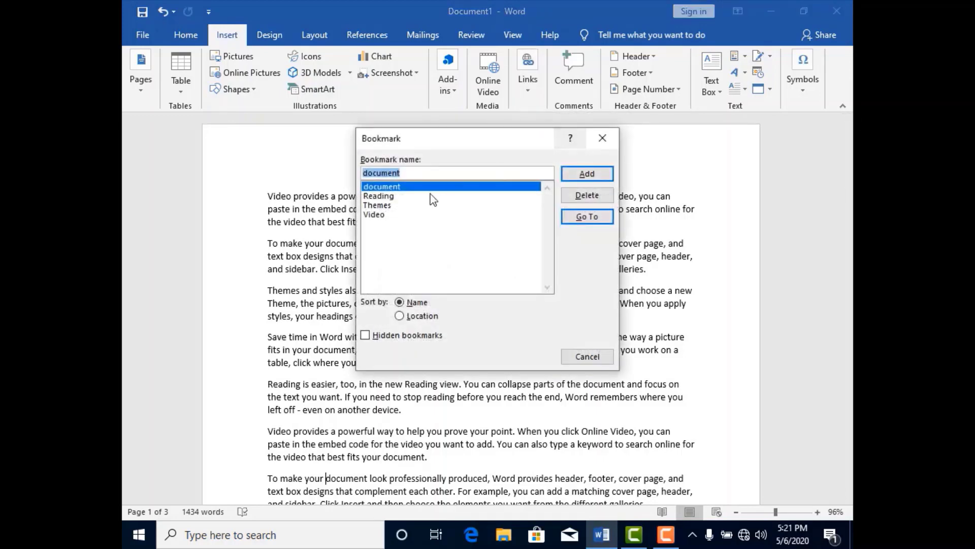
click(401, 198)
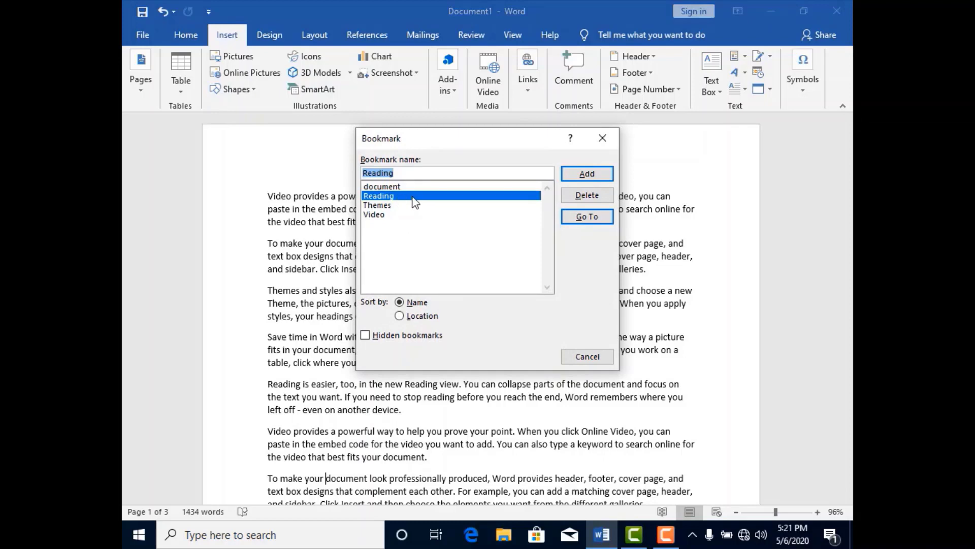
click(577, 222)
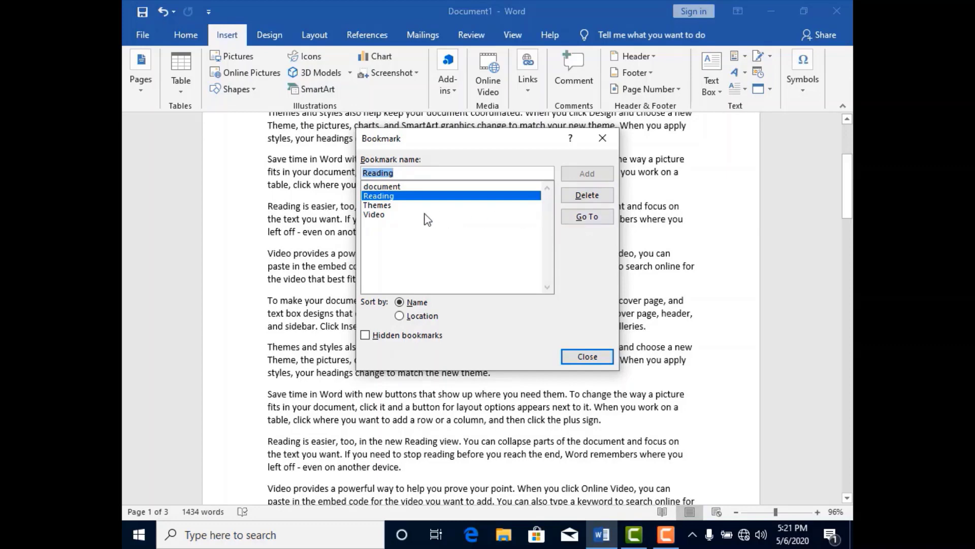
click(394, 204)
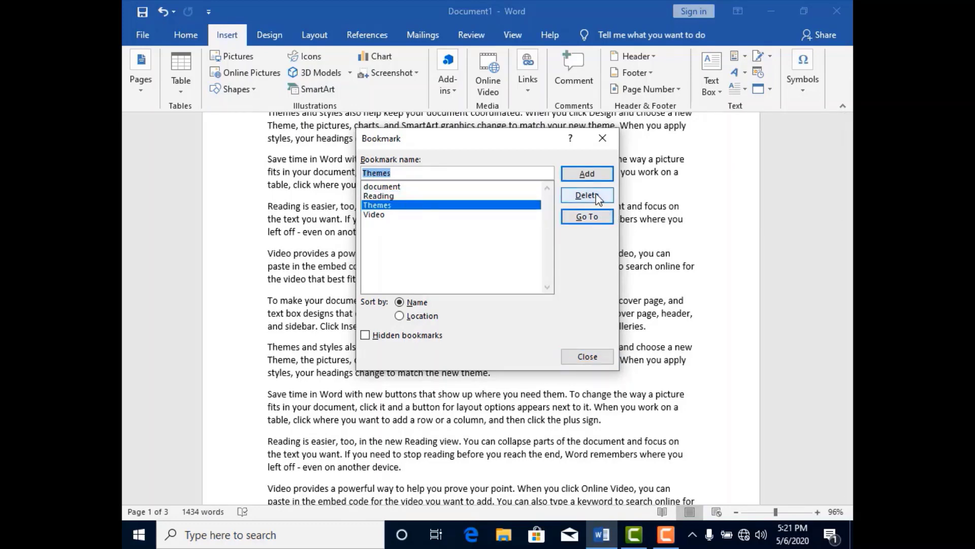
click(594, 217)
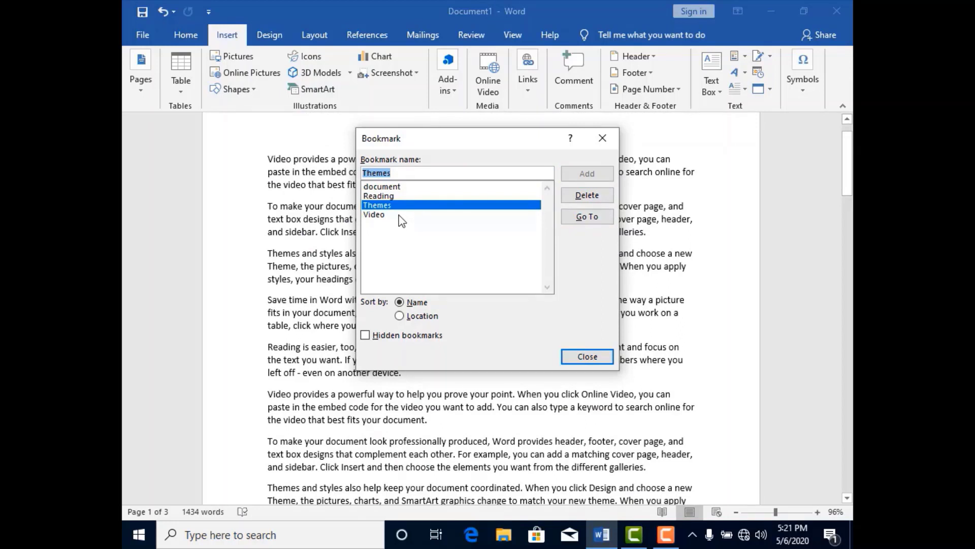
click(399, 214)
click(578, 218)
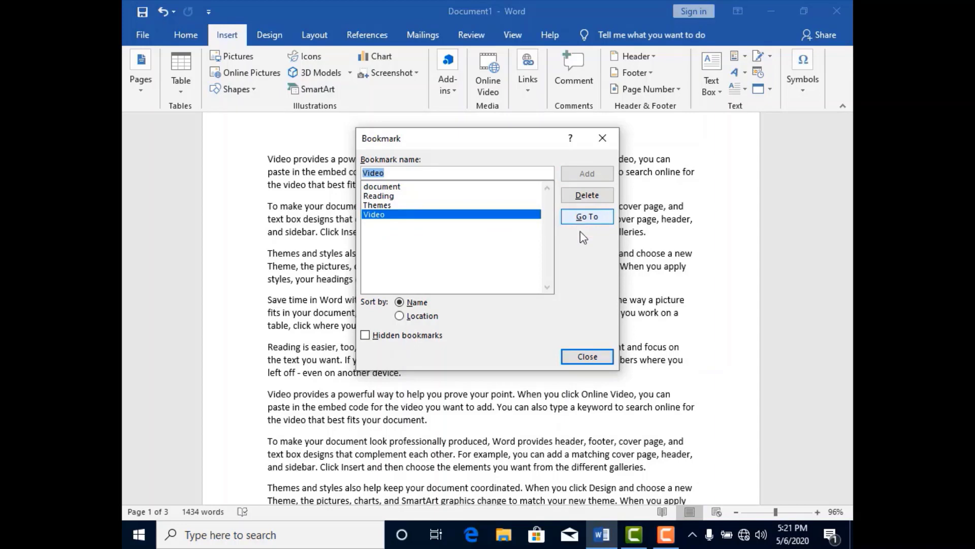
click(587, 356)
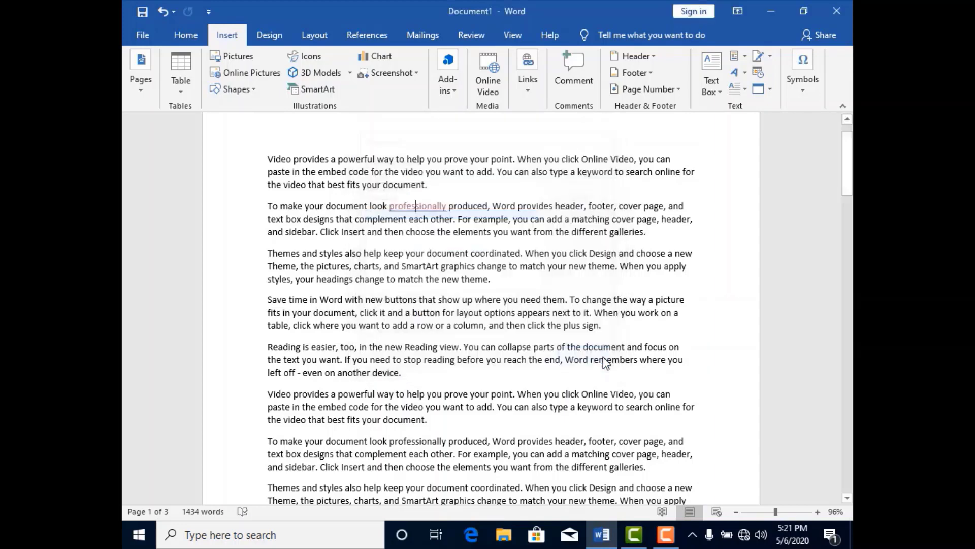
- Review the Cross-reference link option without inserting one, and go to the start of page 2
click(527, 87)
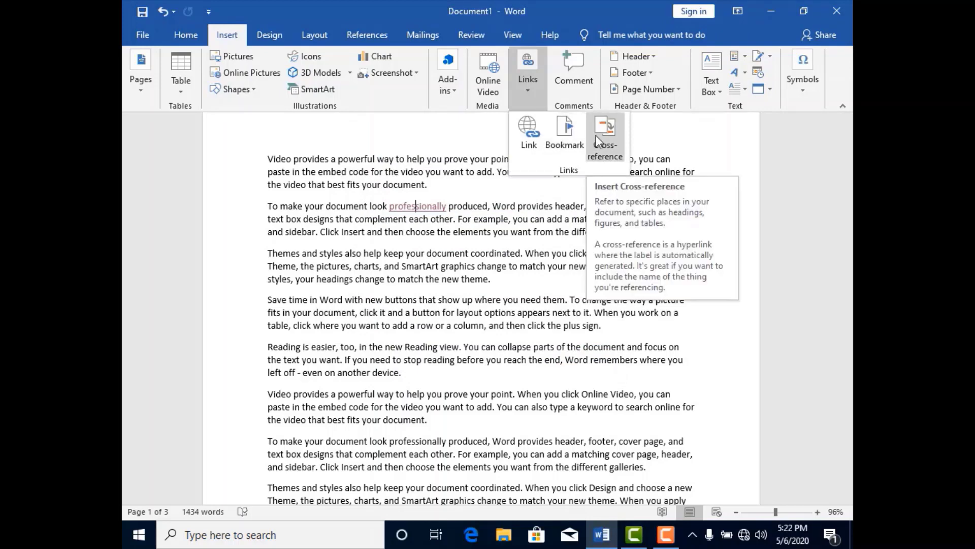
click(765, 196)
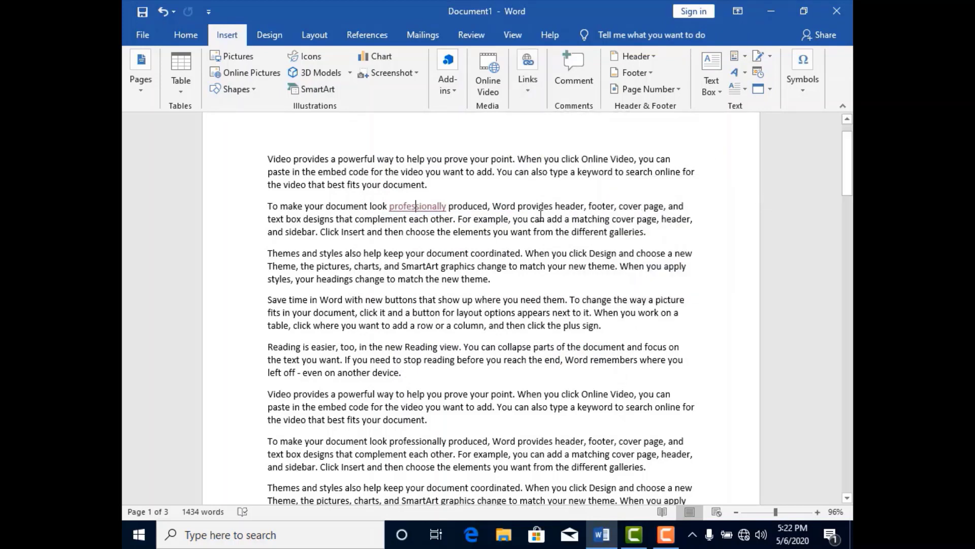
drag(847, 162, 850, 271)
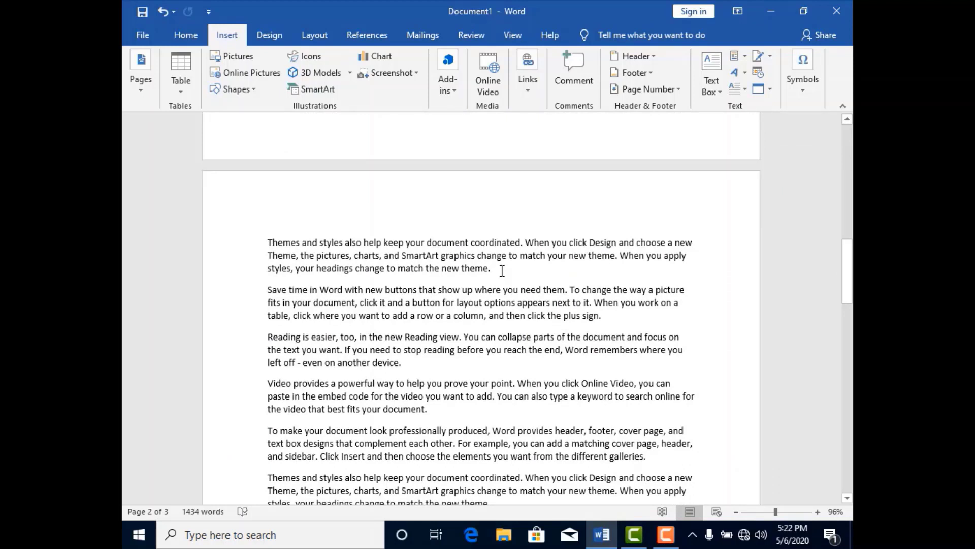
- Add the lines Video, Audio and Photos on page 2, one below each of its first three paragraphs
click(502, 271)
key(Return)
text(V)
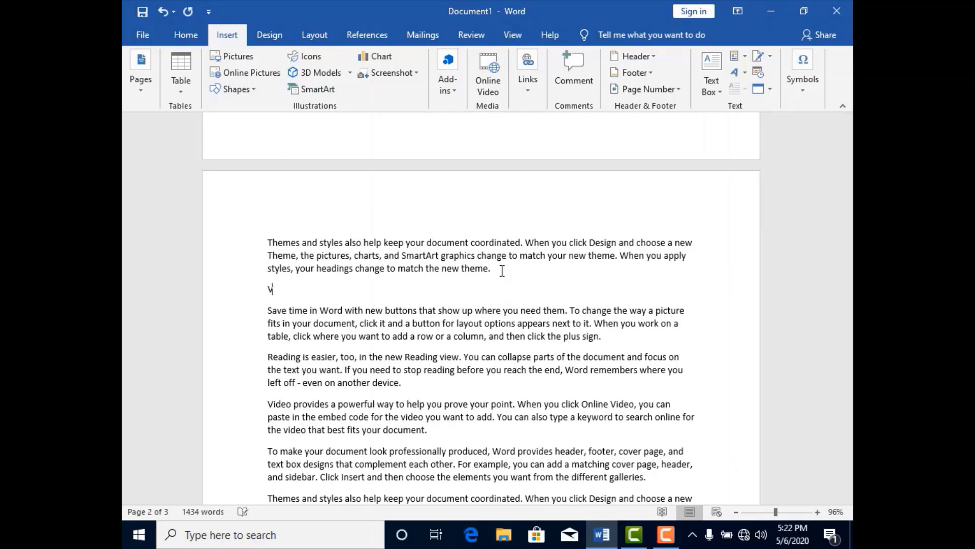
text(ideo)
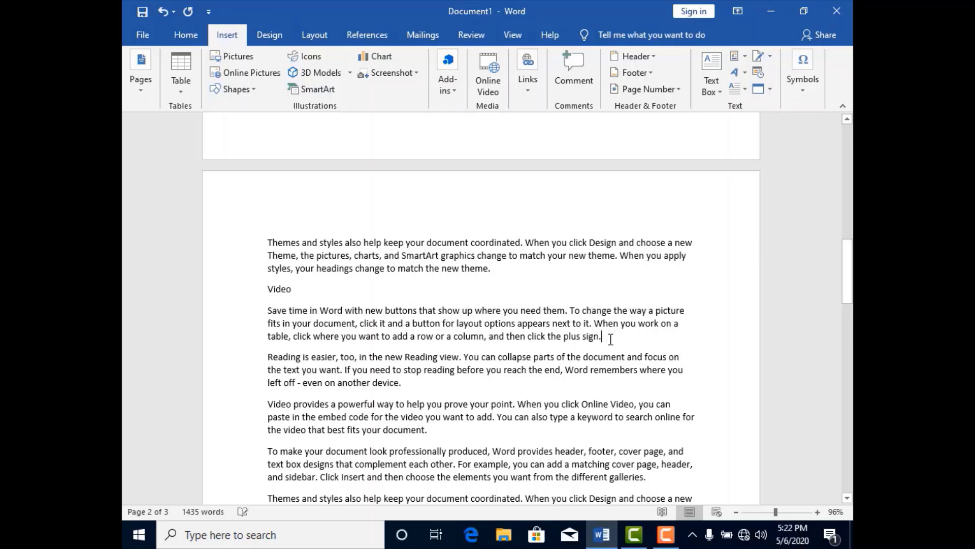
key(Return)
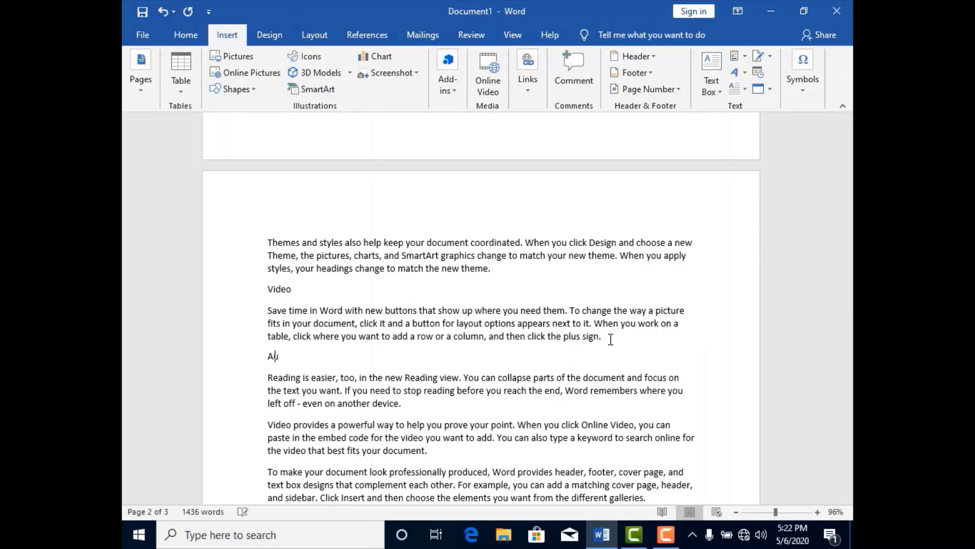
text(Audio)
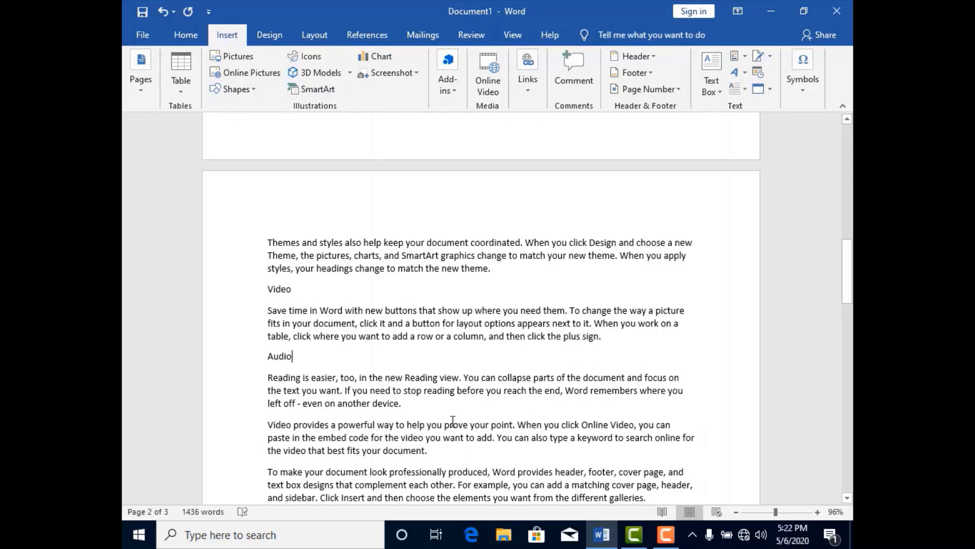
key(Return)
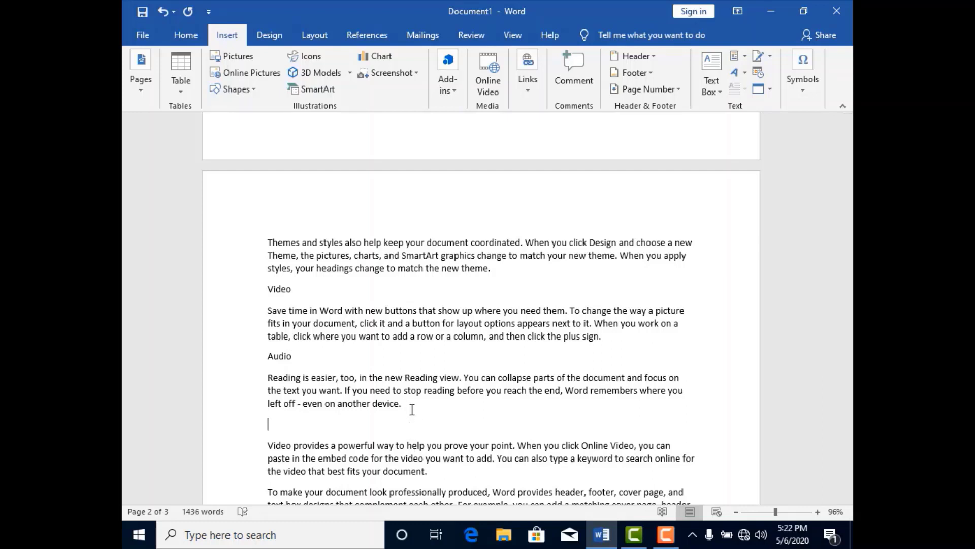
text(Photos)
- Apply the Heading 1 style to the lines Video, Audio and Photos on page 2
click(295, 289)
double_click(283, 289)
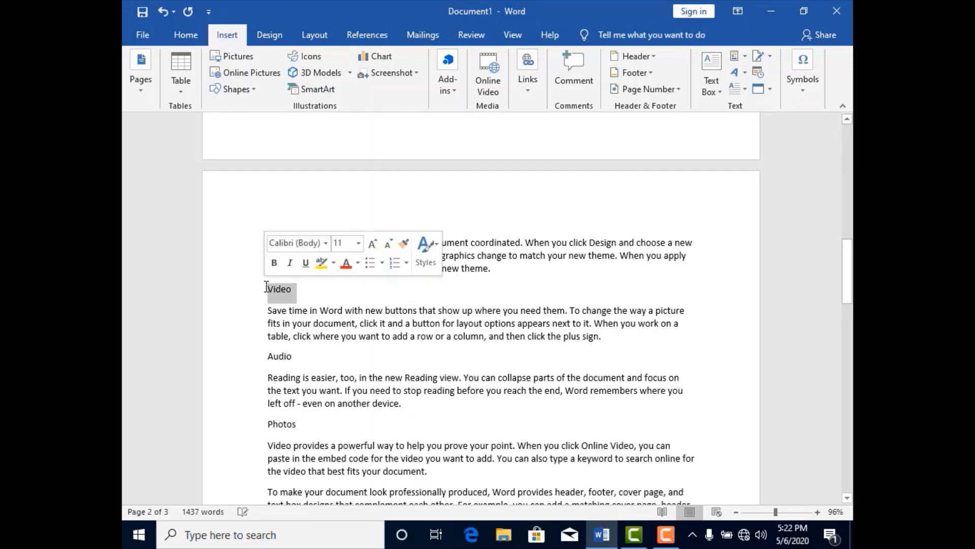
click(185, 34)
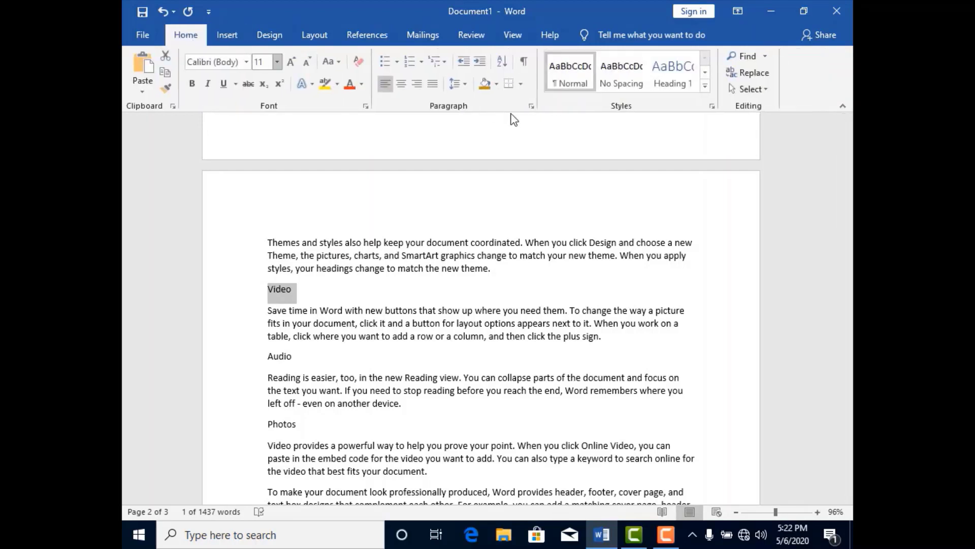
click(669, 81)
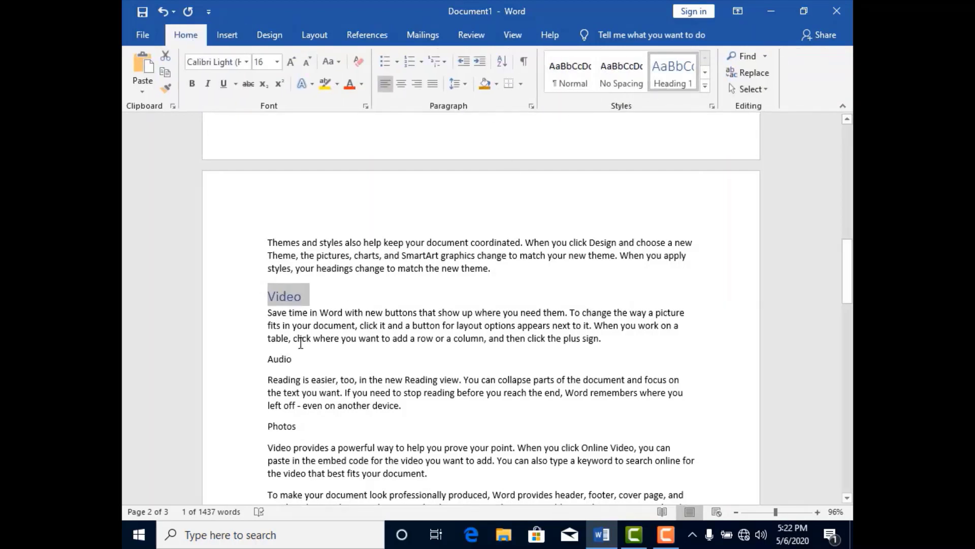
double_click(293, 358)
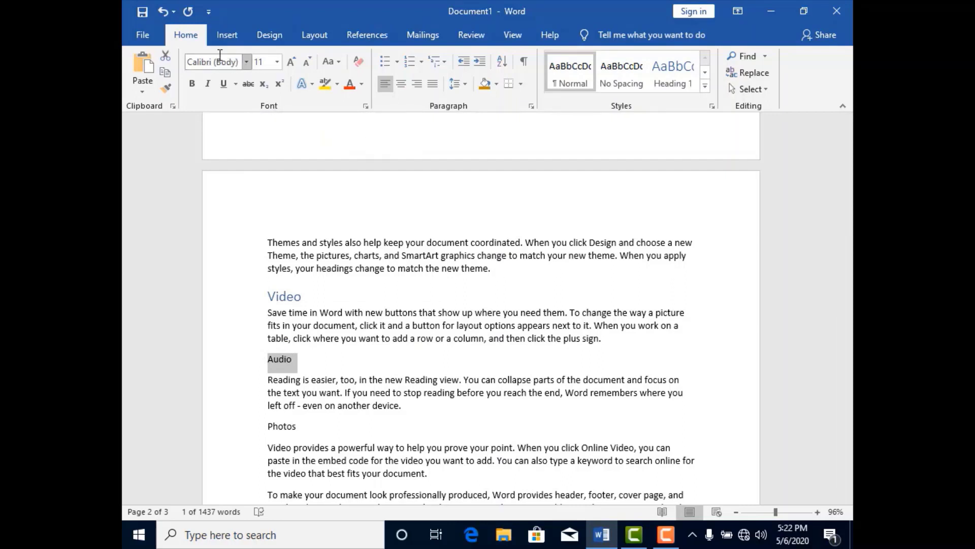
click(673, 73)
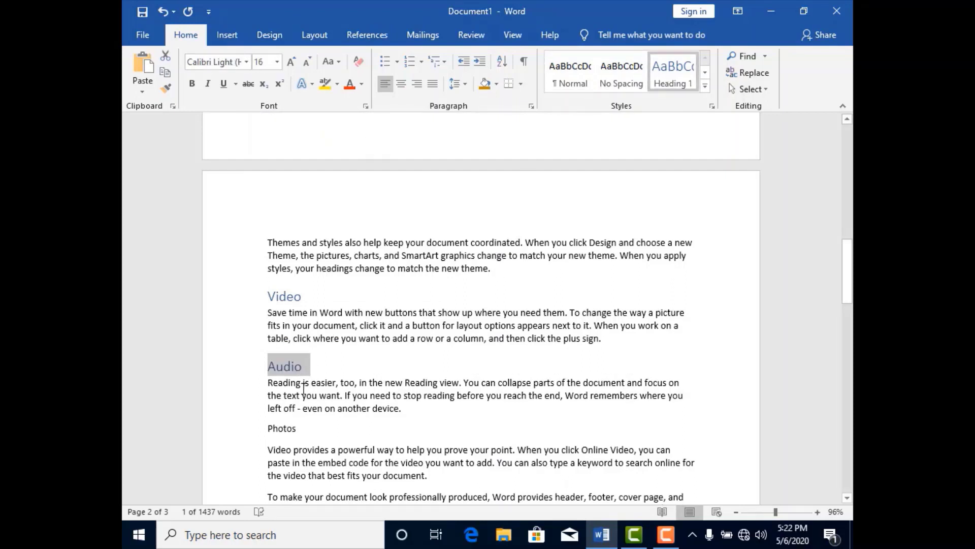
double_click(296, 430)
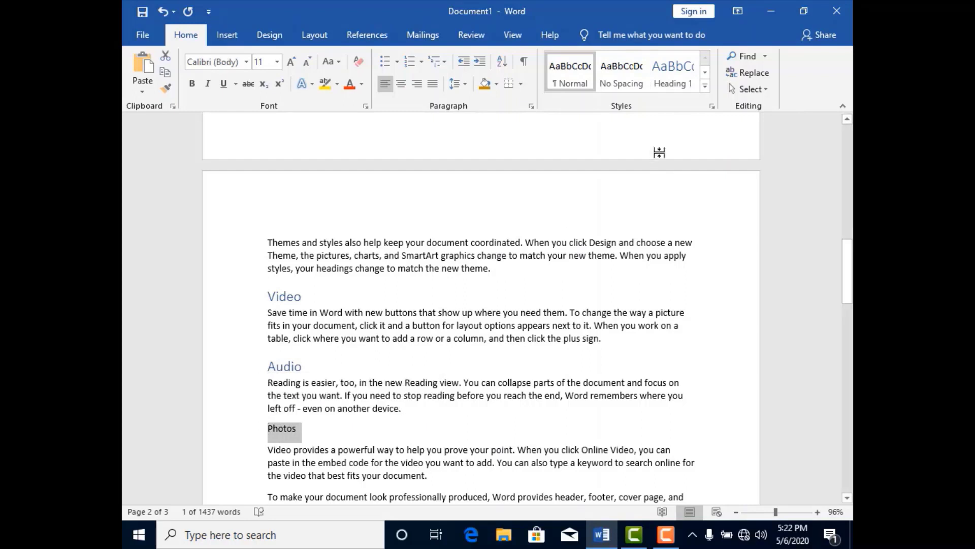
click(680, 81)
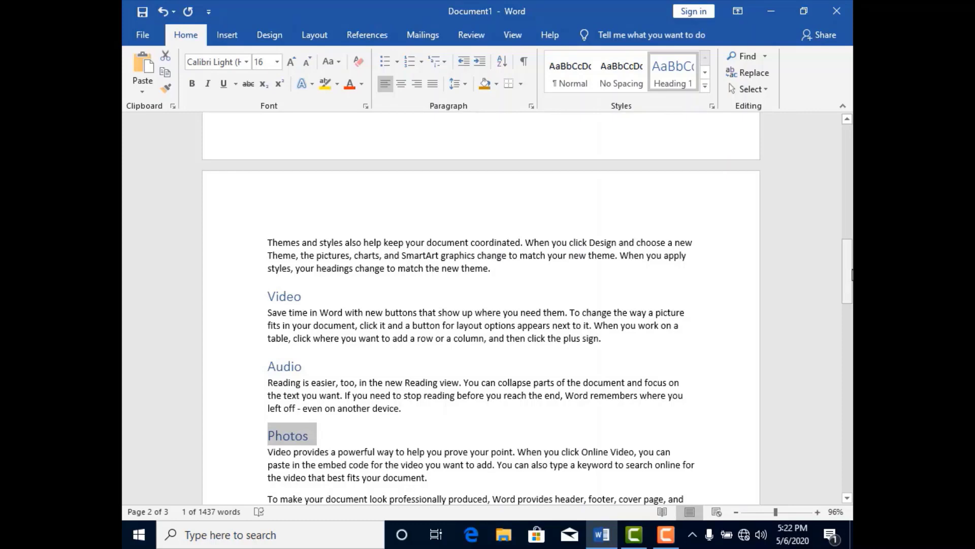
- Insert a hyperlinked cross-reference to the Video heading's page number after "match the new theme." in page 1's last "Themes and styles" paragraph
drag(852, 274, 853, 204)
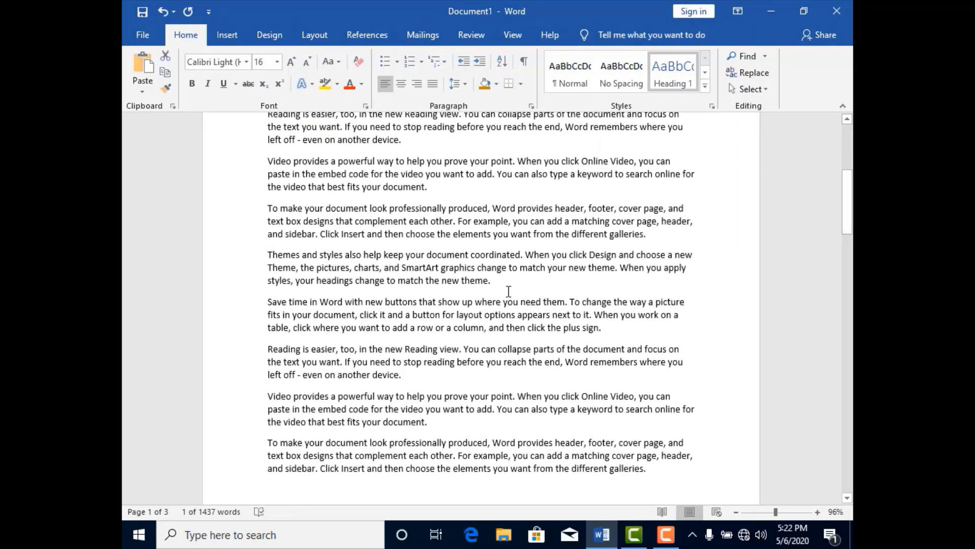
click(495, 282)
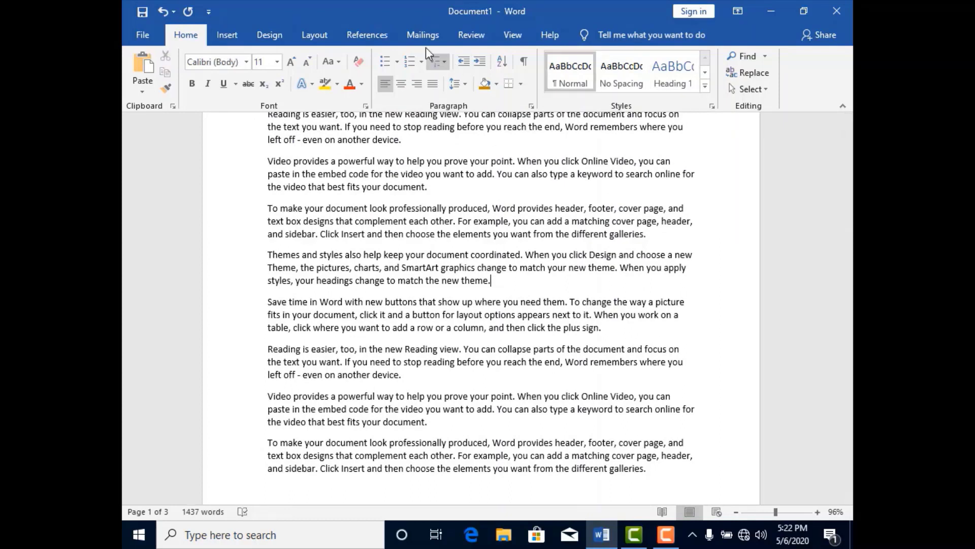
click(227, 34)
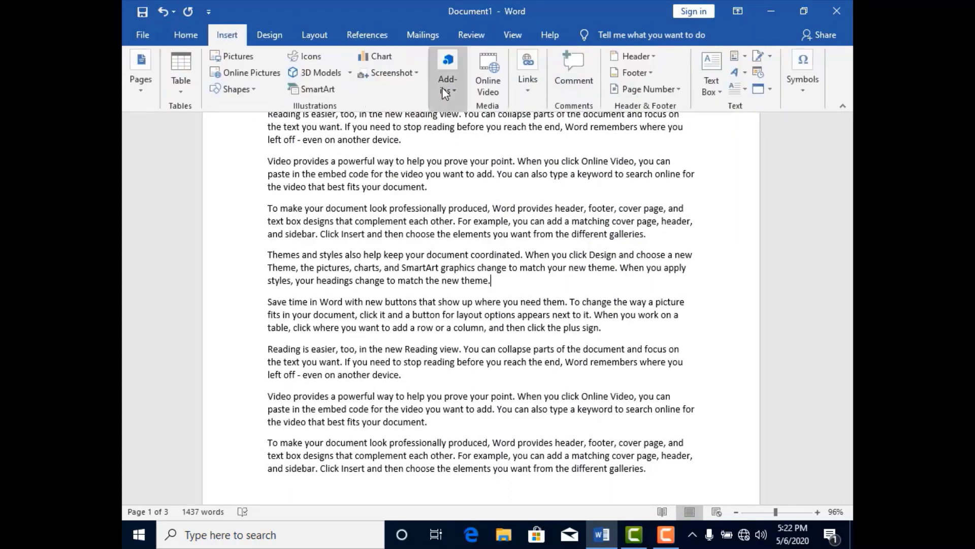
click(529, 62)
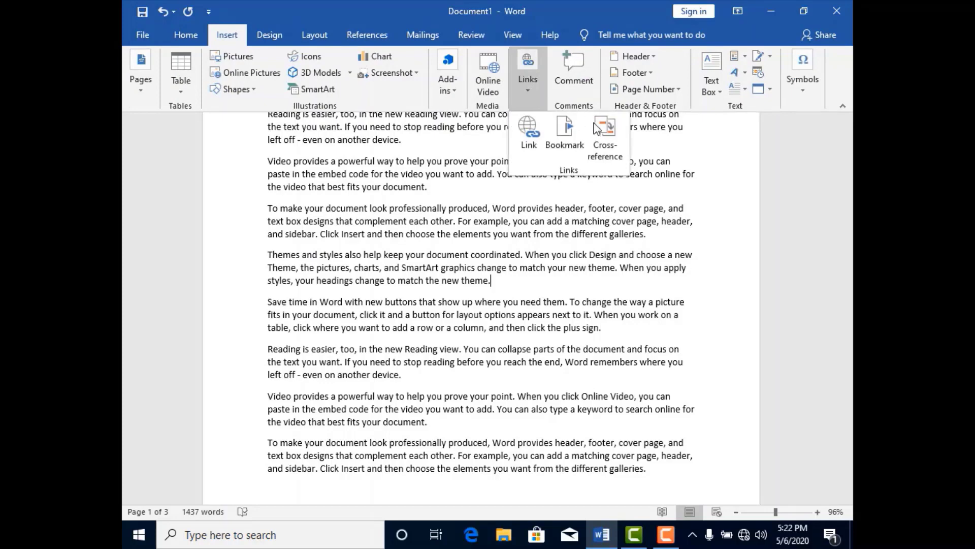
click(611, 149)
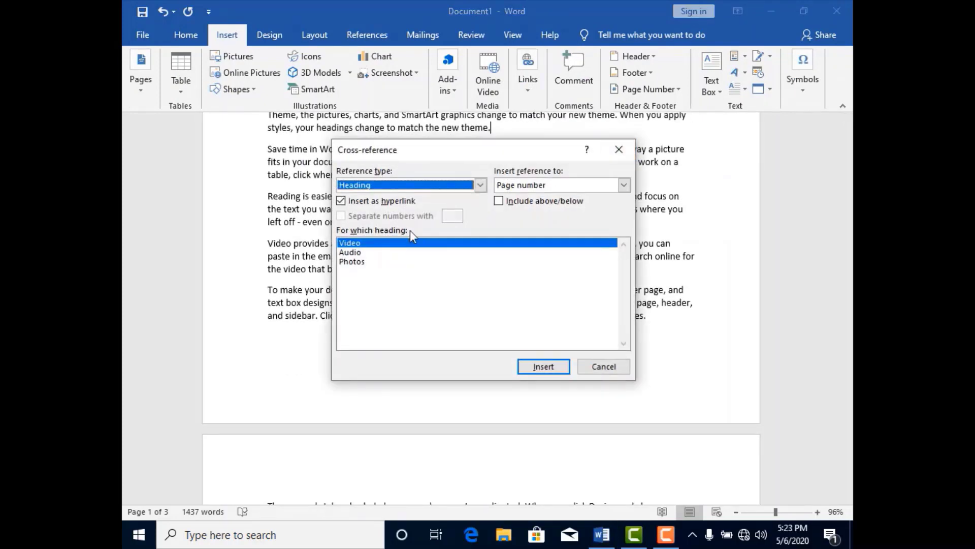
click(480, 186)
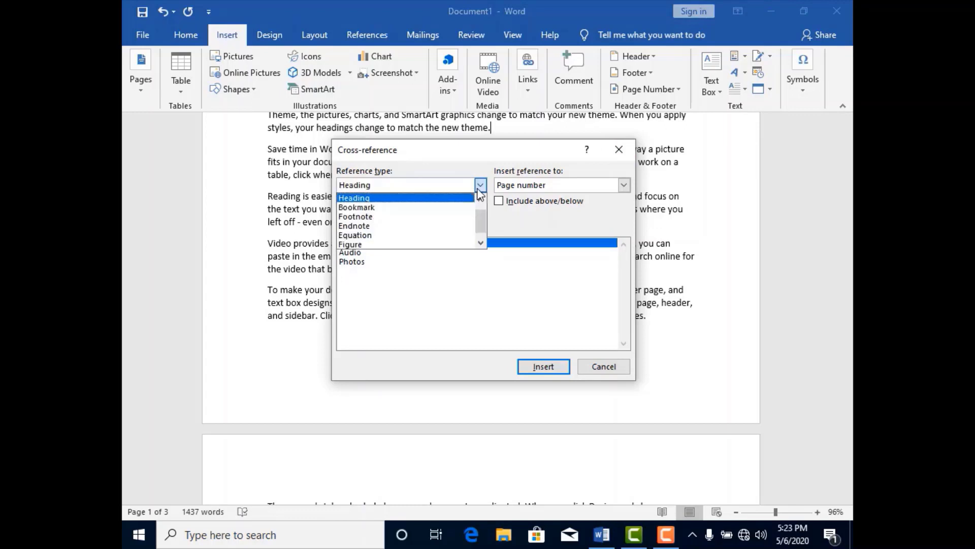
click(431, 200)
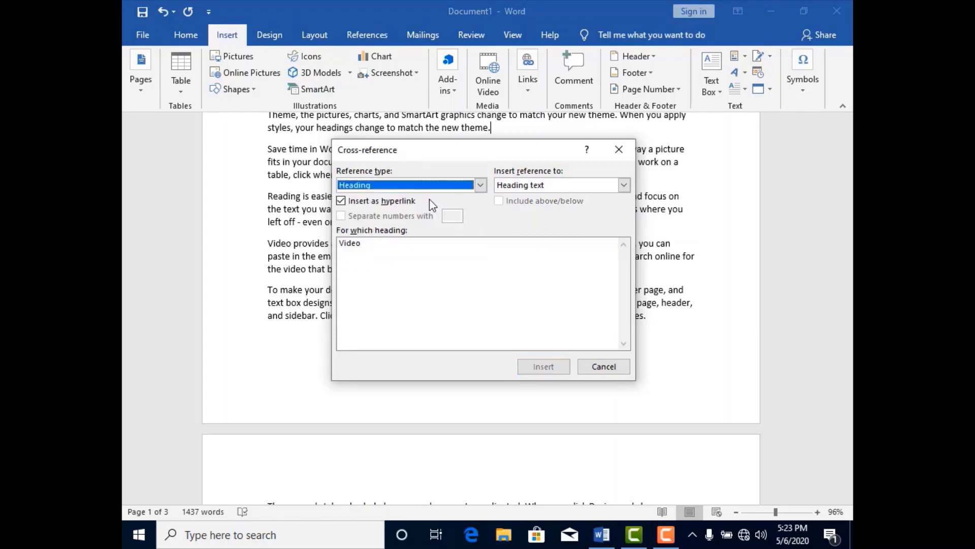
click(624, 186)
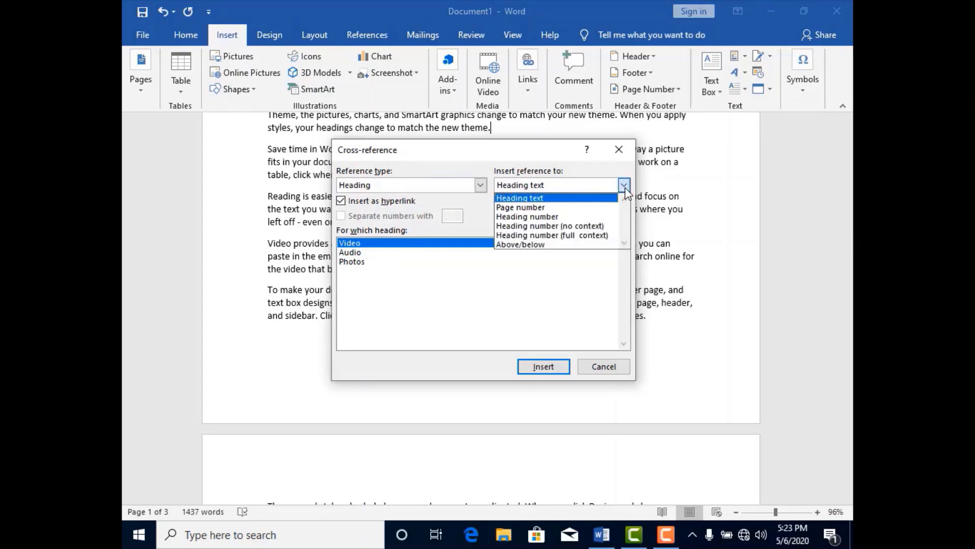
click(568, 208)
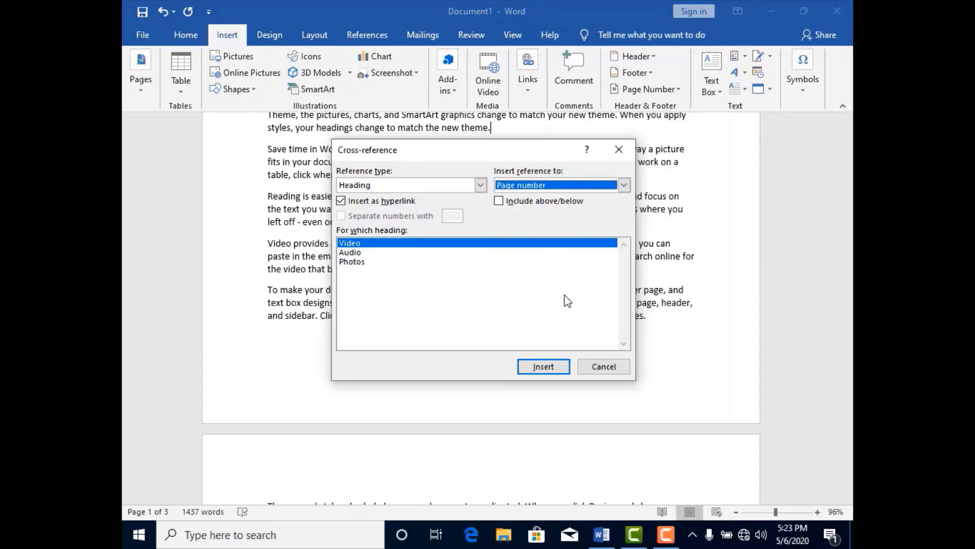
click(556, 368)
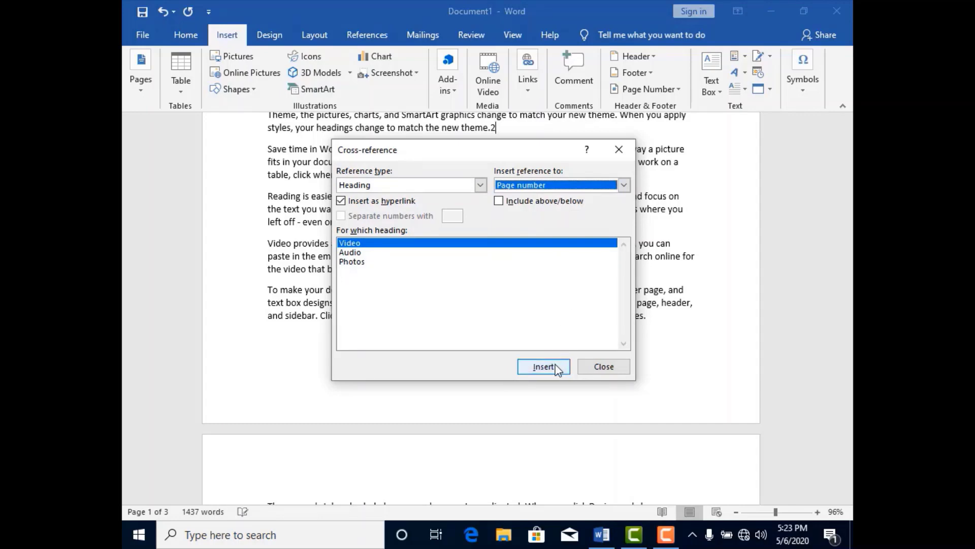
click(598, 367)
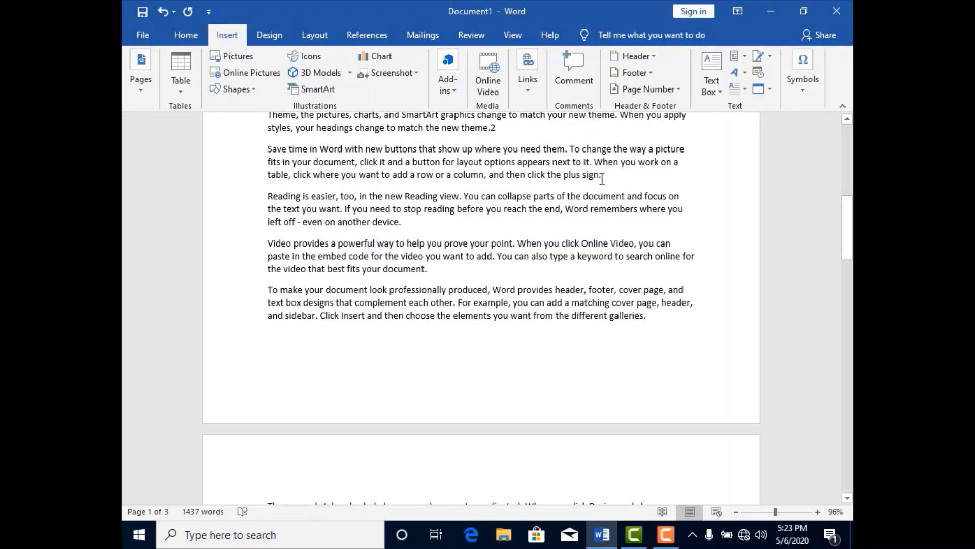
- Insert a hyperlinked cross-reference to the Audio heading's page number at the end of the next paragraph, "Save time in Word"
click(528, 82)
click(606, 136)
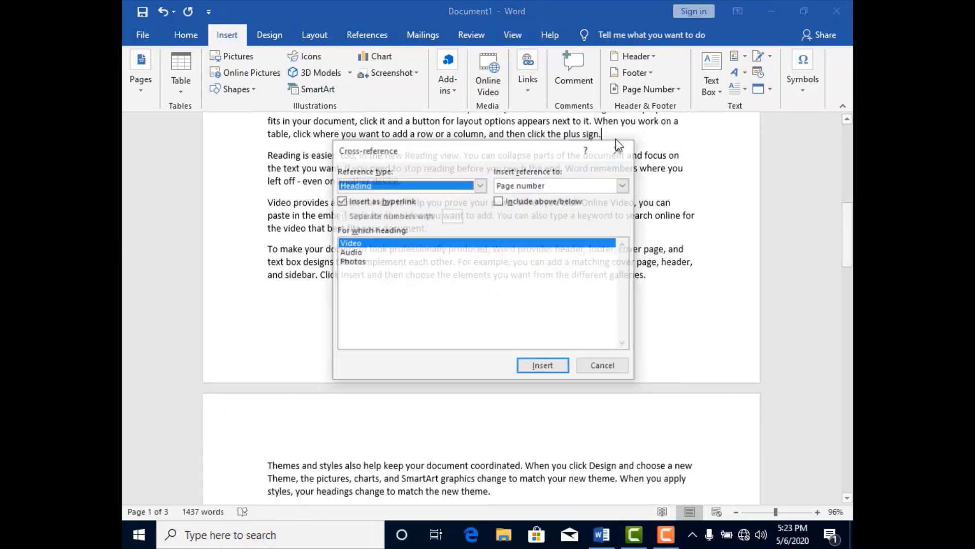
click(381, 252)
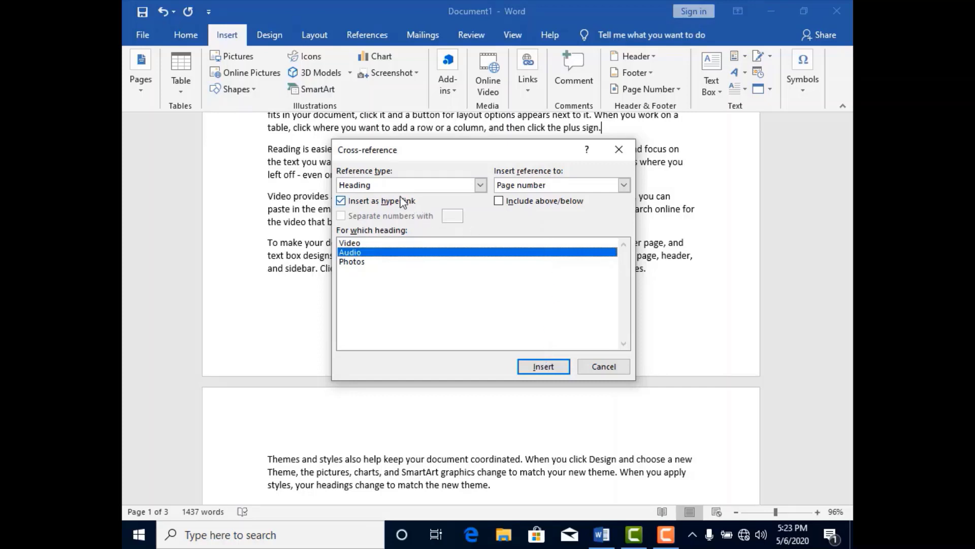
click(480, 185)
click(480, 184)
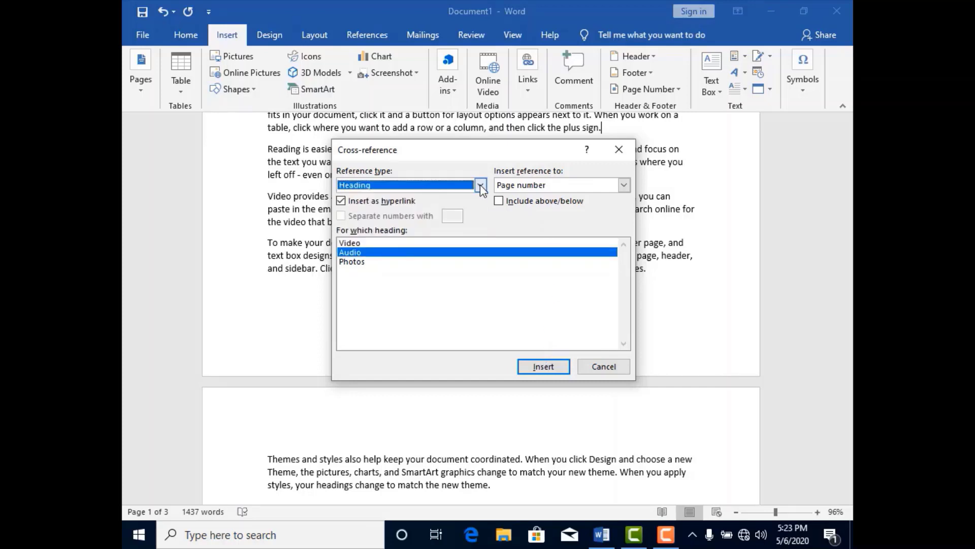
click(624, 186)
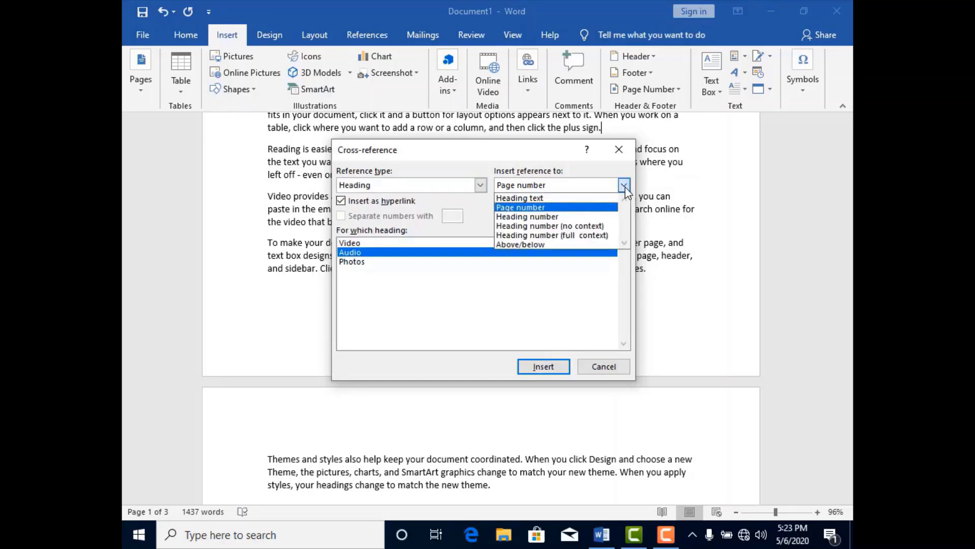
click(624, 186)
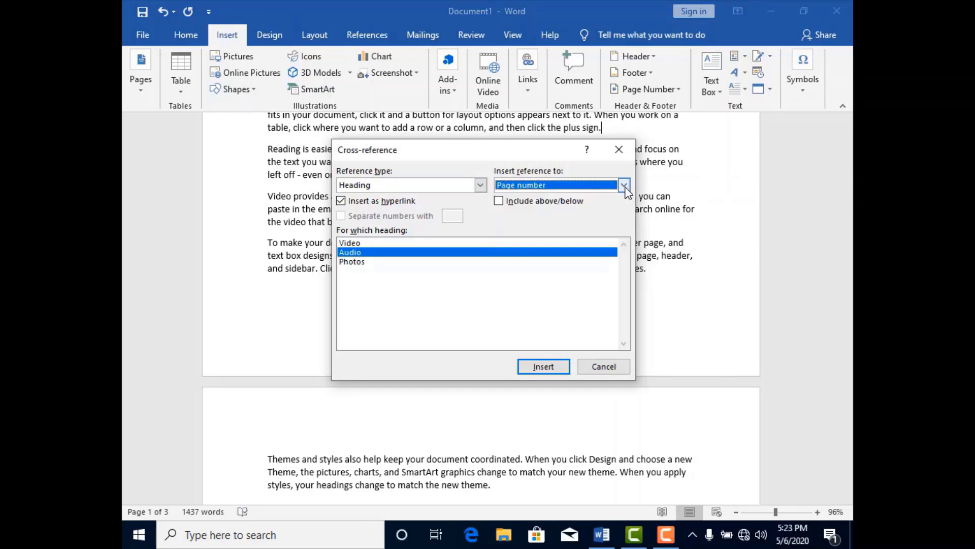
click(543, 367)
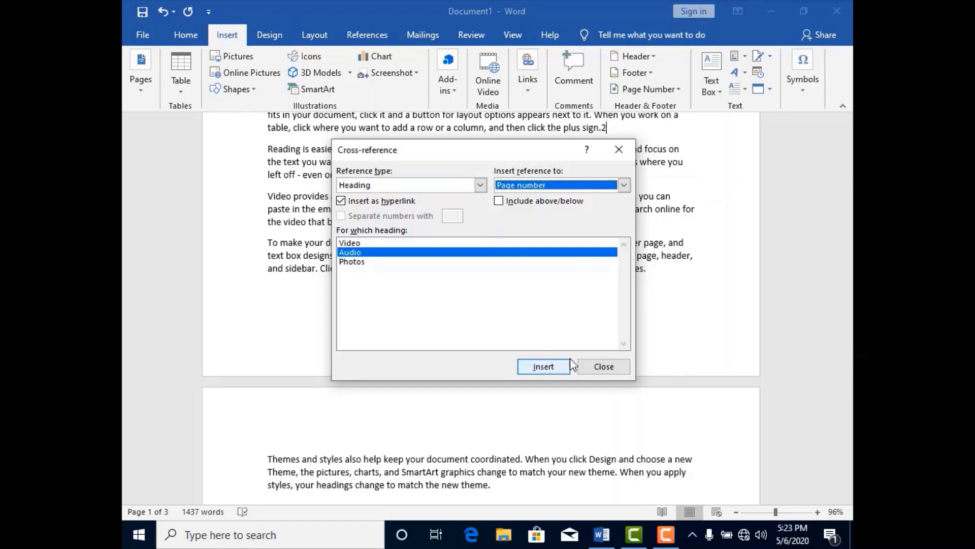
click(598, 364)
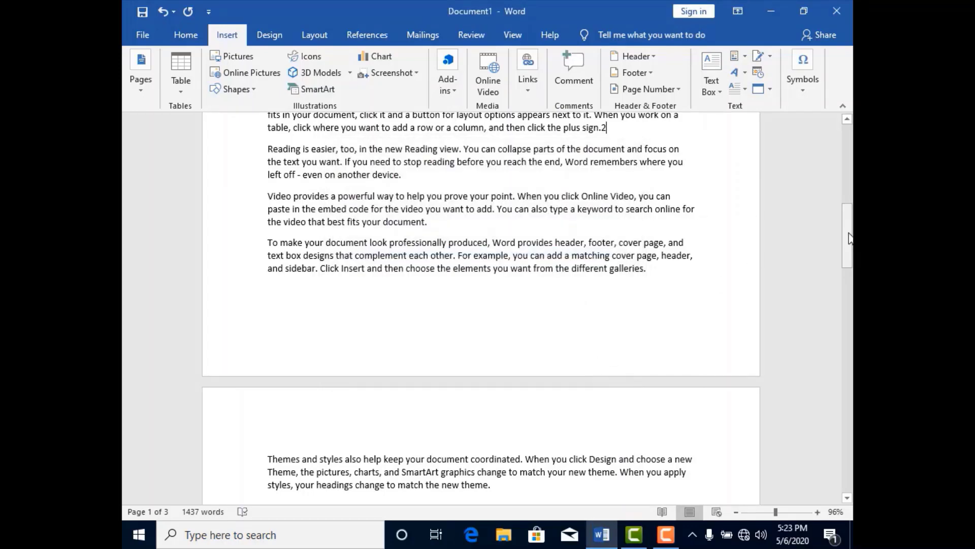
- Follow the Video cross-reference, return to page 1 and follow the Audio cross-reference
drag(850, 238, 852, 211)
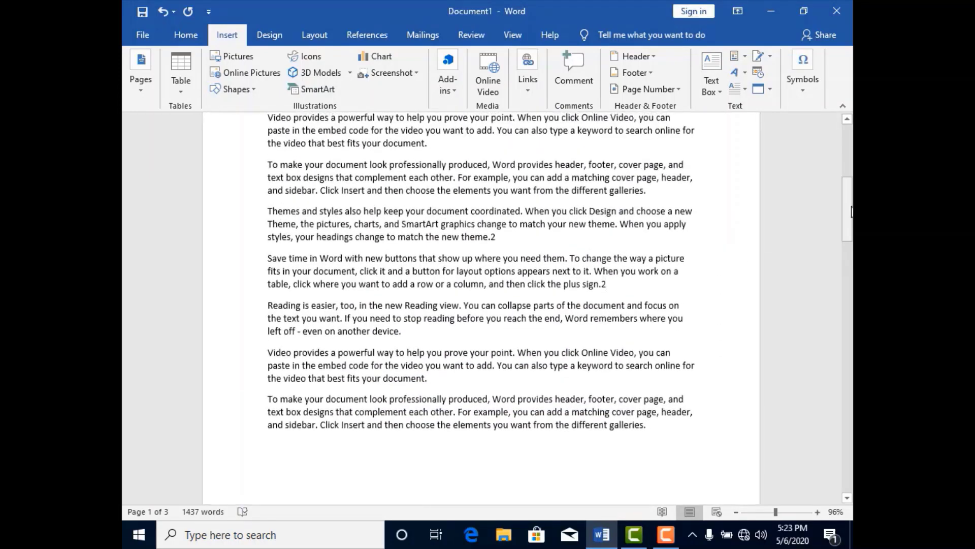
ctrl+click(495, 240)
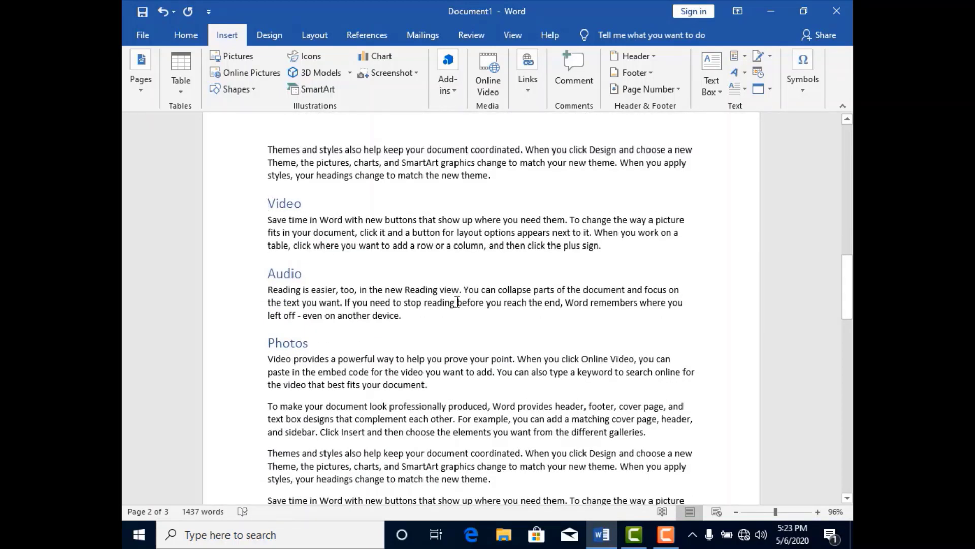
drag(848, 282, 847, 214)
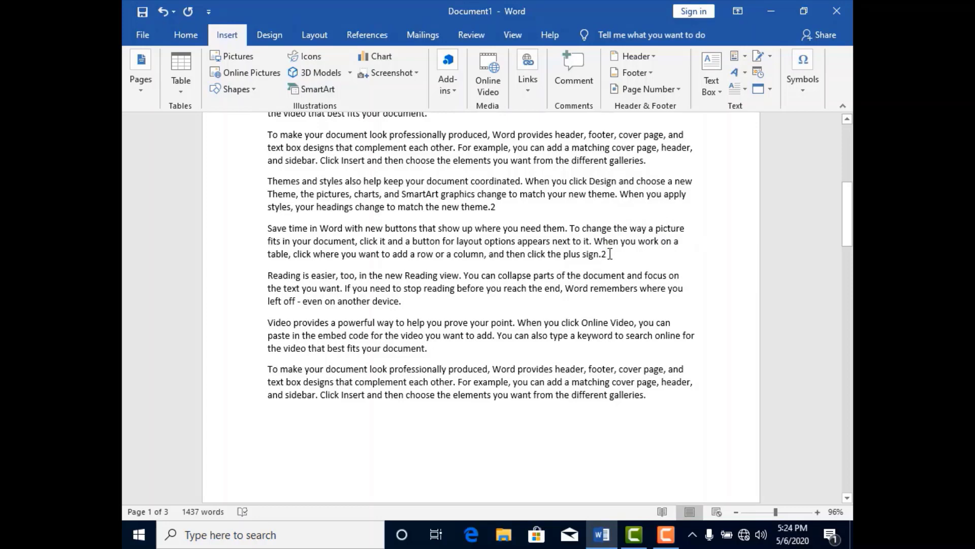
ctrl+click(604, 255)
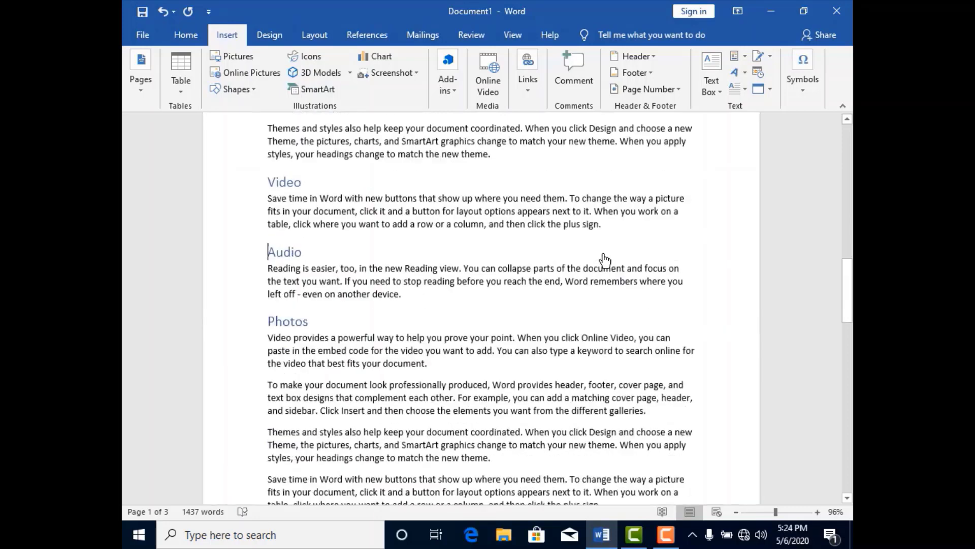
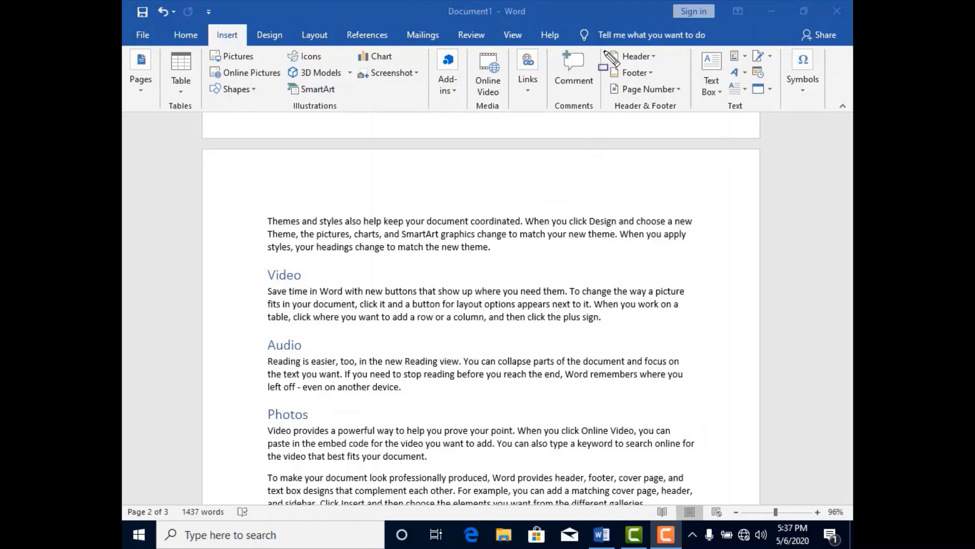
drag(601, 47, 691, 116)
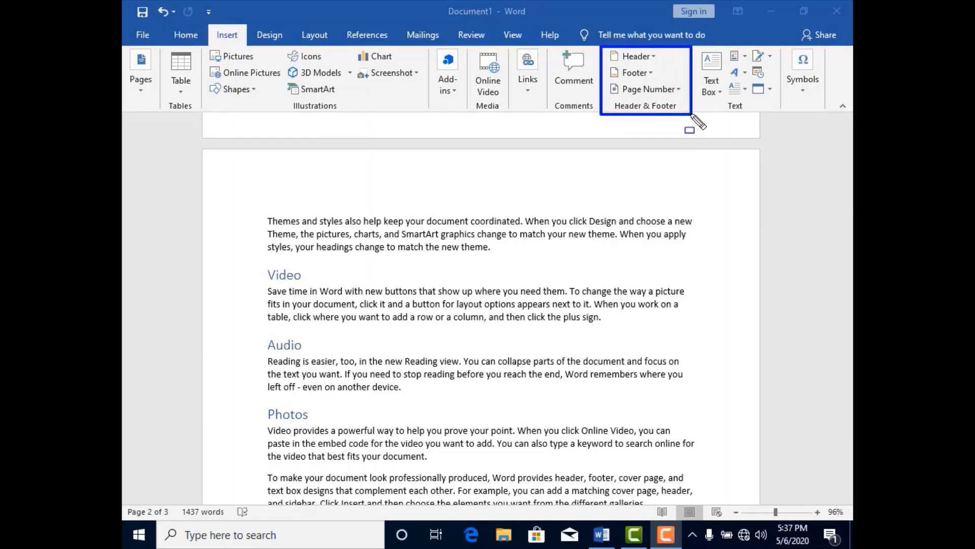
mouse_move(606, 48)
mouse_down()
mouse_move(657, 65)
mouse_move(652, 86)
mouse_move(678, 96)
mouse_up()
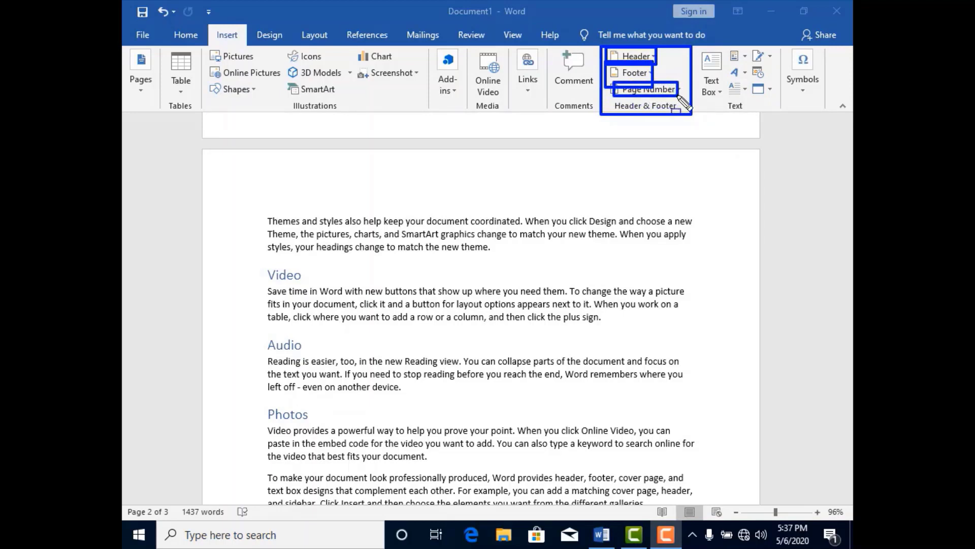
key(Escape)
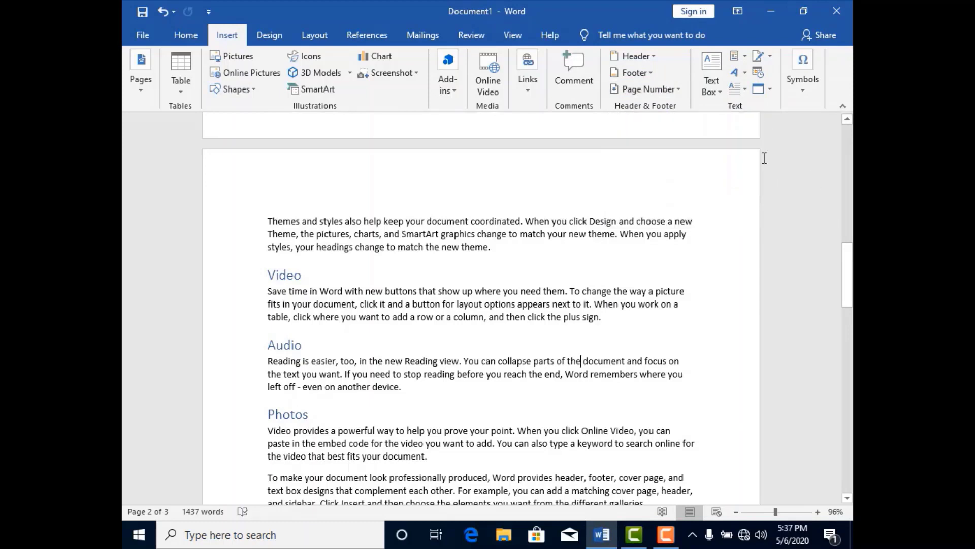
- Insert the built-in Banded header, select its title and return to the body text
click(655, 58)
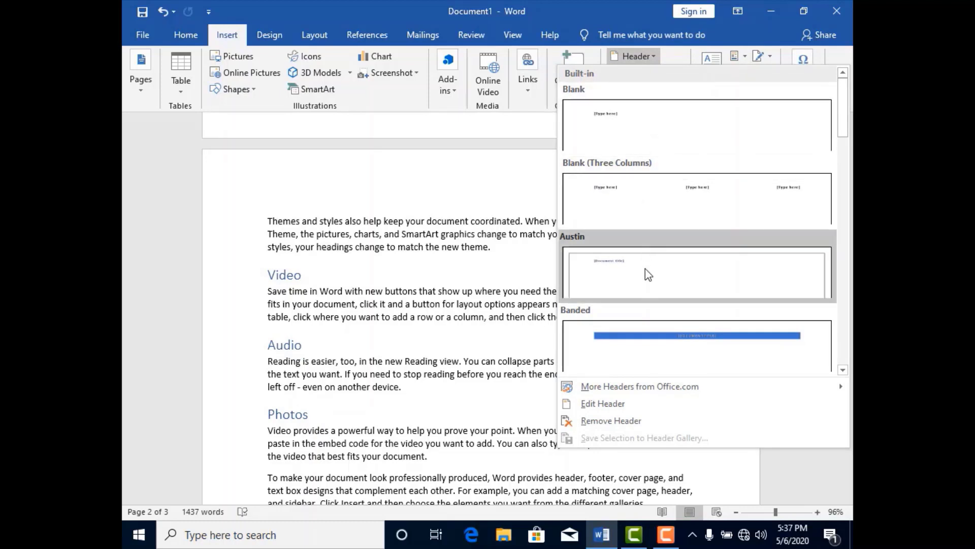
mouse_move(634, 388)
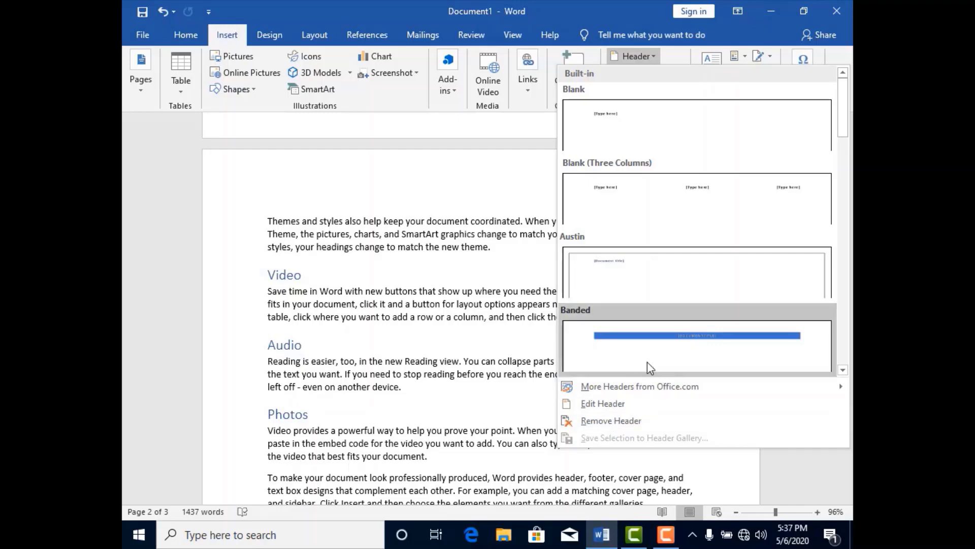
click(657, 348)
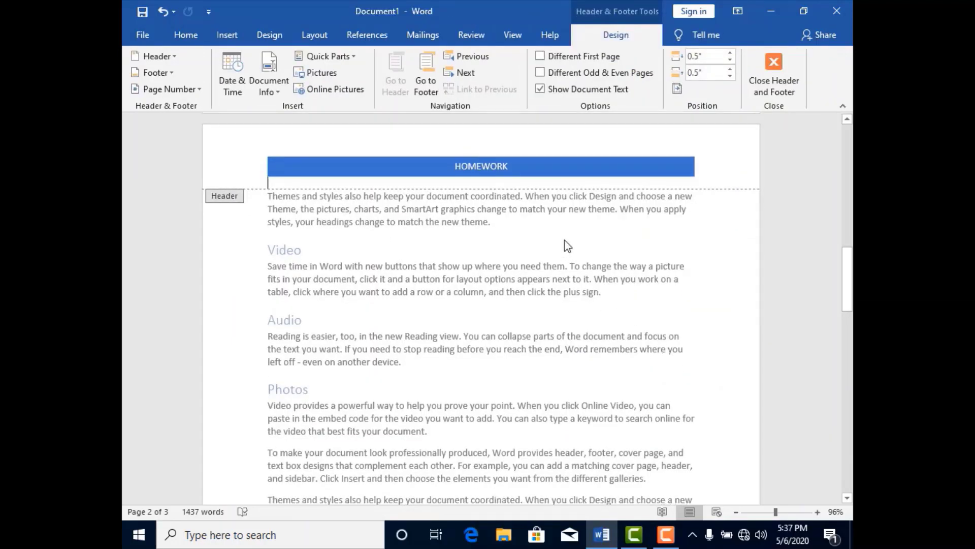
click(503, 168)
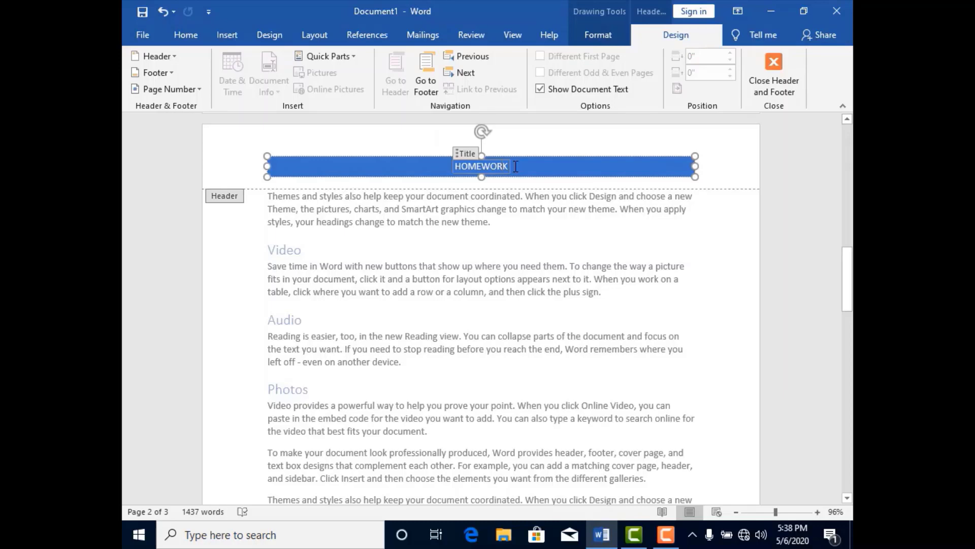
double_click(536, 202)
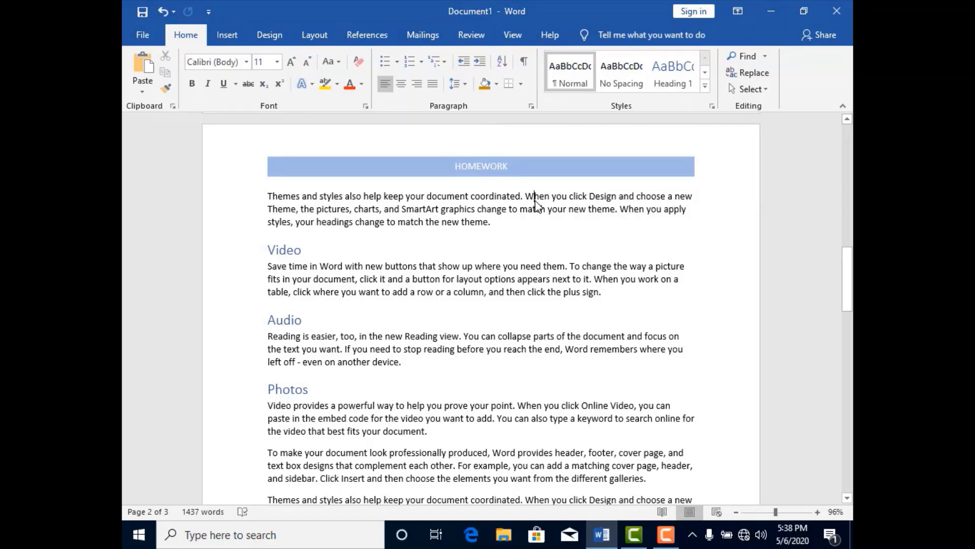
- Remove the Banded header from the document
click(234, 40)
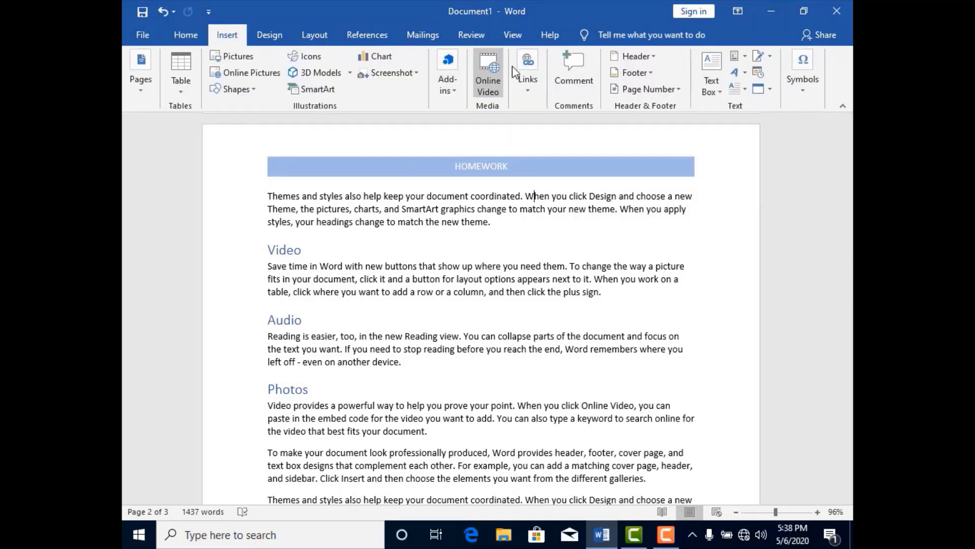
click(652, 60)
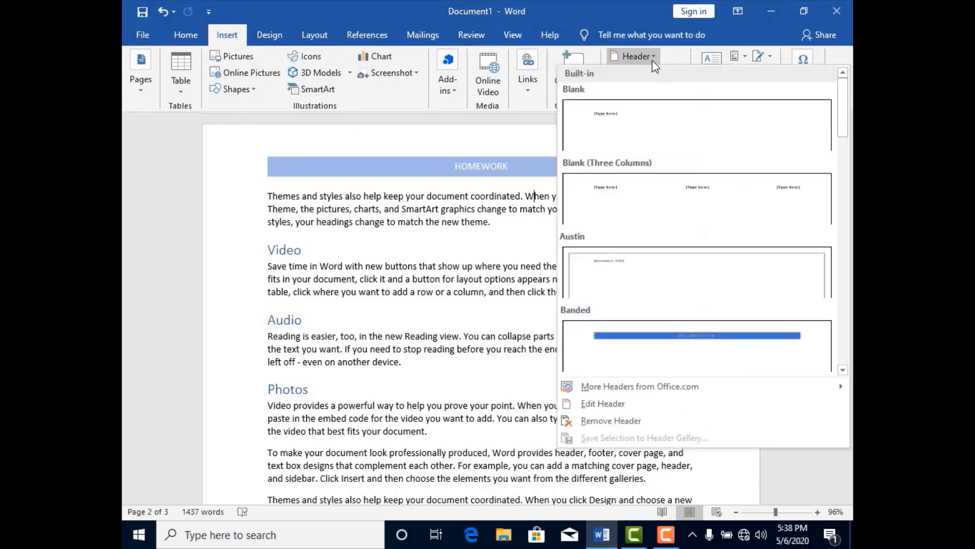
click(631, 420)
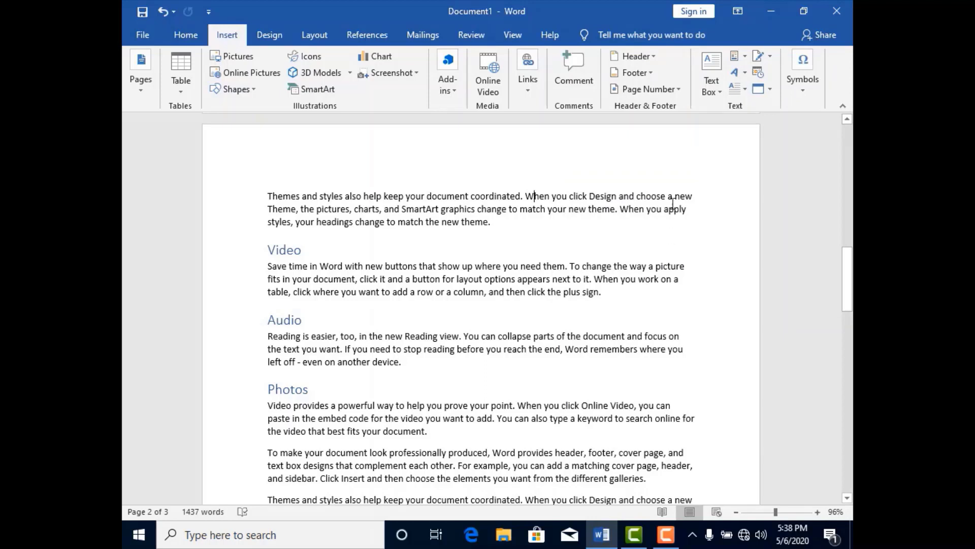
- Insert the built-in Blank (Three Columns) footer
click(652, 73)
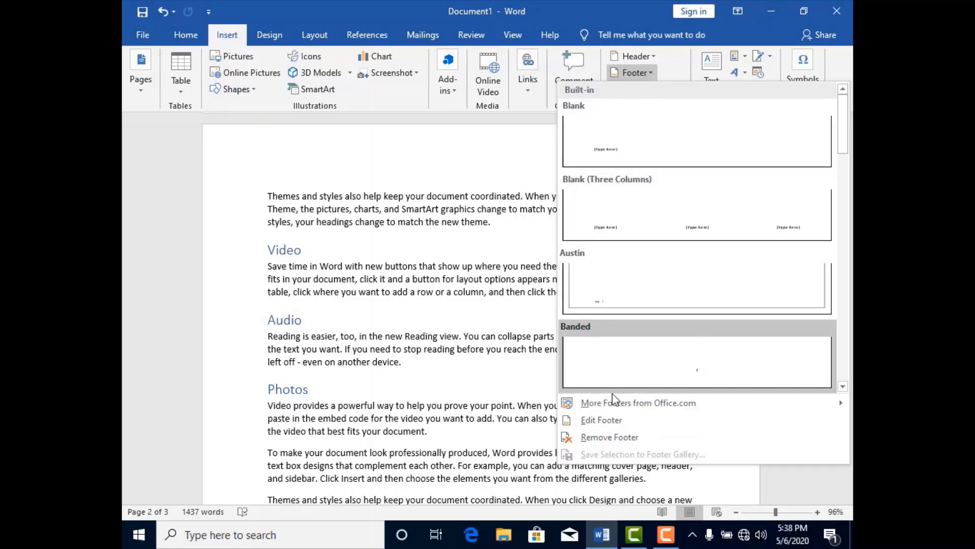
mouse_move(615, 409)
click(691, 231)
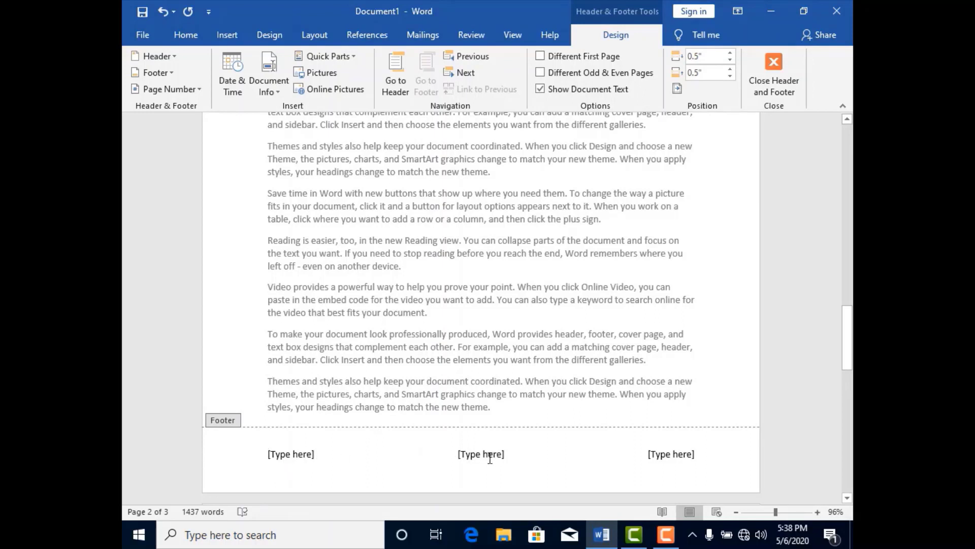
- Replace the footer's left placeholder with 2 and select the middle placeholder
click(304, 460)
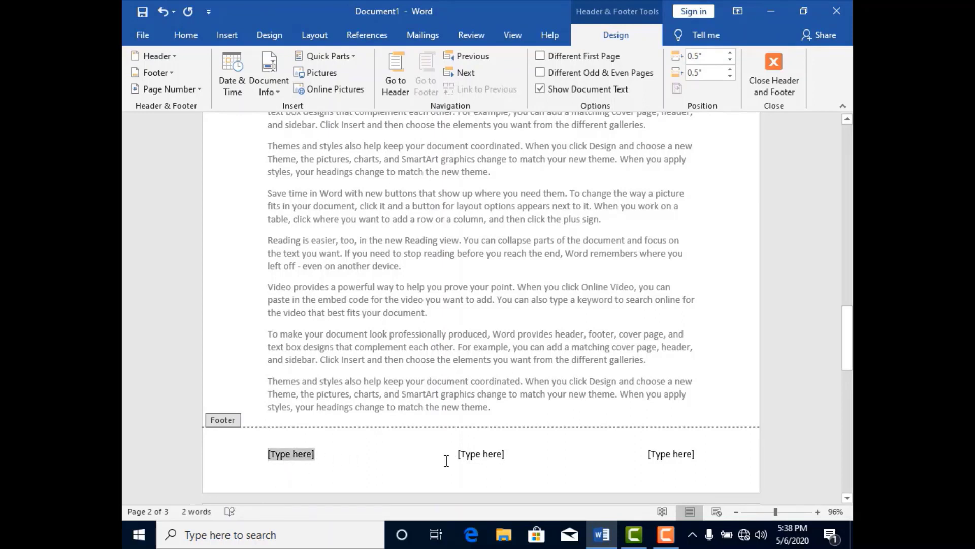
text(1)
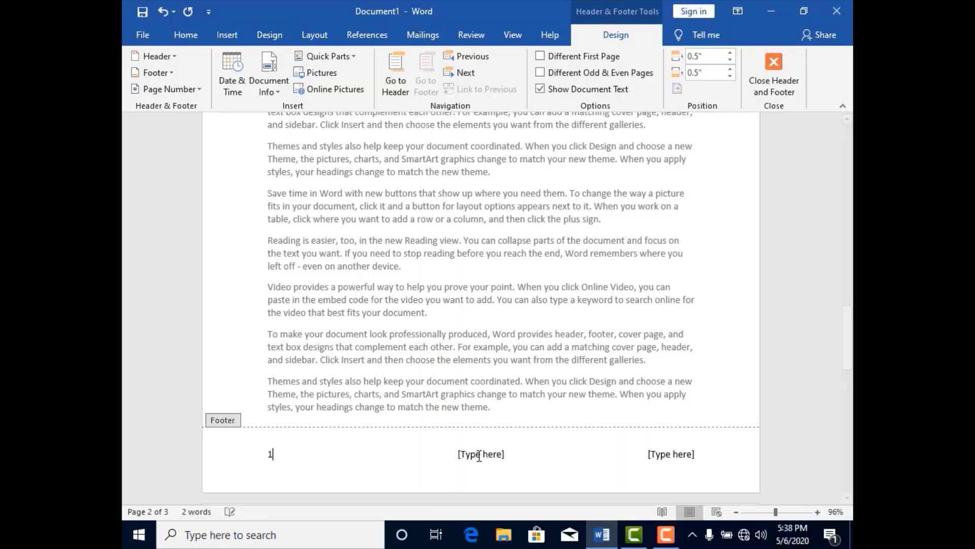
key(BackSpace)
text(2)
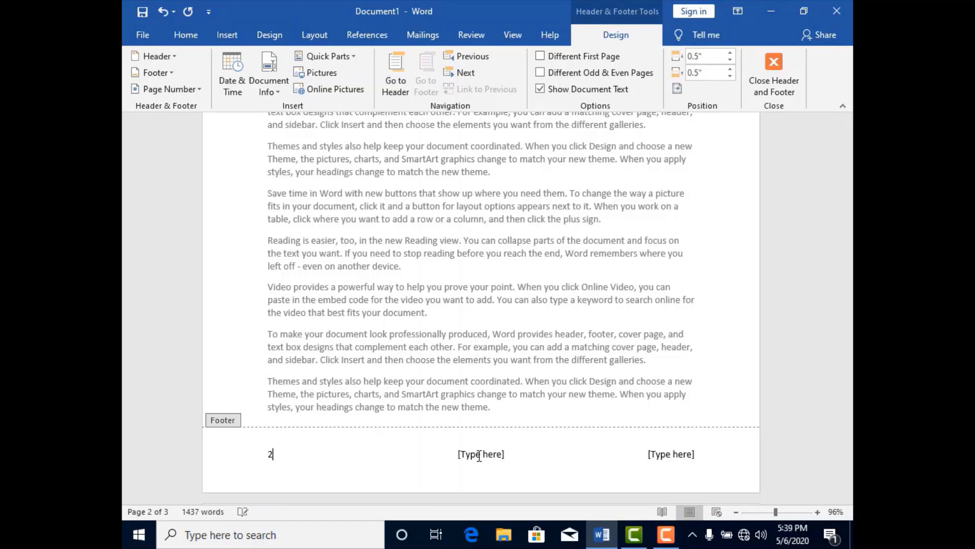
click(496, 453)
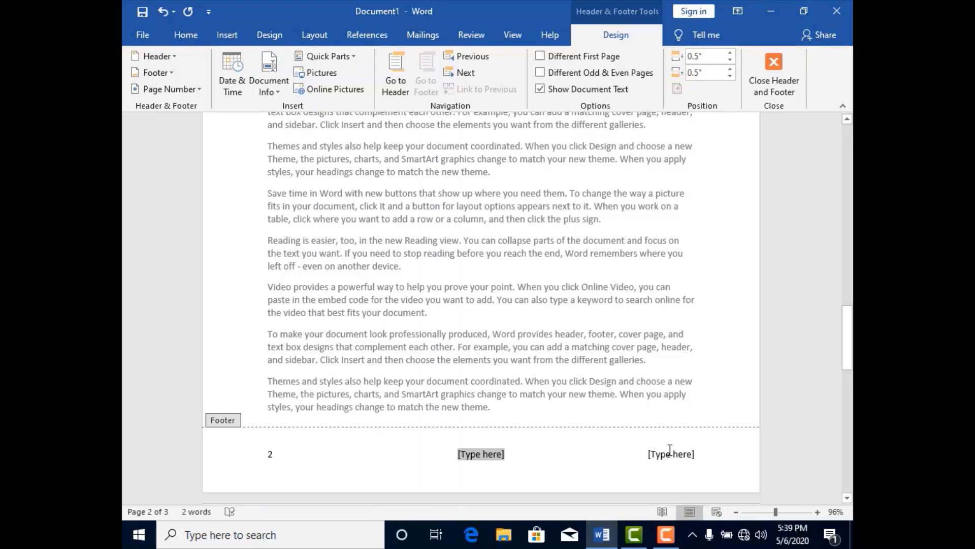
- Remove the three-column footer and return to the body text
click(227, 34)
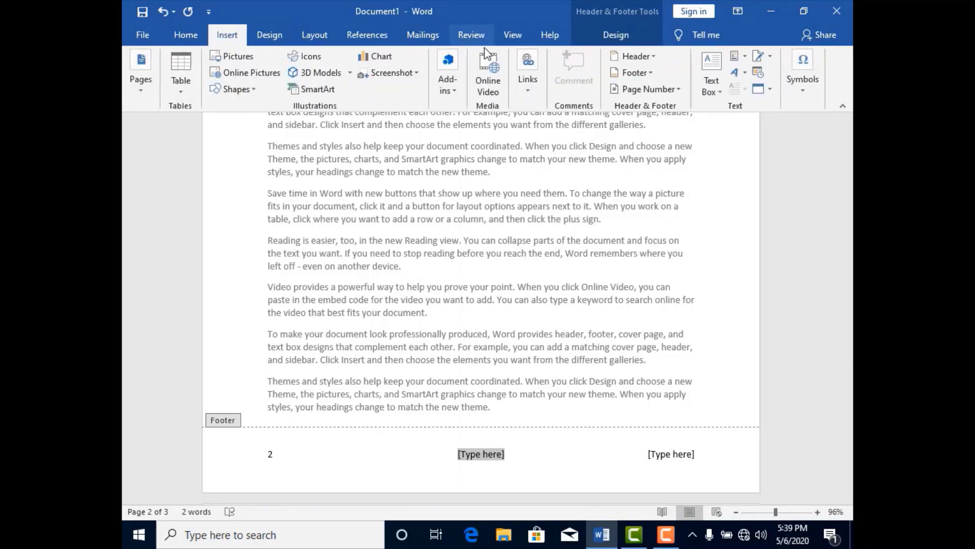
click(650, 72)
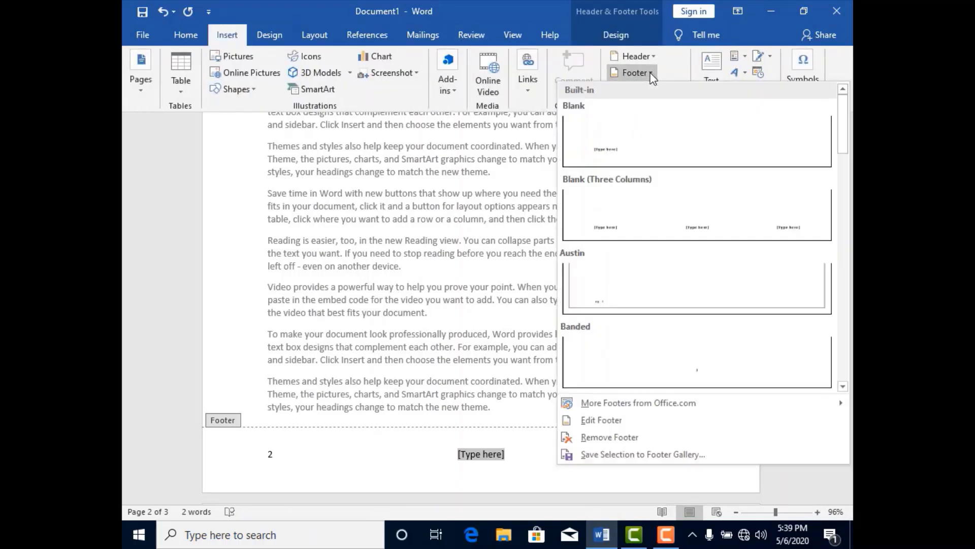
click(604, 438)
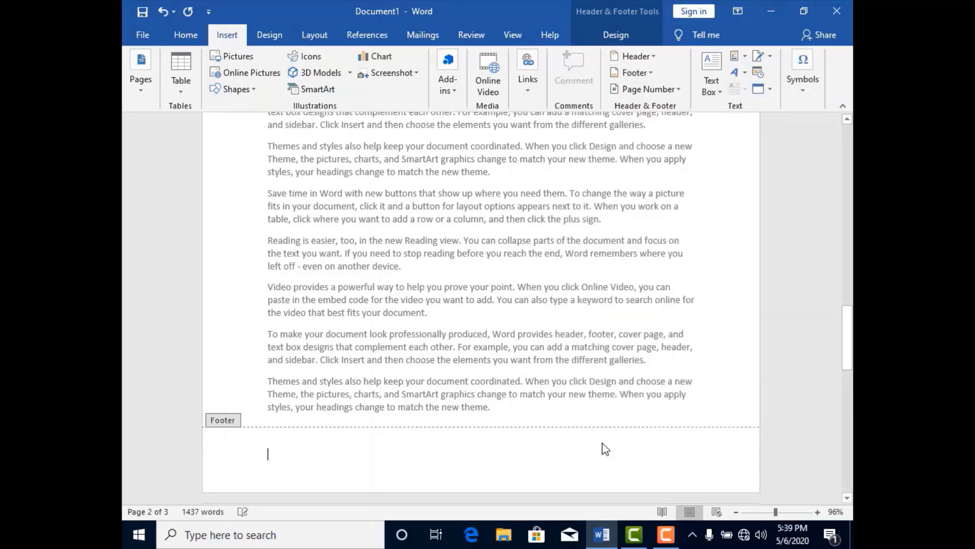
double_click(602, 362)
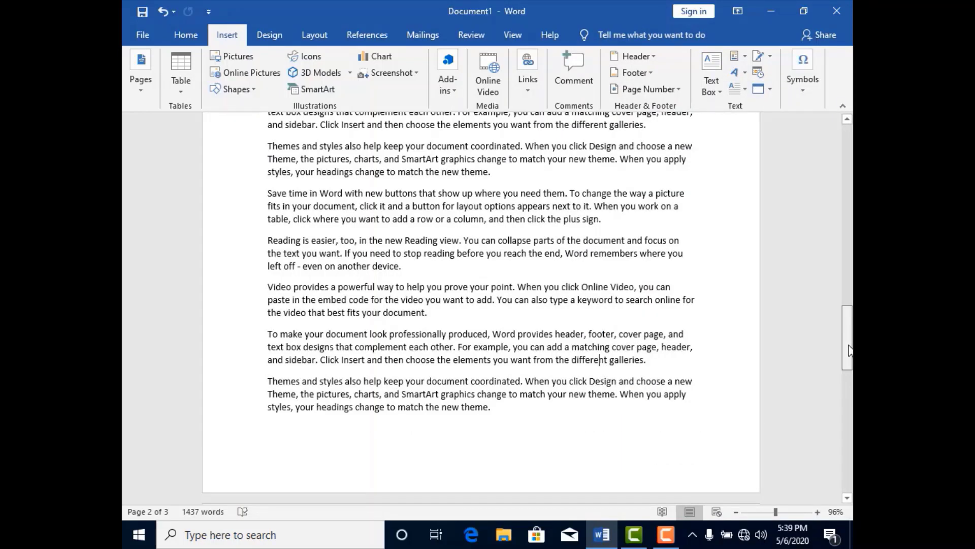
- Add page numbers at the top of the pages in the Plain Number 1 style and check them on page 1
drag(847, 338, 847, 157)
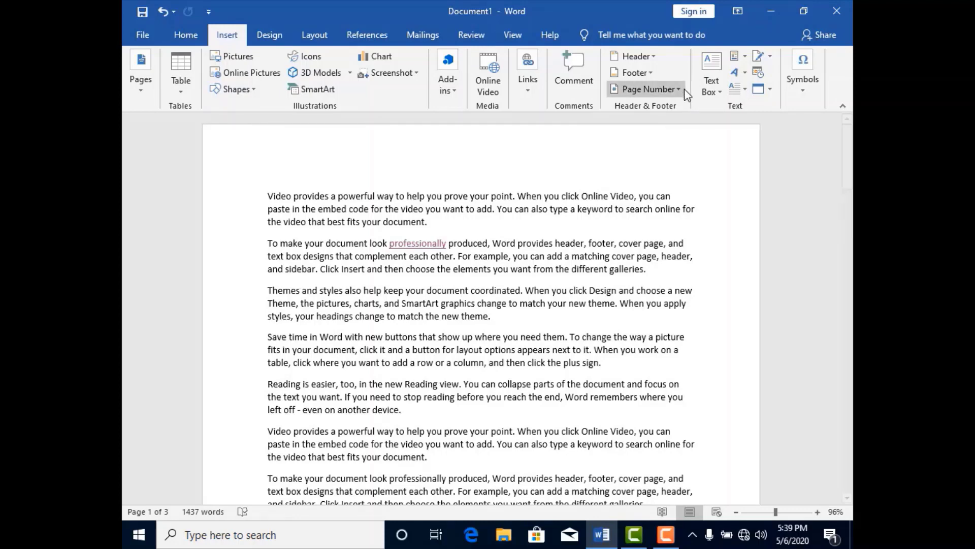
click(683, 89)
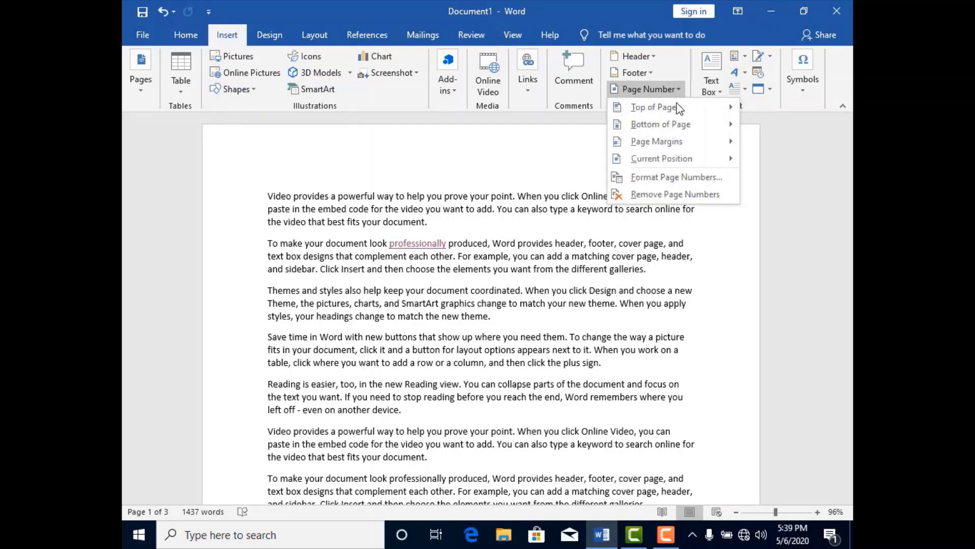
mouse_move(676, 111)
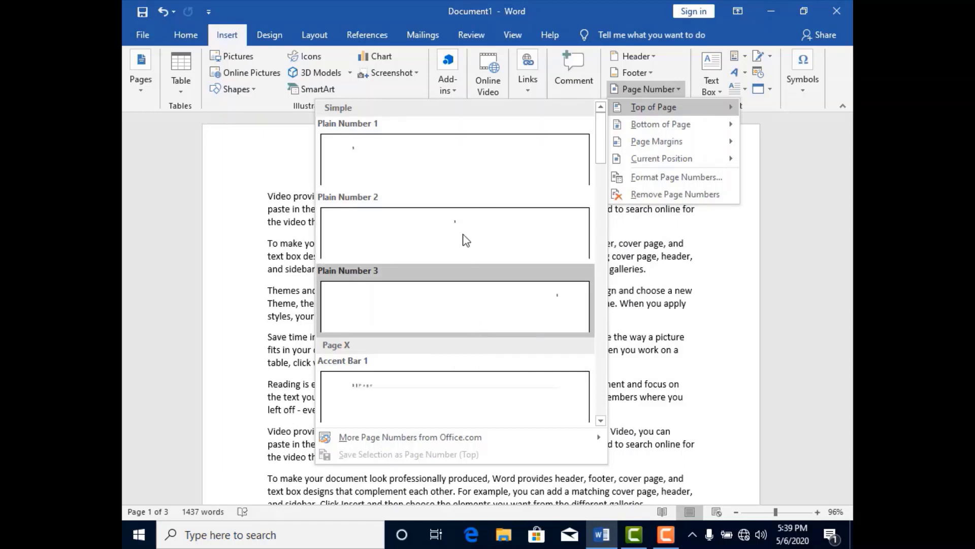
click(462, 175)
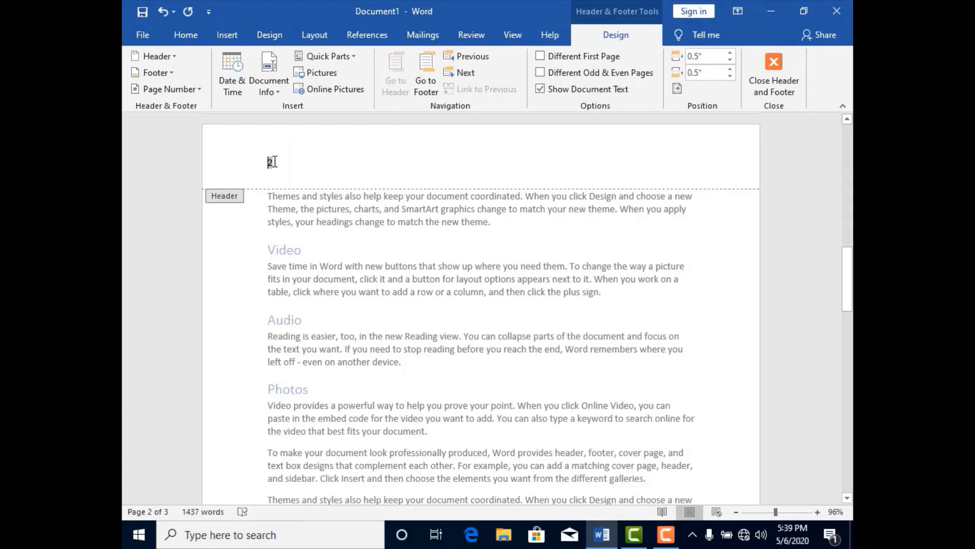
drag(852, 269, 853, 144)
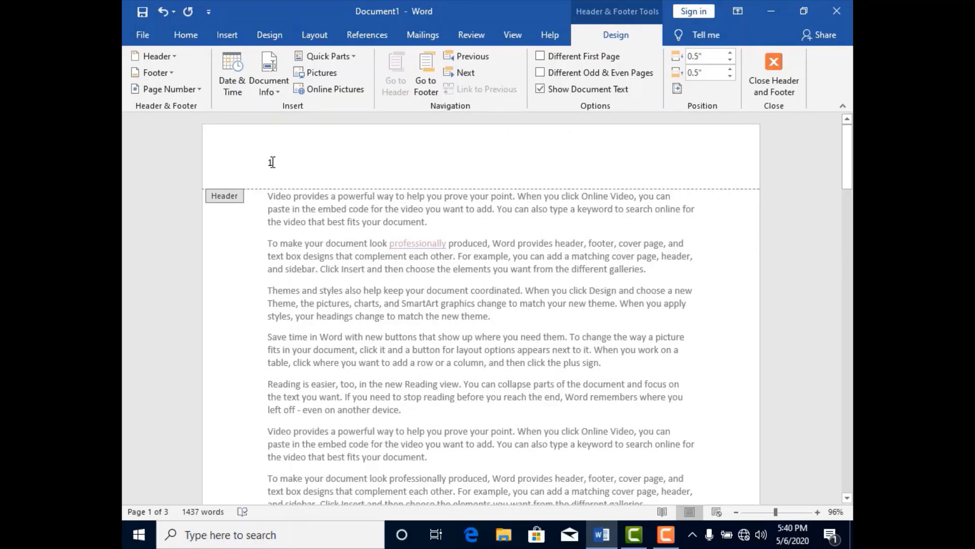
- Add centred page numbers at the bottom of the pages in the Plain Number 2 style
click(227, 36)
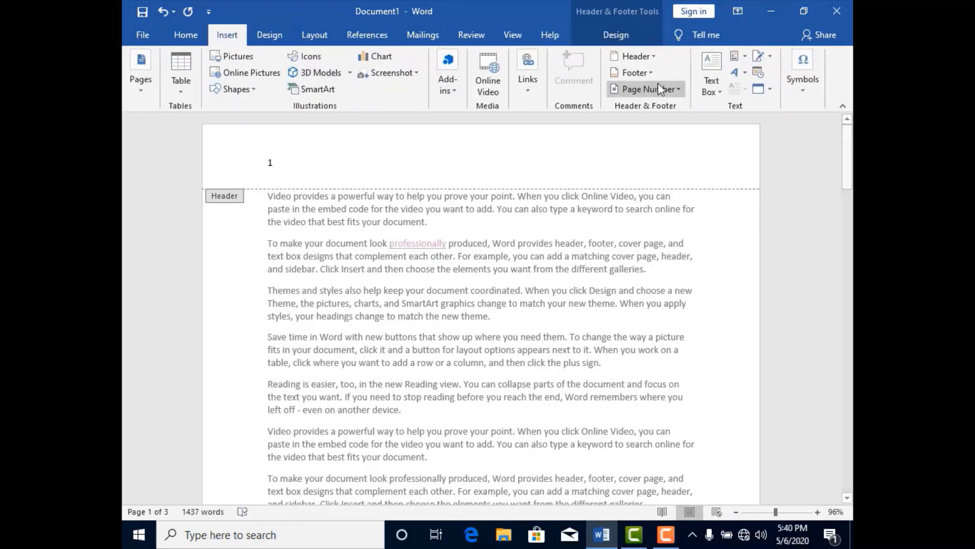
click(681, 90)
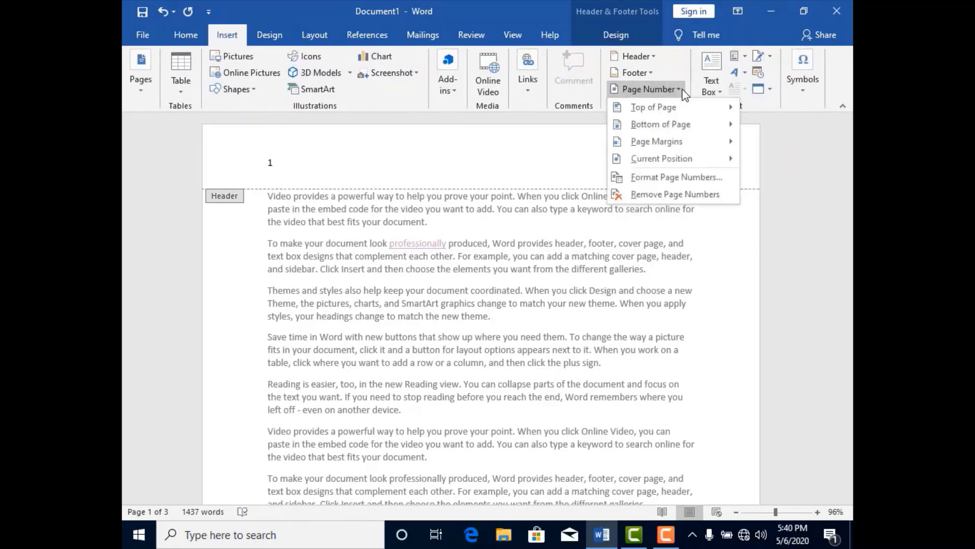
mouse_move(686, 130)
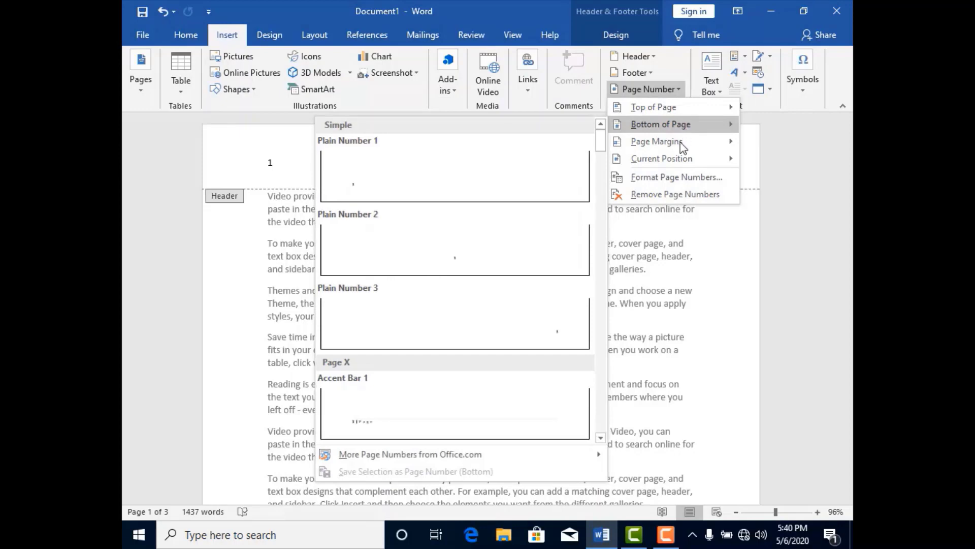
mouse_move(679, 152)
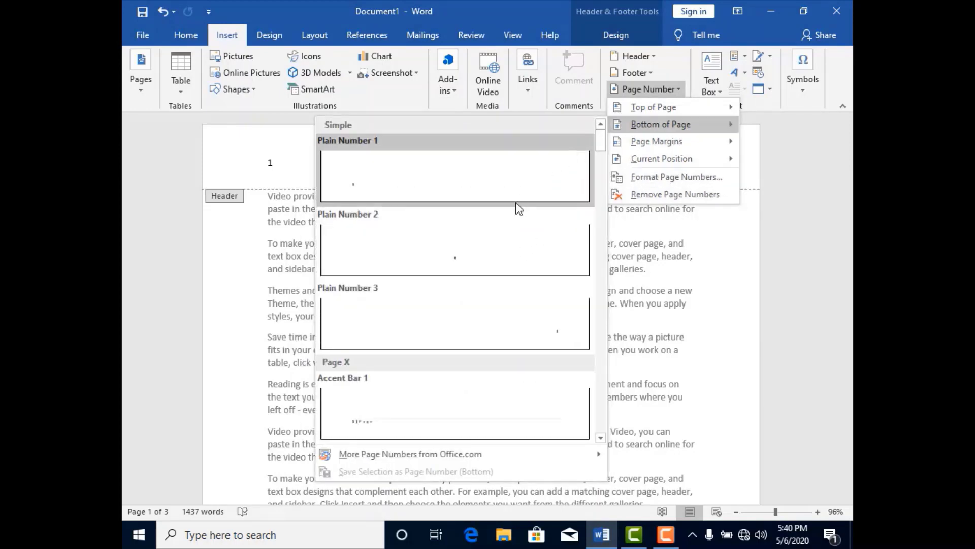
click(465, 262)
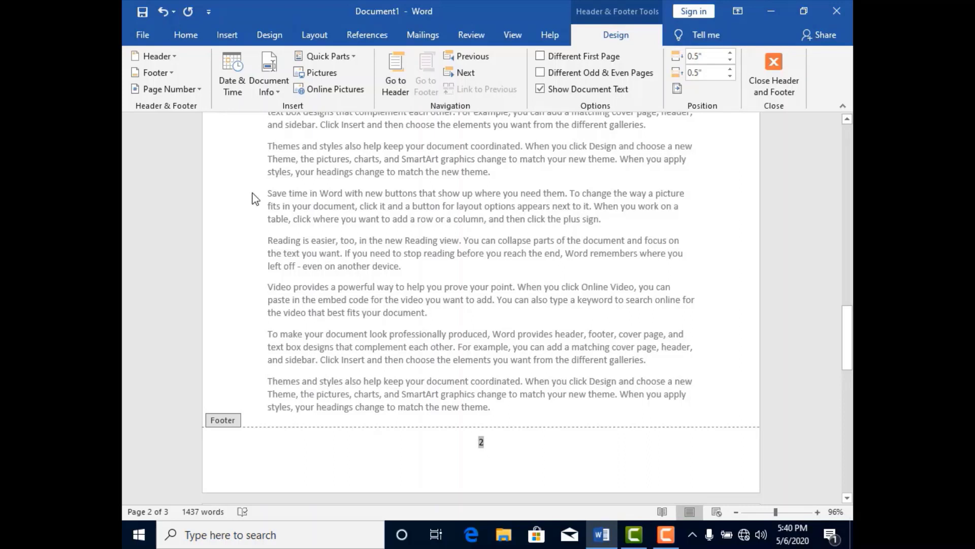
- Undo the page-number insertions, the footer removal and the footer's left entry, leaving footer editing for the body text
click(227, 35)
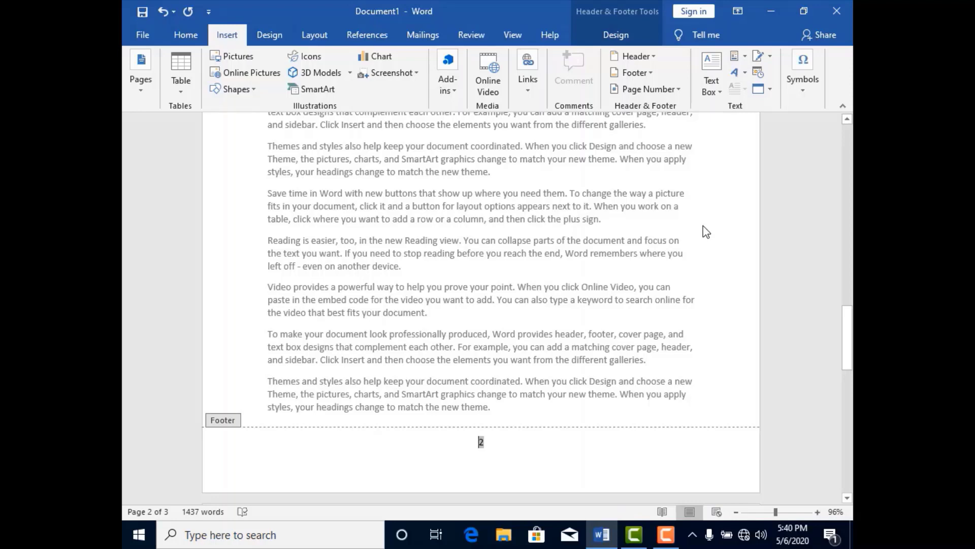
key(ctrl+z)
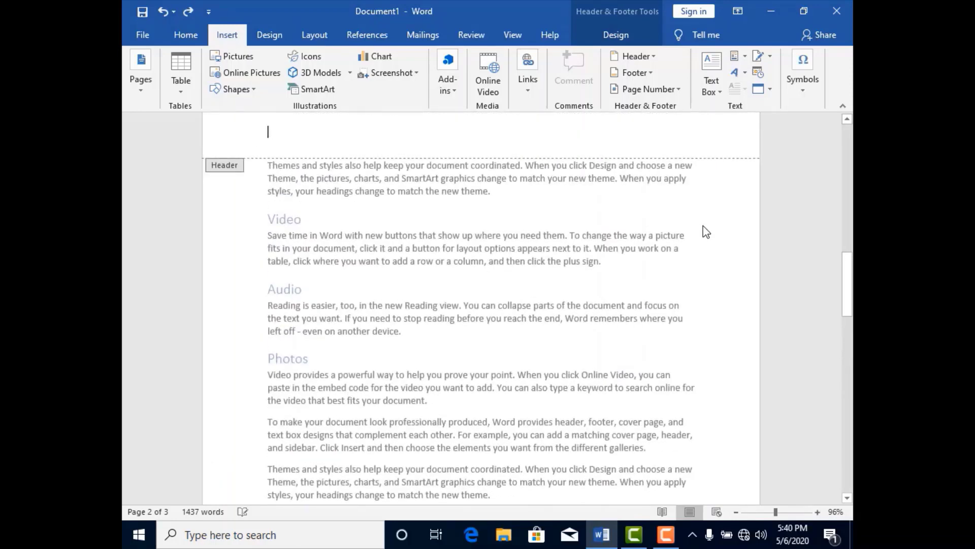
key(ctrl+z)
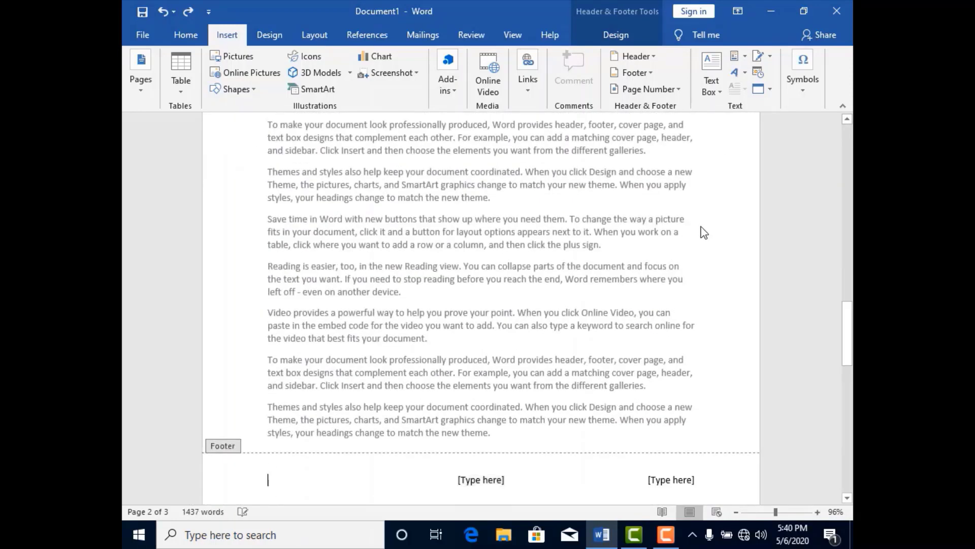
double_click(625, 281)
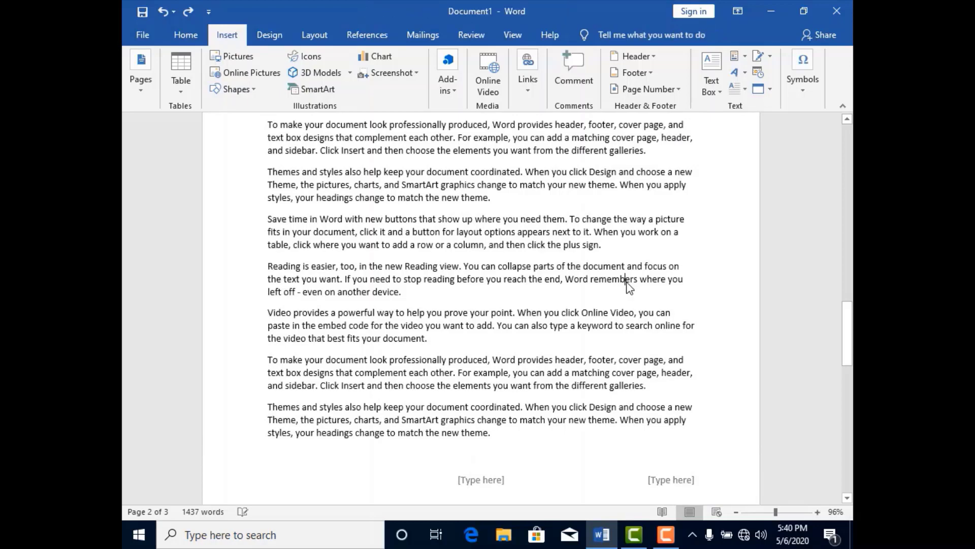
- Browse the built-in text box designs and insert the Integral Quote text box on page 2
click(721, 93)
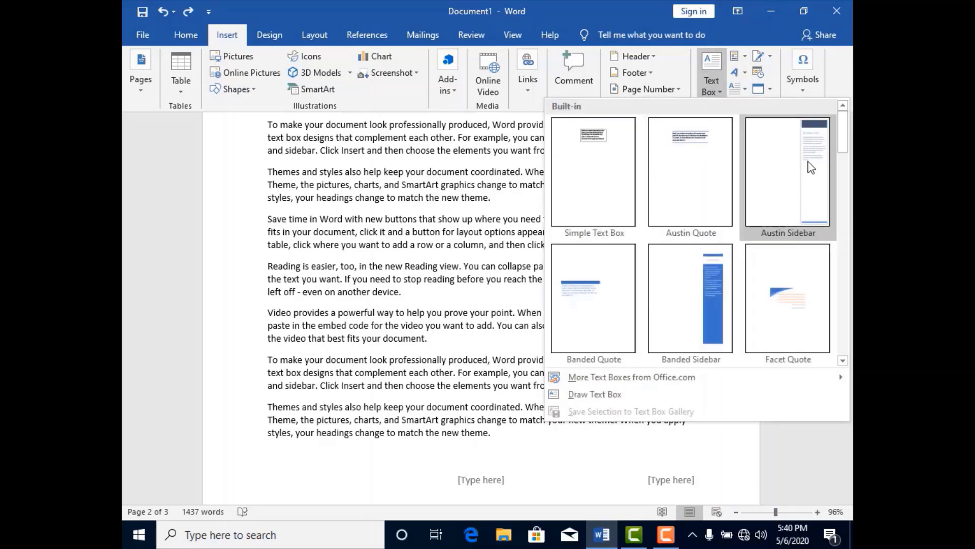
drag(843, 136, 851, 337)
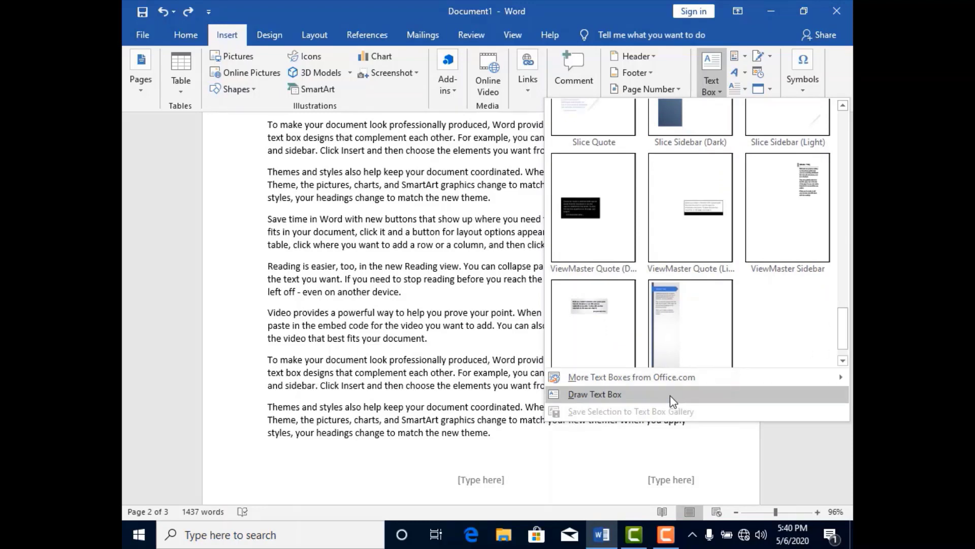
mouse_move(663, 383)
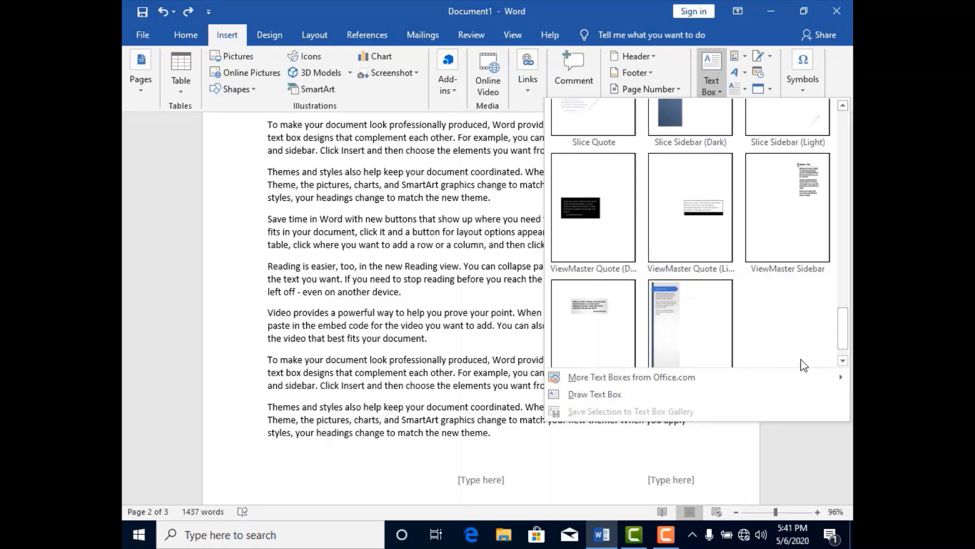
drag(847, 320, 851, 200)
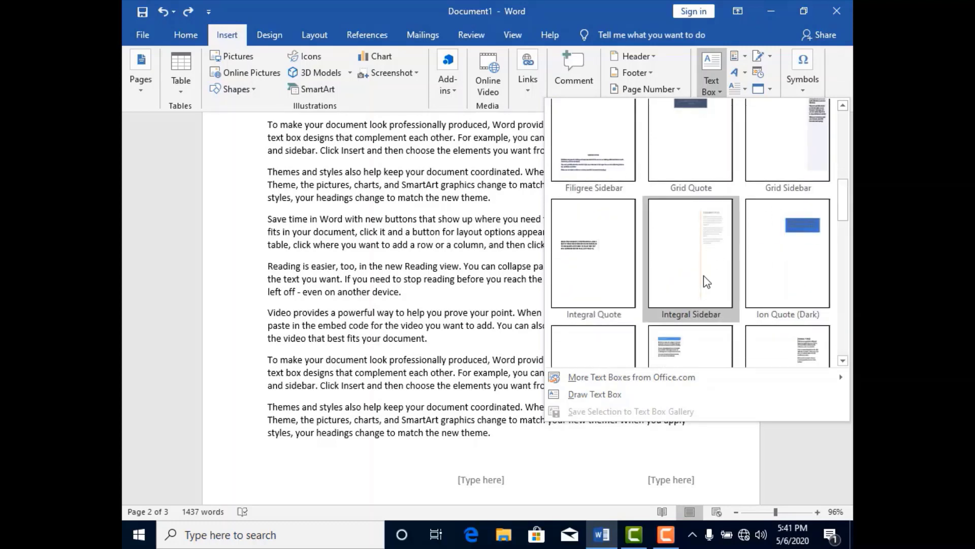
click(589, 268)
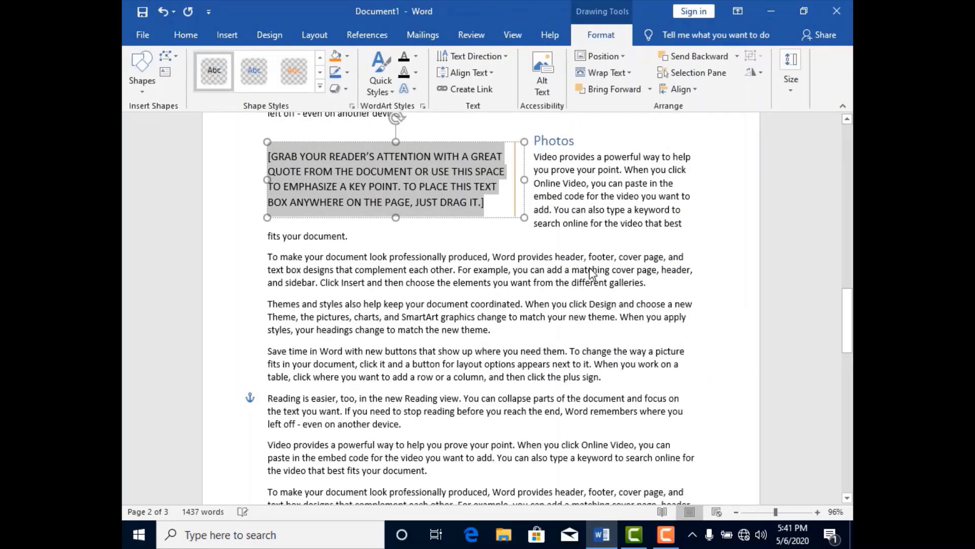
- Undo the stray move of the quote text, trim the text box slightly at its upper edge and shift it down a little beside Photos
drag(390, 192, 534, 223)
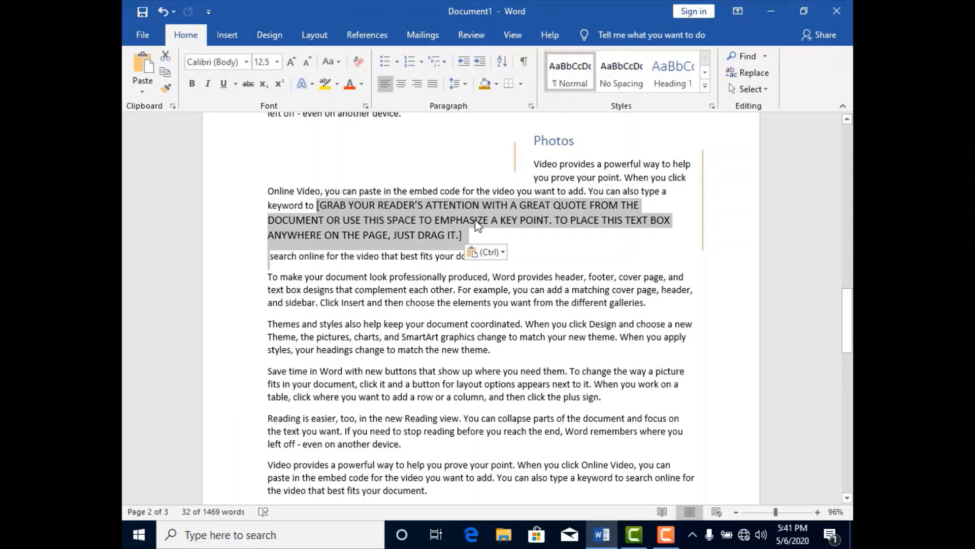
key(ctrl+z)
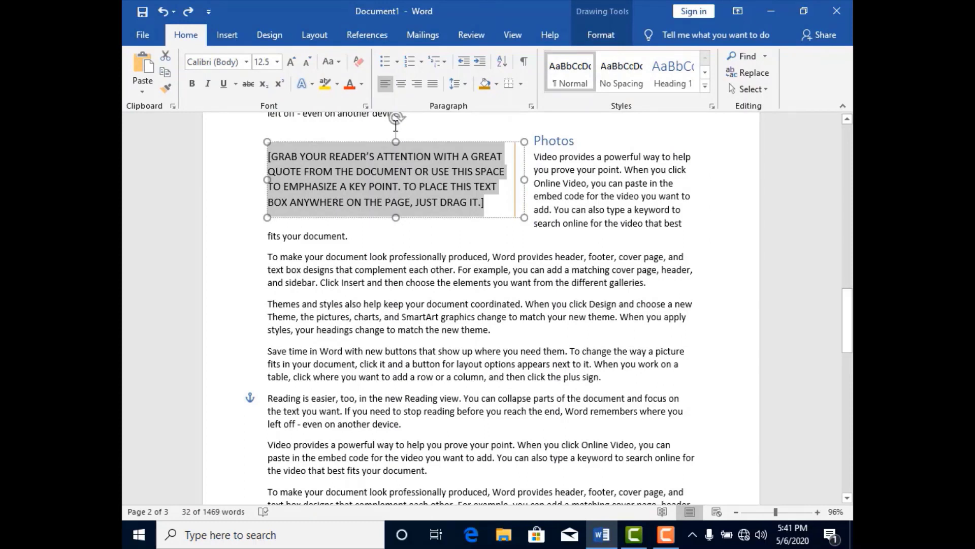
mouse_move(397, 139)
mouse_down()
mouse_move(424, 141)
mouse_move(415, 145)
mouse_up()
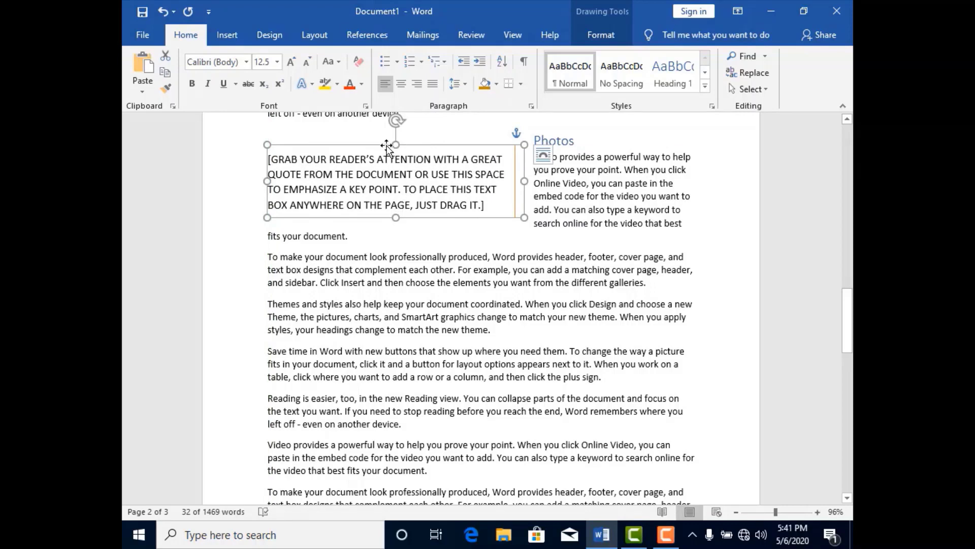
drag(396, 121, 404, 173)
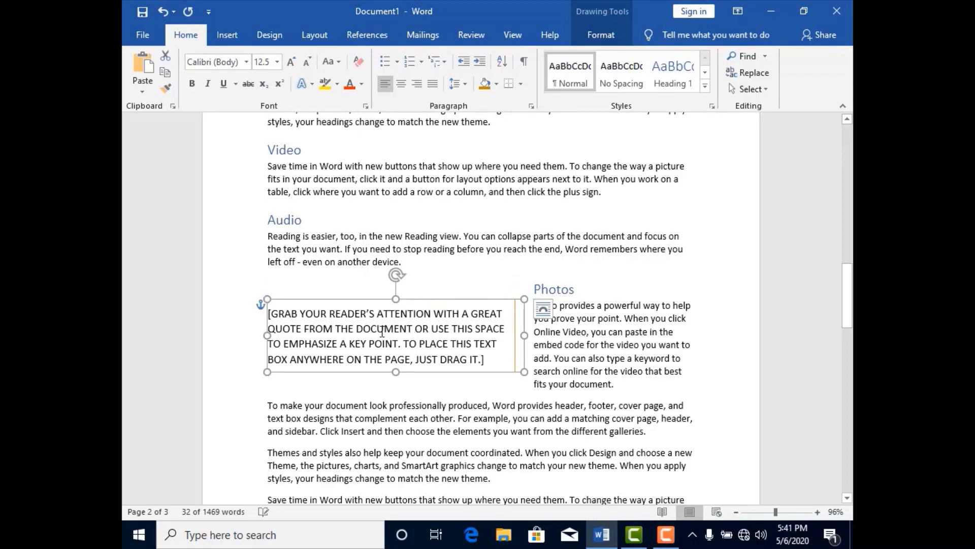
- Apply the white text effect with orange outline and shadow to the placeholder quote in the text box
click(382, 332)
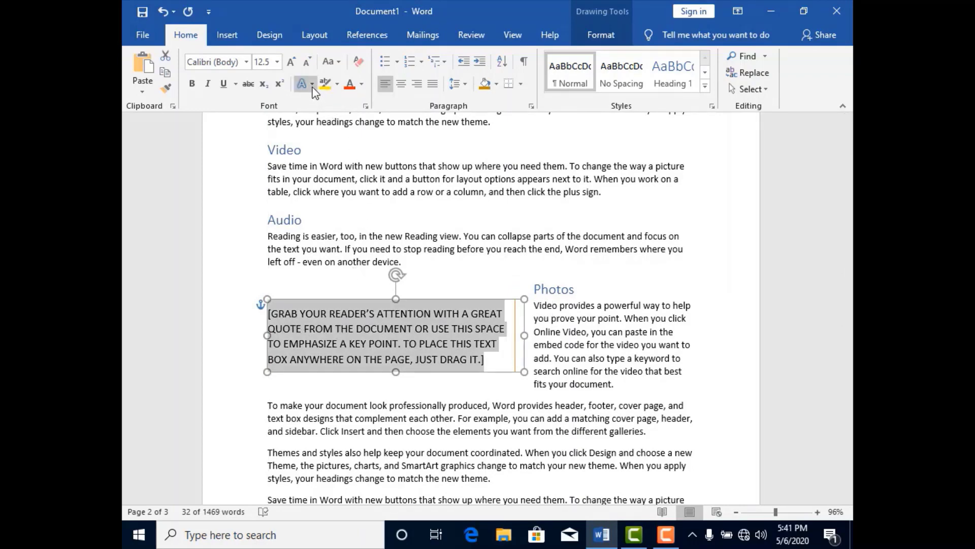
click(312, 85)
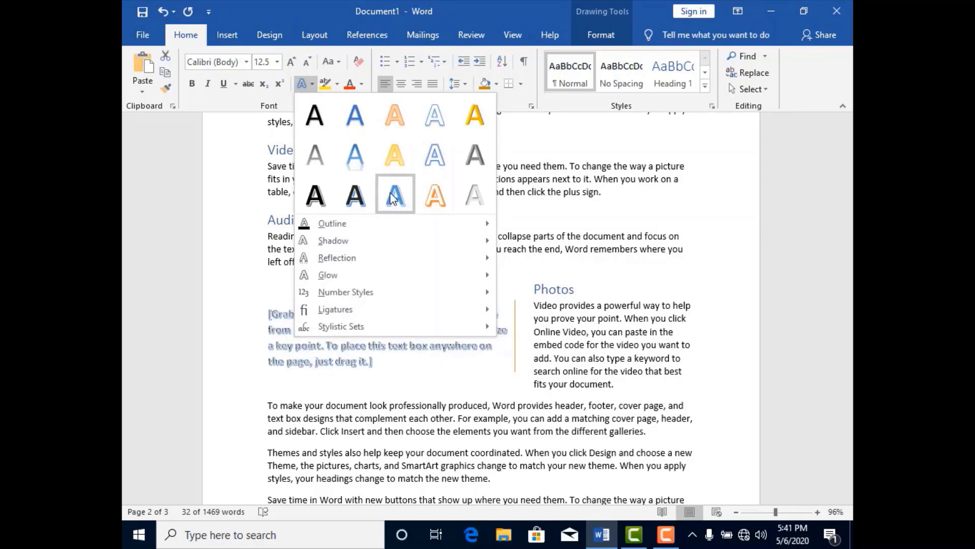
click(432, 196)
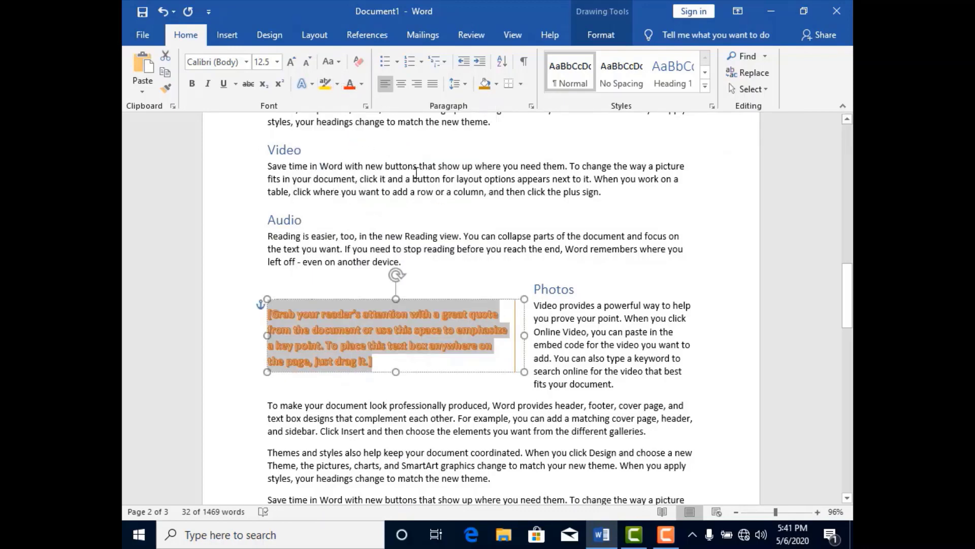
click(568, 375)
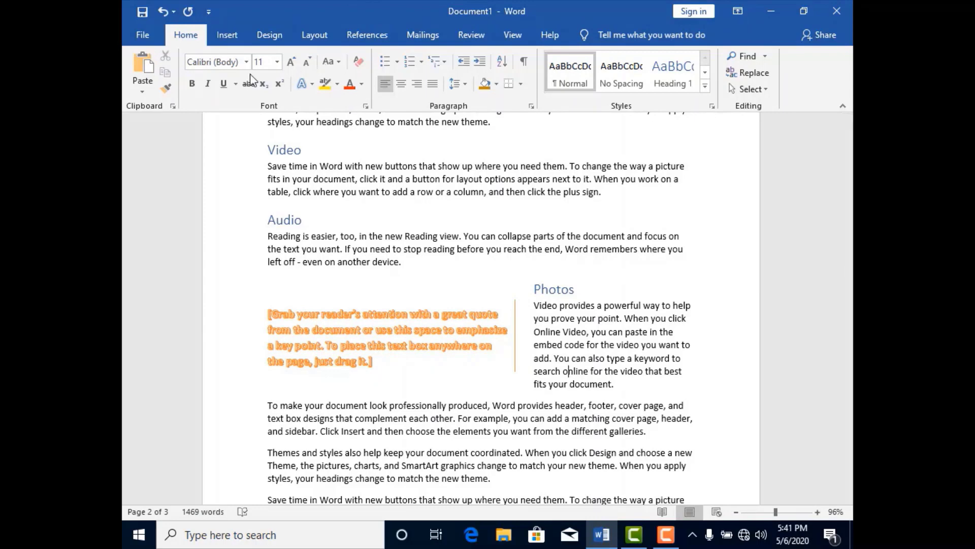
- Review the Quick Parts document properties and the Field dialog without inserting anything
click(228, 41)
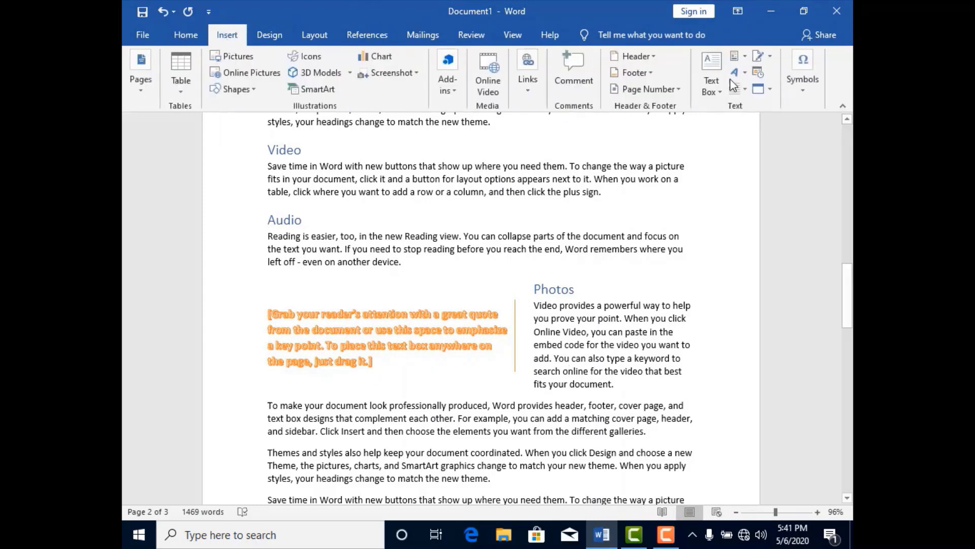
click(744, 57)
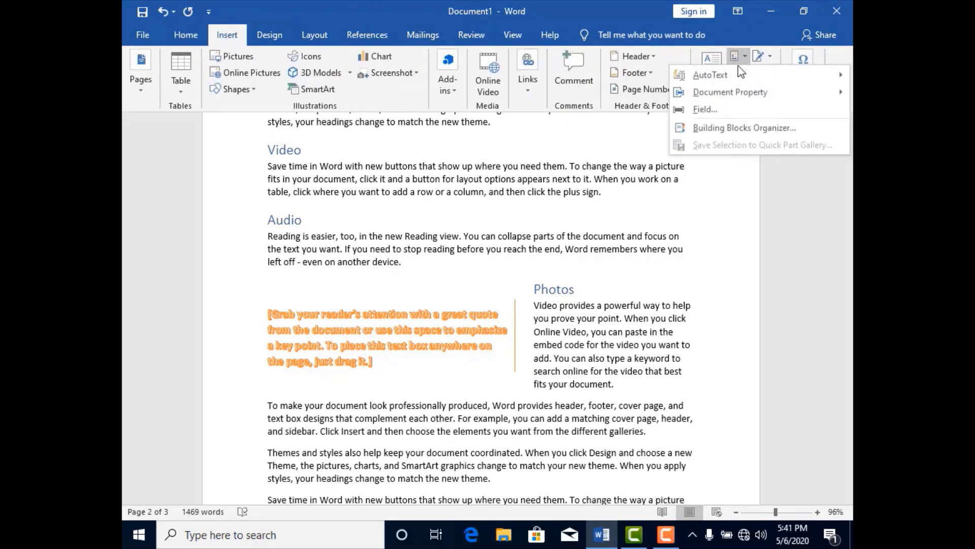
mouse_move(733, 79)
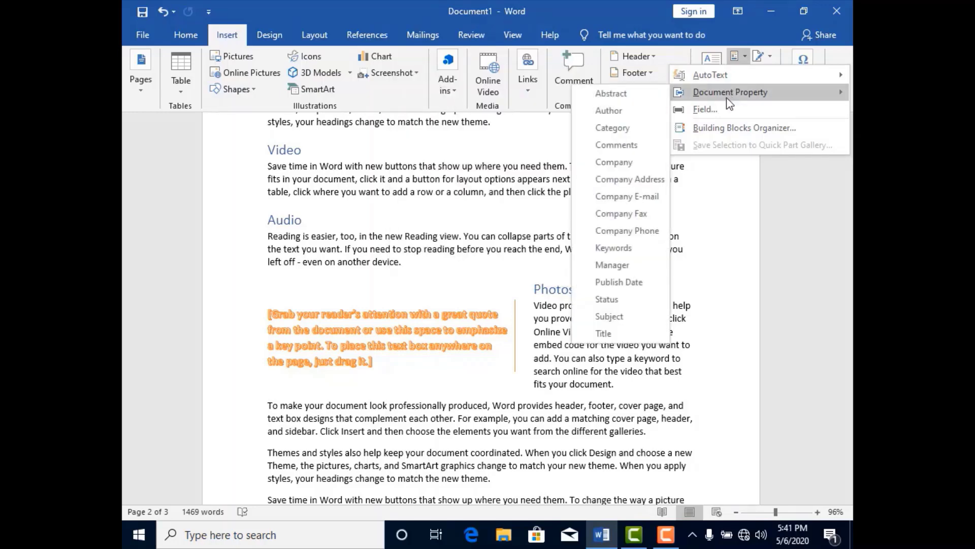
click(728, 113)
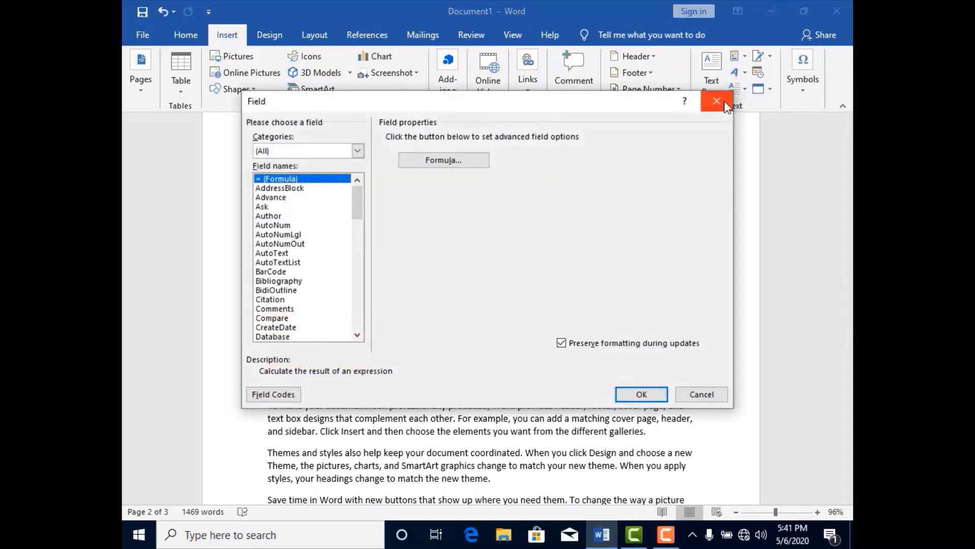
click(725, 100)
- Replace the placeholder quote in the text box with the AutoText entry M
click(432, 317)
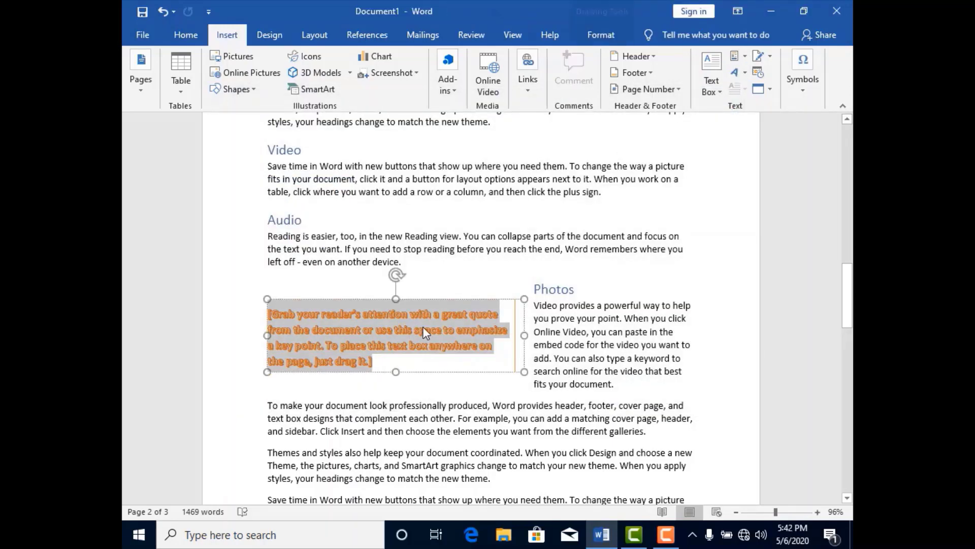
click(749, 58)
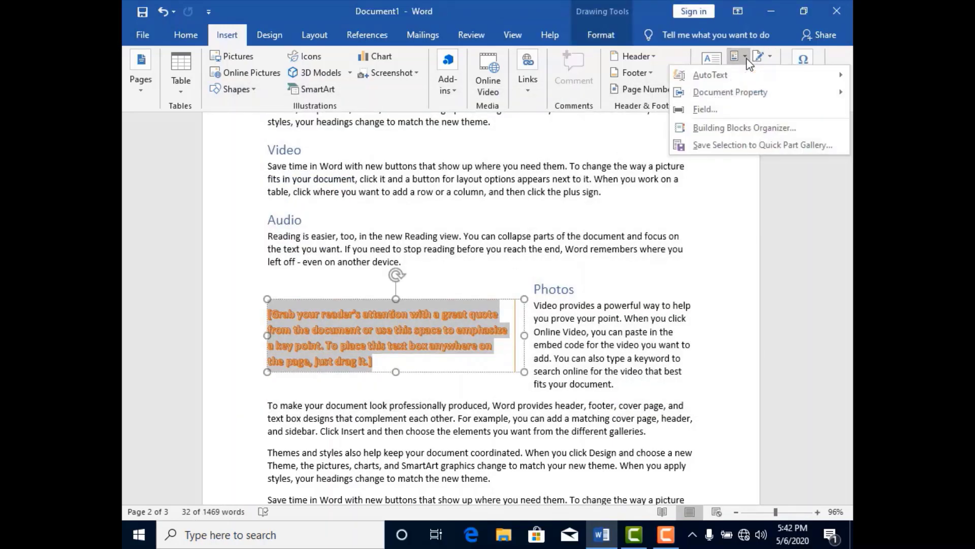
mouse_move(724, 81)
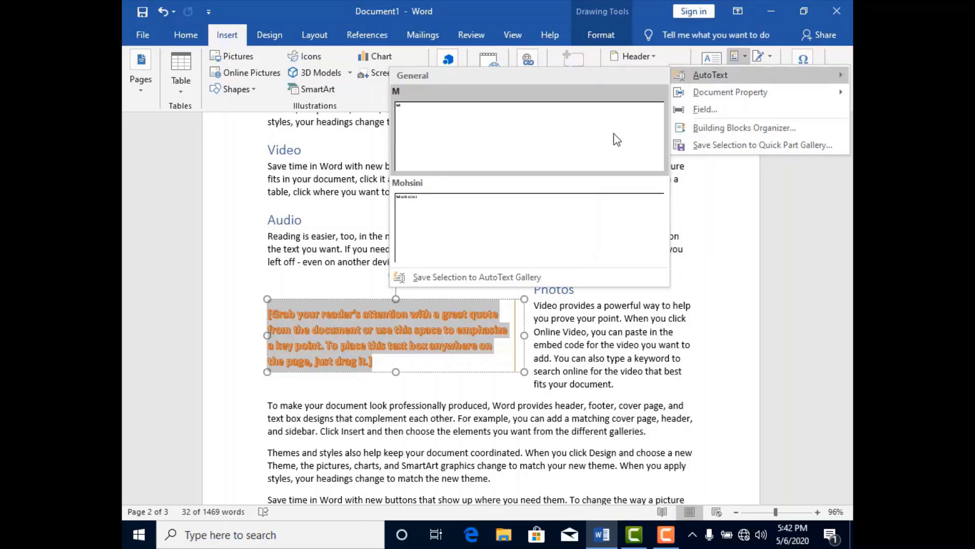
click(593, 138)
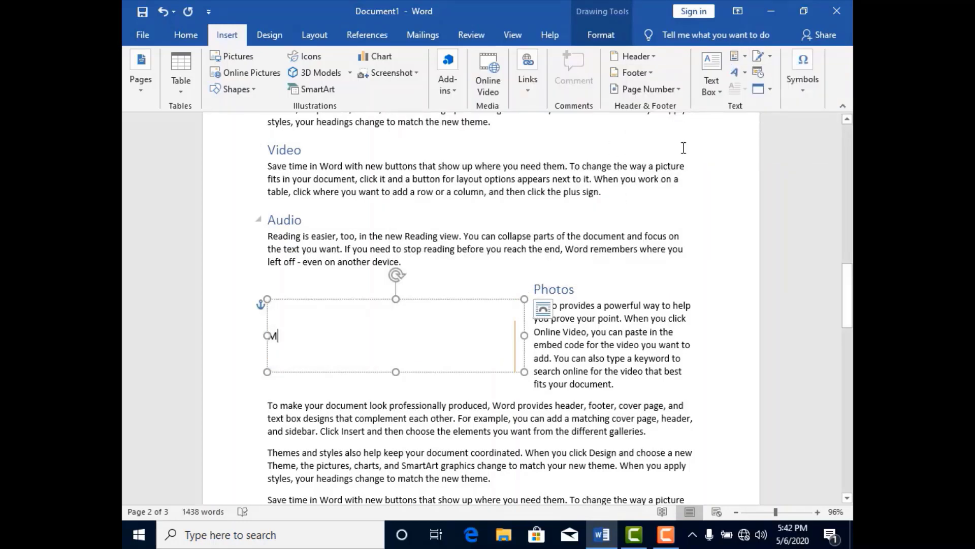
- Insert the Company E-mail document property after the M in the text box
click(746, 59)
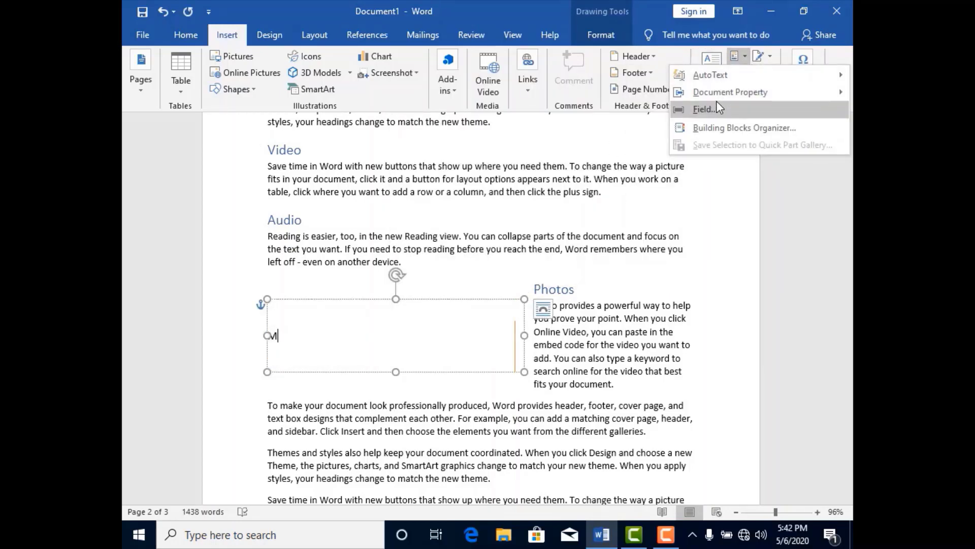
mouse_move(718, 97)
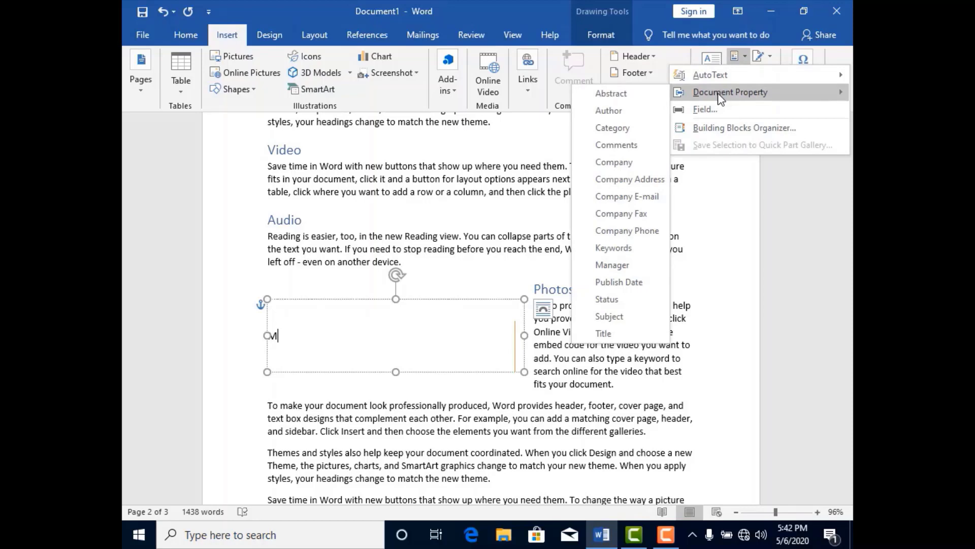
click(622, 195)
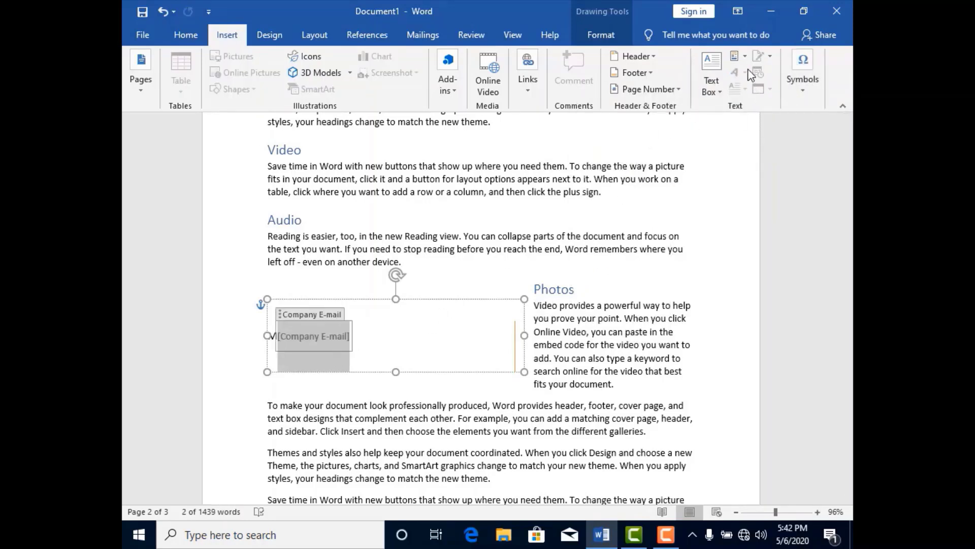
- Undo the document property, the AutoText entry and the text effect to restore the plain placeholder quote
click(743, 57)
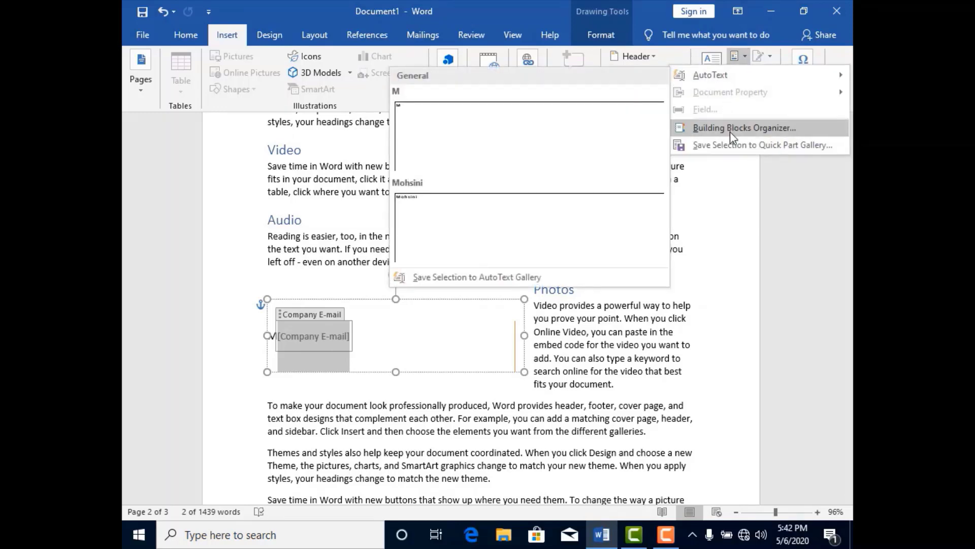
click(745, 56)
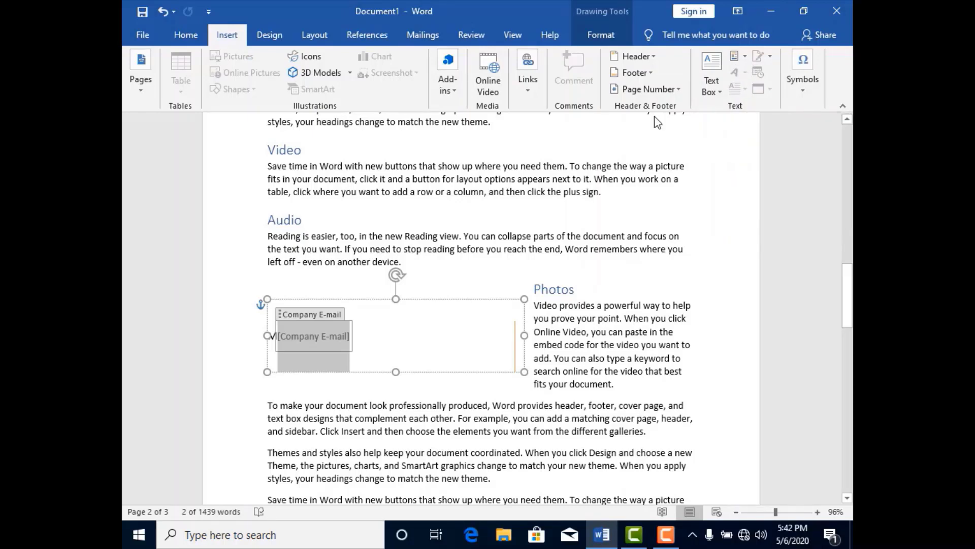
click(432, 336)
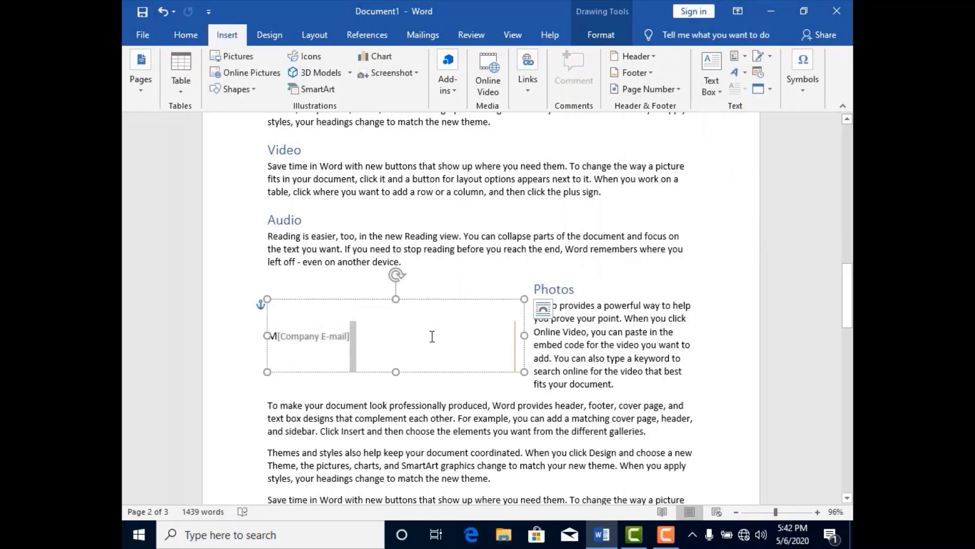
key(ctrl+z)
key(ctrl+z)
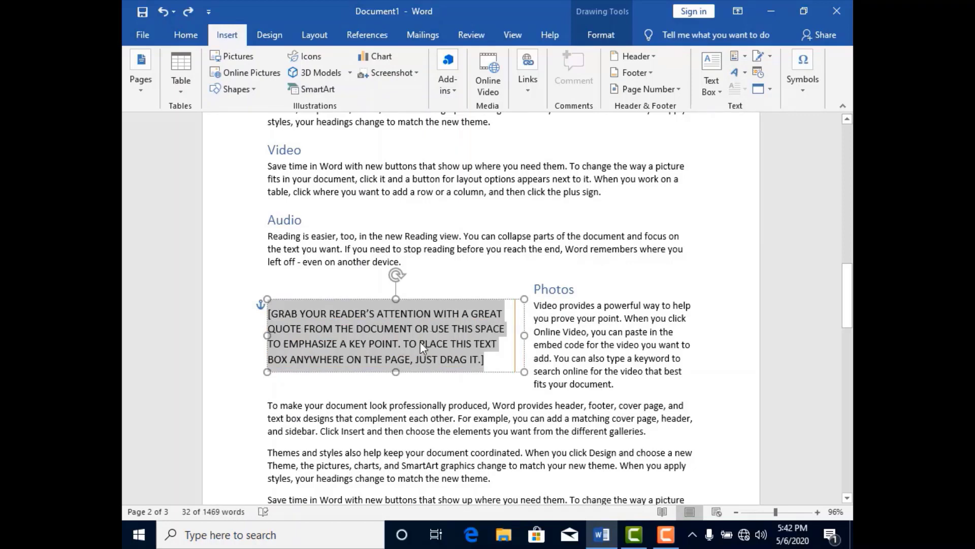
- Insert the selected quote as white WordArt with an orange outline, and undo the insertion
click(745, 73)
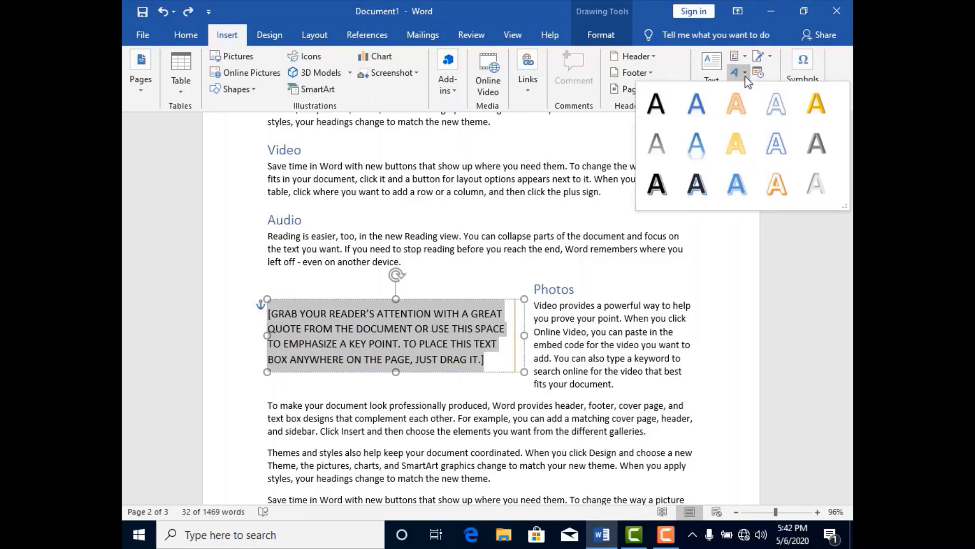
click(782, 184)
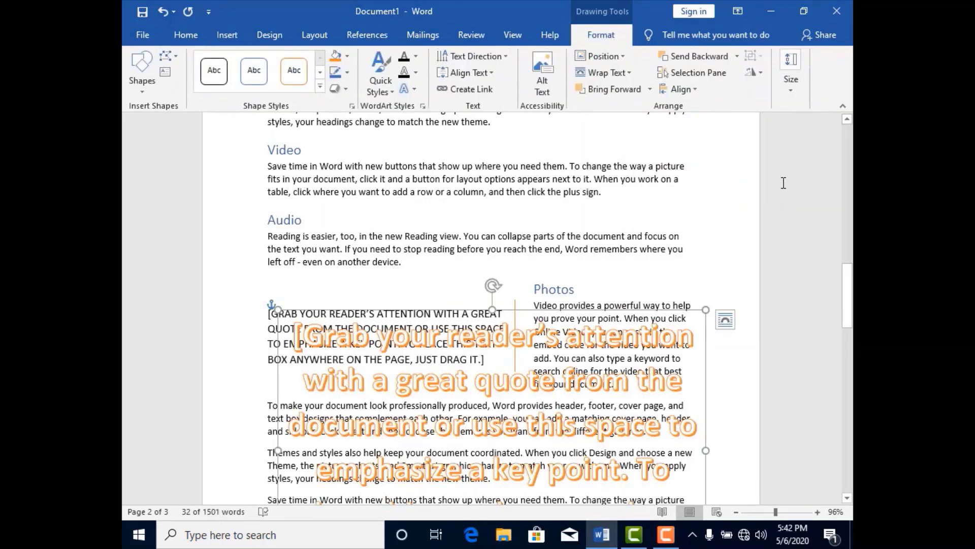
key(ctrl+z)
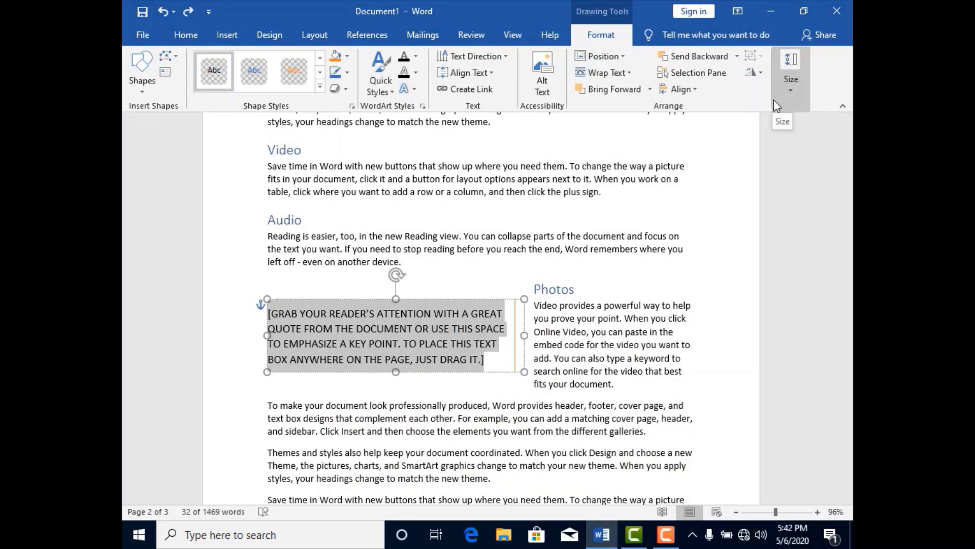
- Replace the placeholder quote in the text box with the current date in the 5/6/2020 format
click(232, 40)
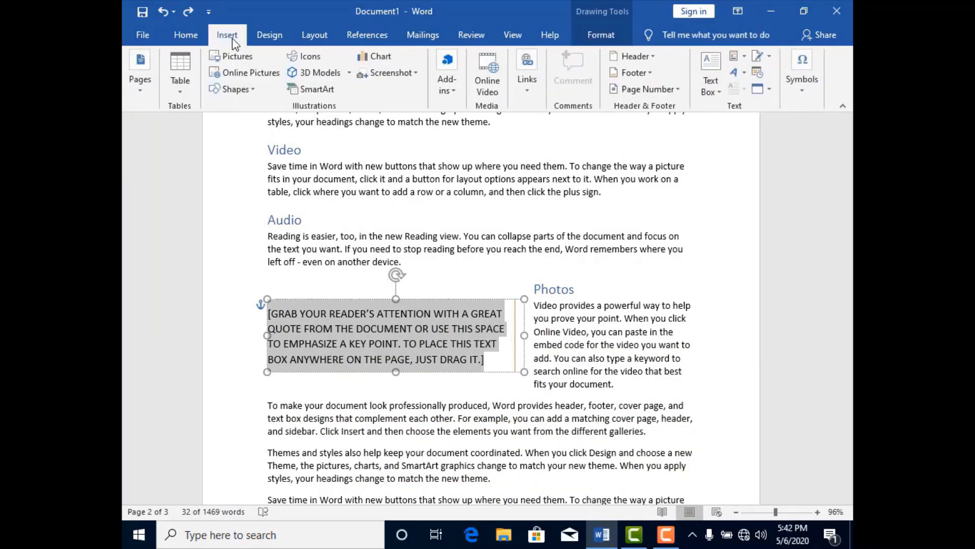
click(770, 58)
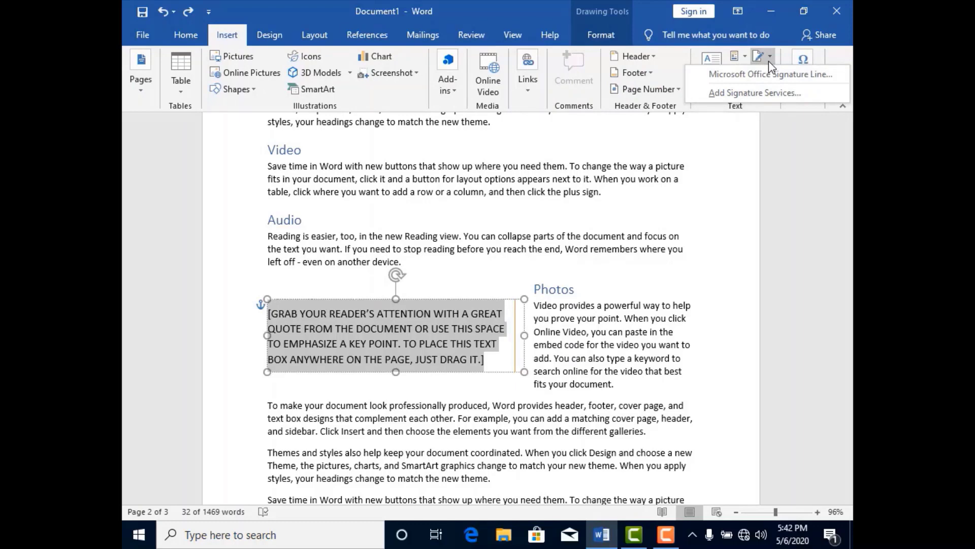
click(769, 60)
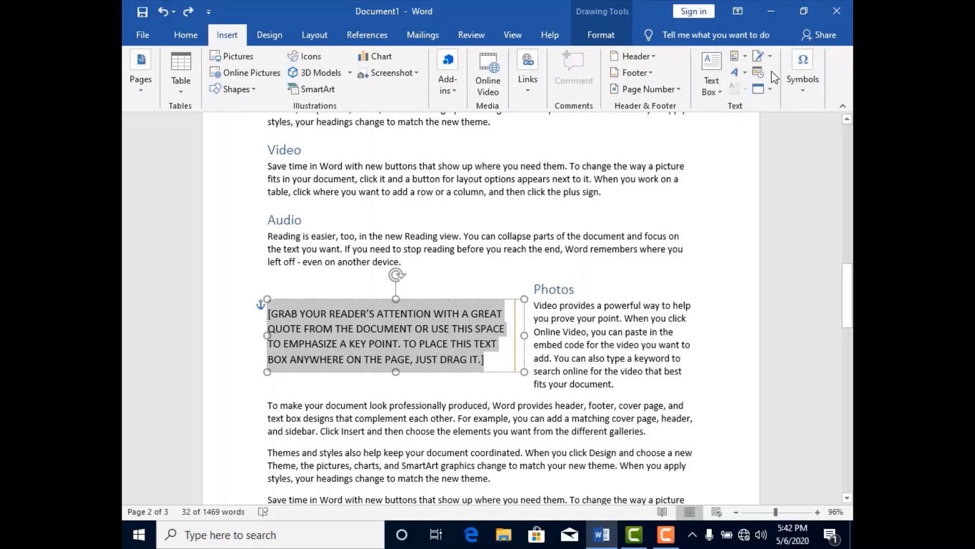
click(763, 74)
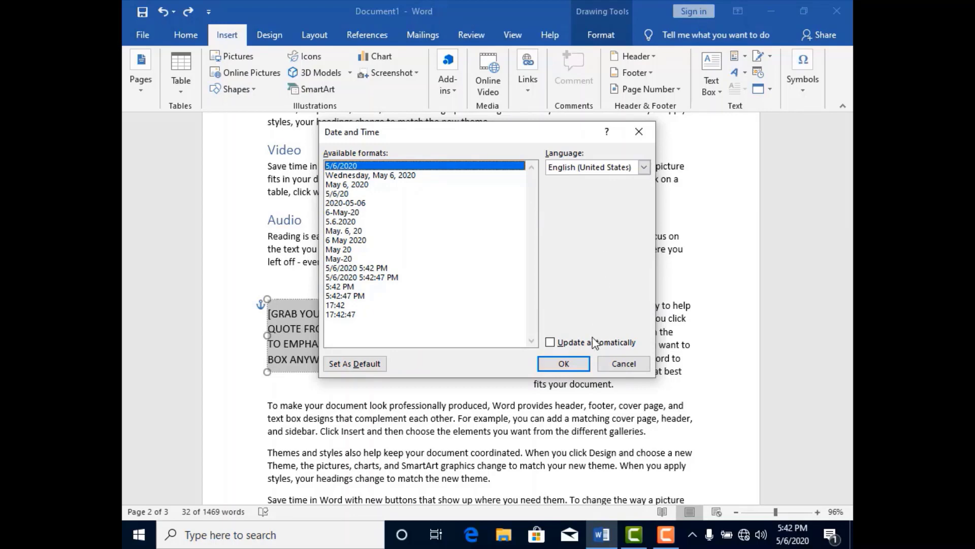
click(578, 364)
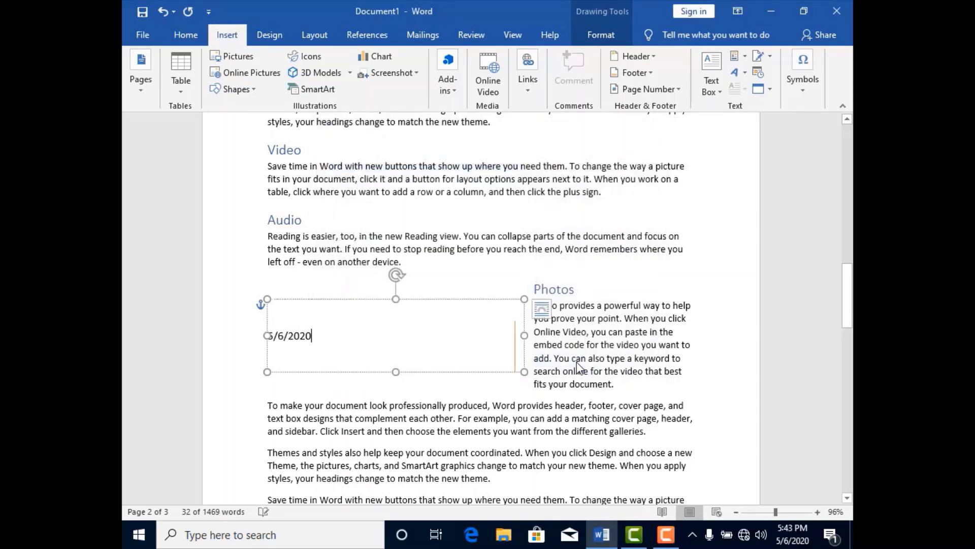
click(770, 92)
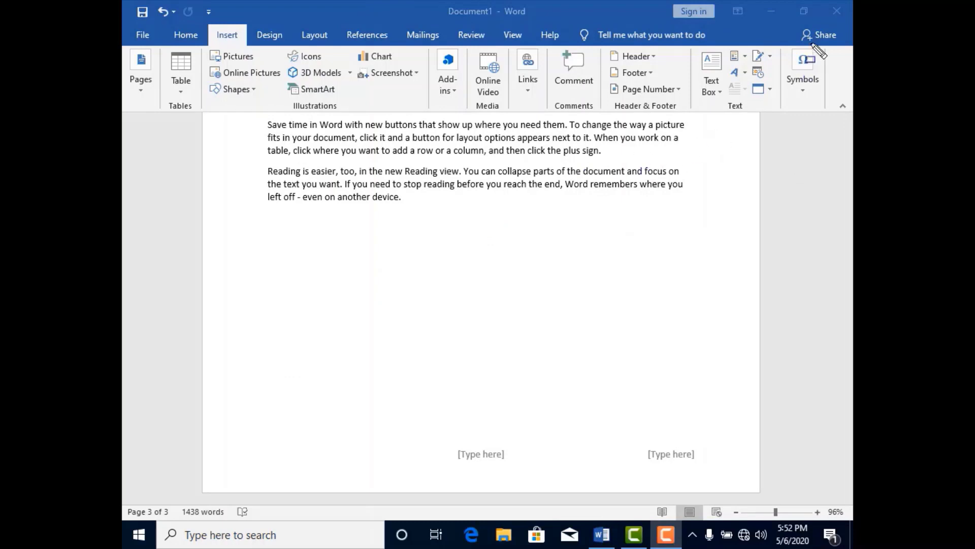
- Insert the built-in quadratic formula equation below the last paragraph on page 3
drag(785, 57, 827, 113)
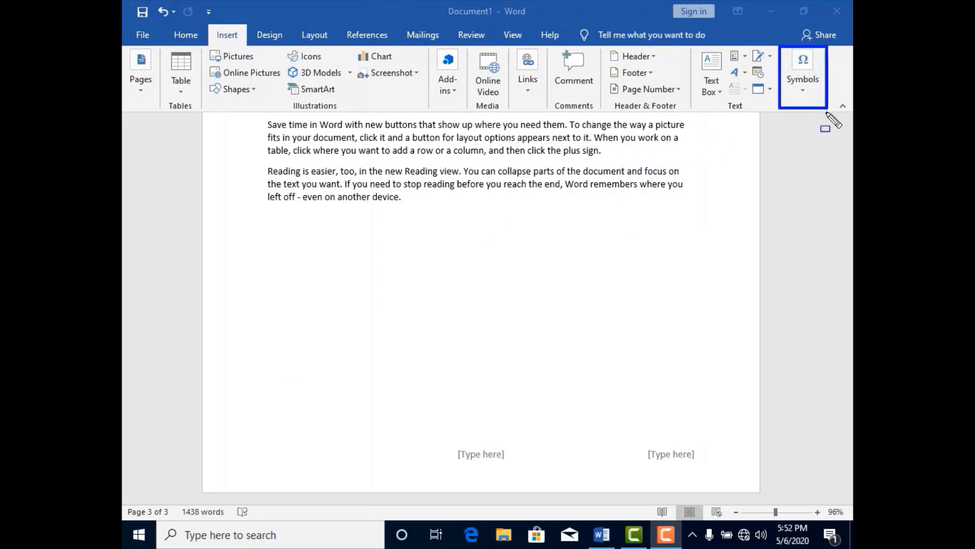
click(802, 86)
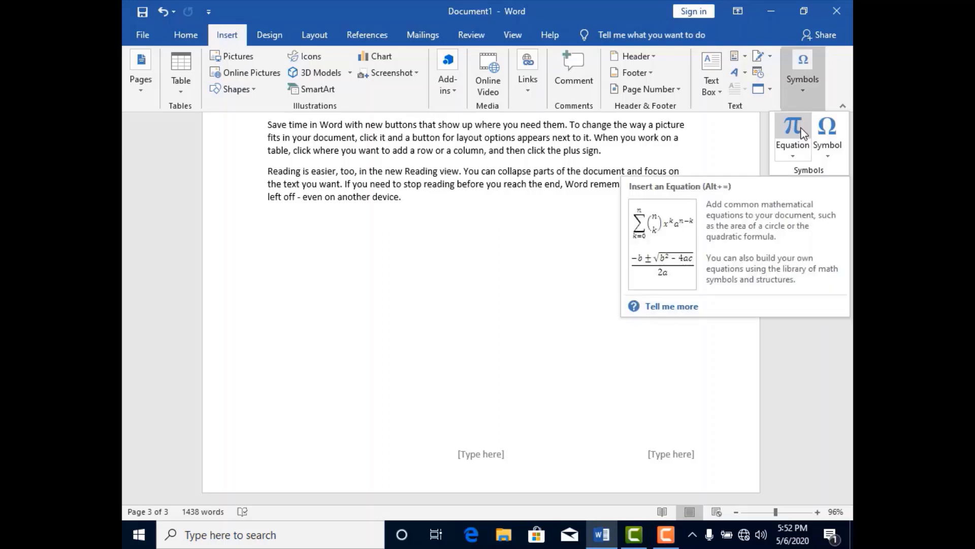
click(793, 156)
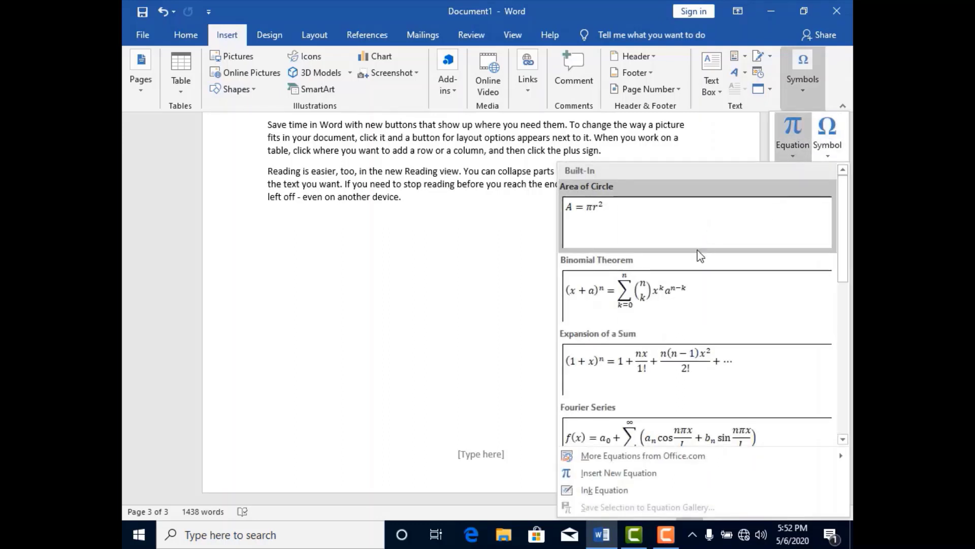
drag(845, 223, 853, 386)
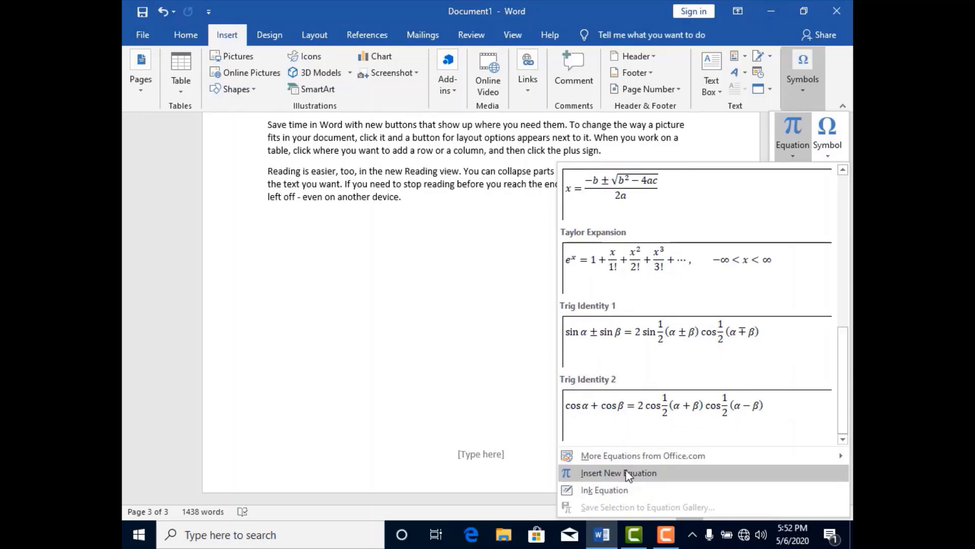
mouse_move(617, 459)
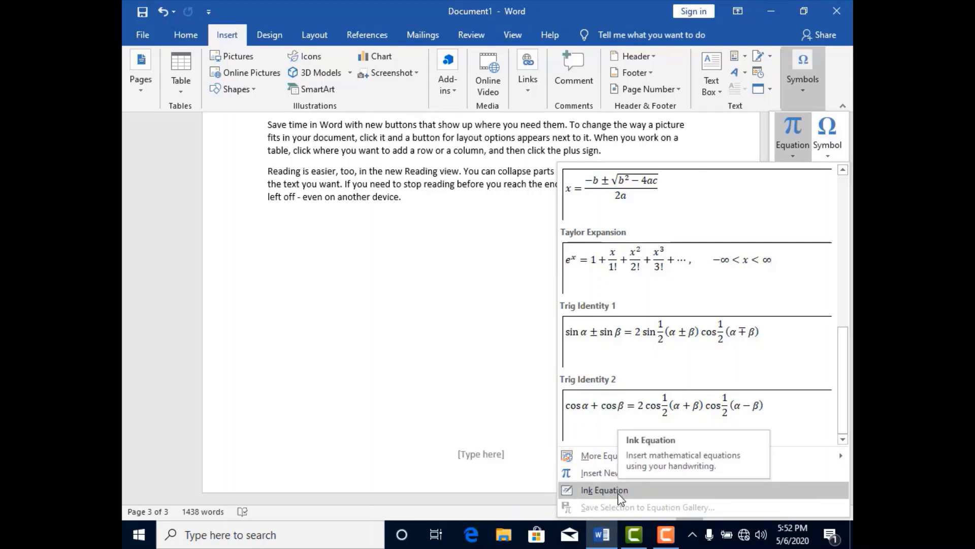
click(608, 208)
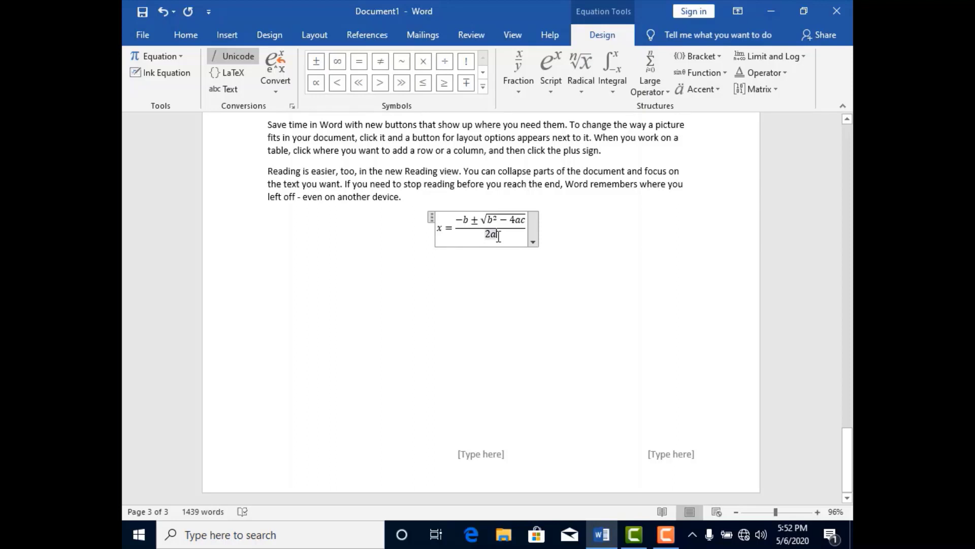
- Clear the denominator of the quadratic formula and retype it as 2a
key(BackSpace)
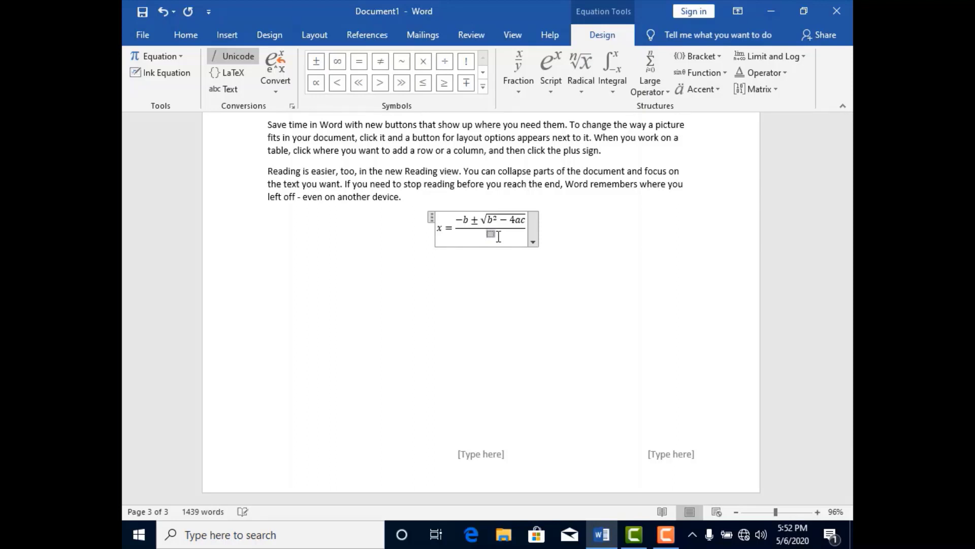
text(qb)
key(BackSpace)
key(BackSpace)
key(BackSpace)
key(BackSpace)
text(a)
click(549, 273)
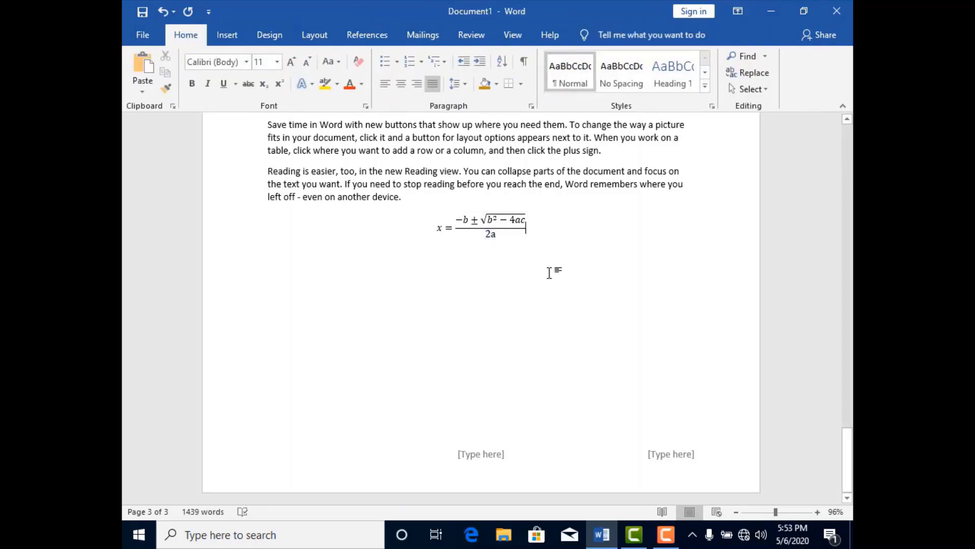
- Try to insert a new blank equation after the quadratic formula
click(232, 43)
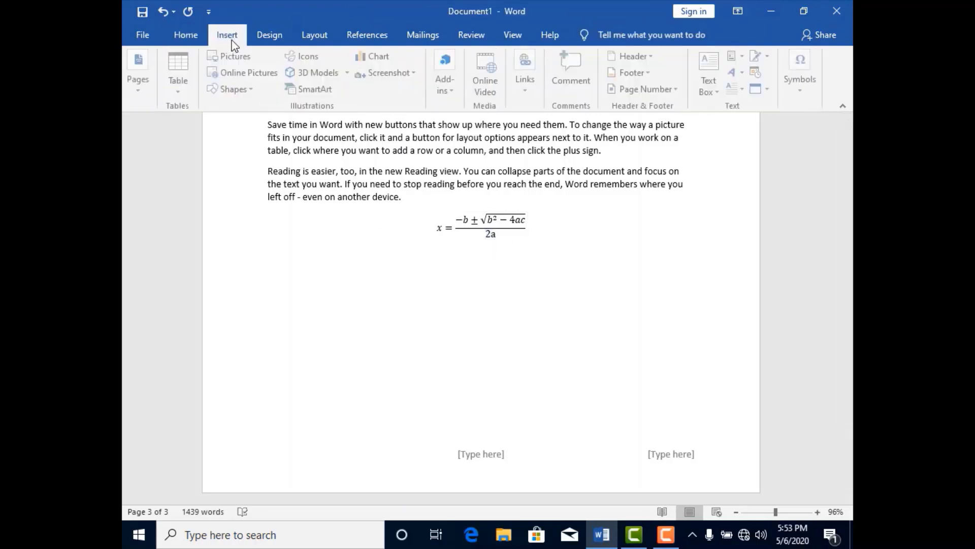
click(803, 92)
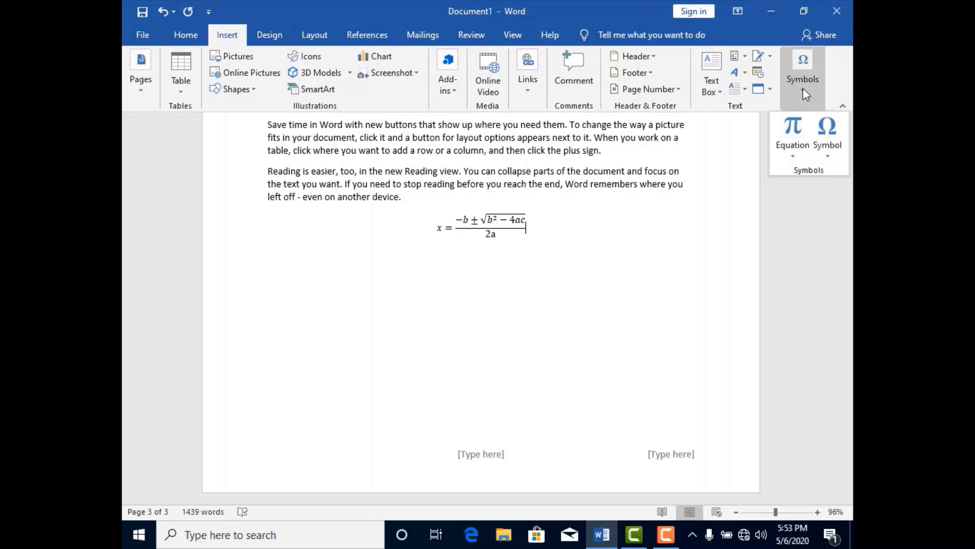
click(808, 142)
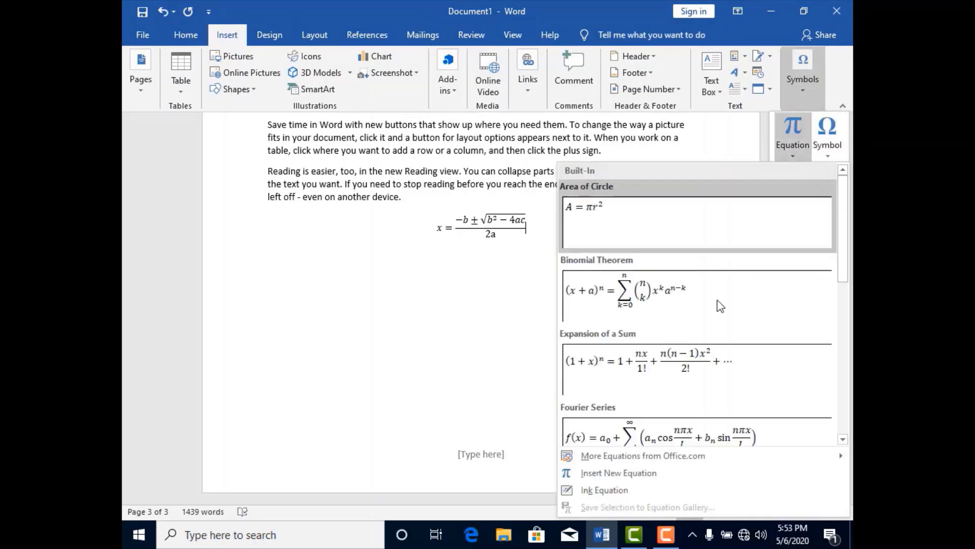
click(639, 474)
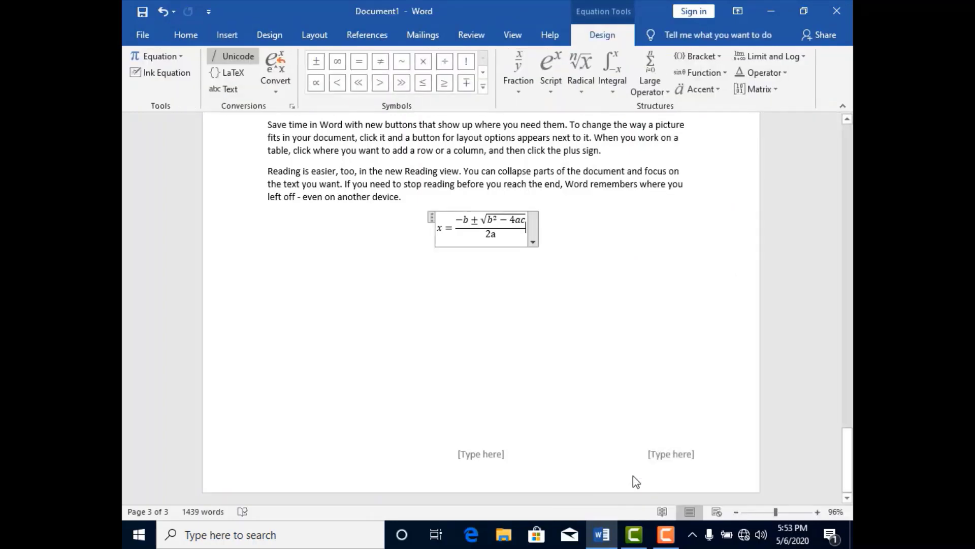
click(517, 331)
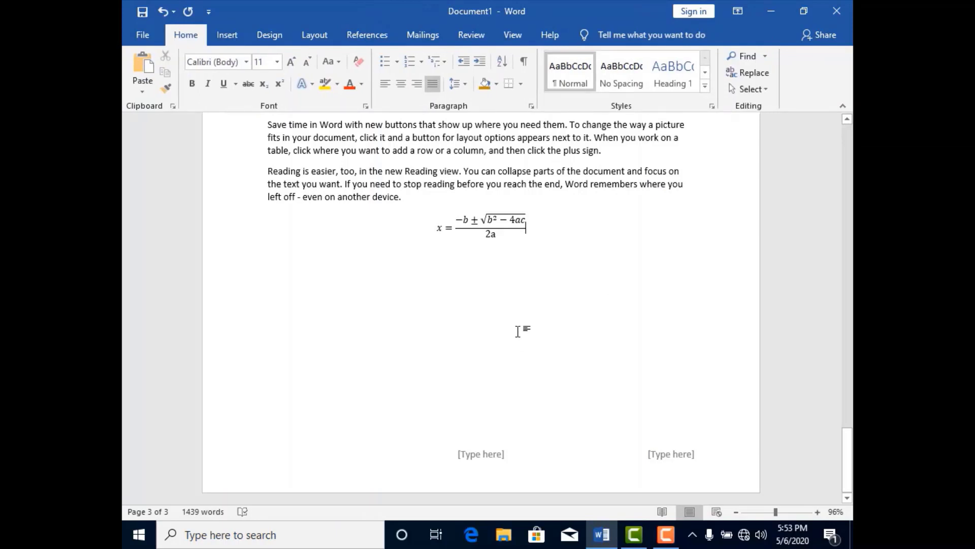
- Insert an Em Dash special character directly after the quadratic formula and deselect the equation
click(223, 38)
click(803, 86)
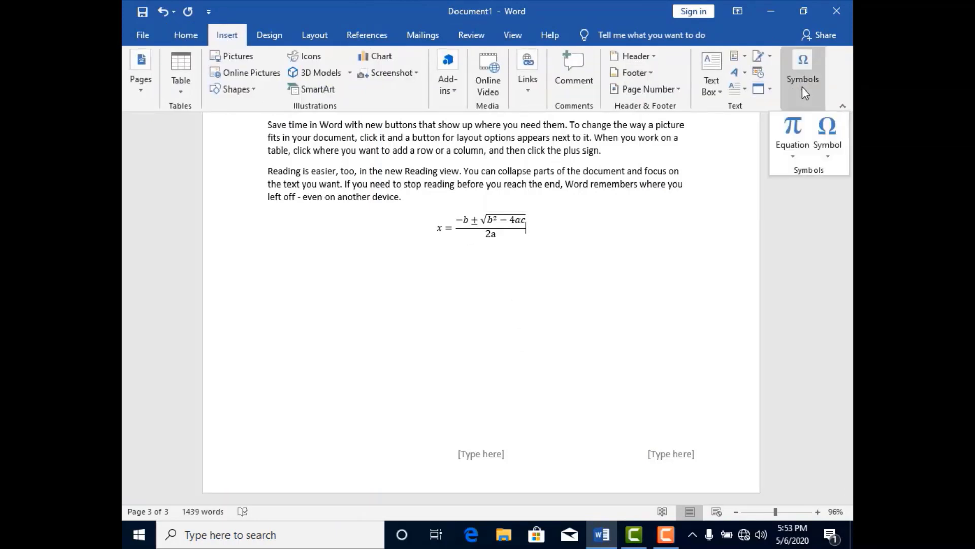
click(830, 153)
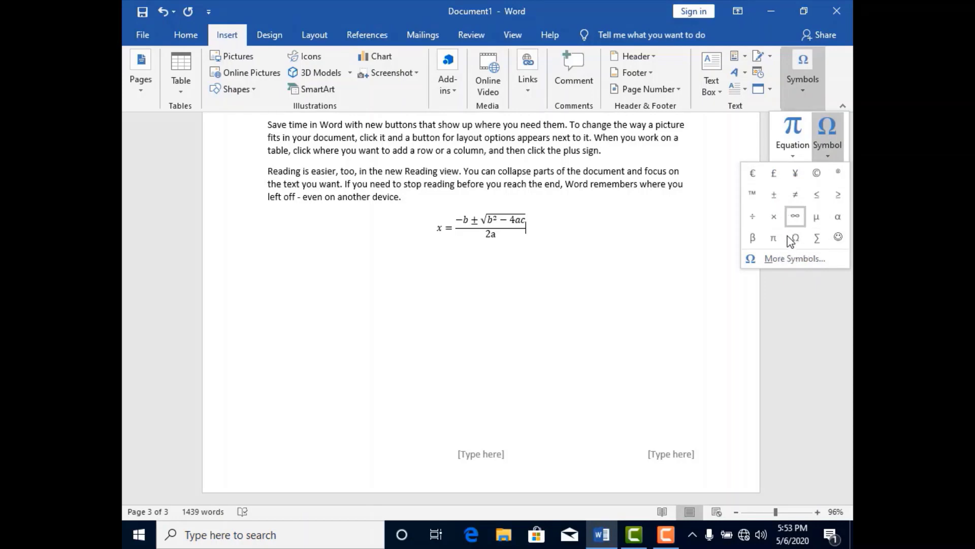
click(788, 259)
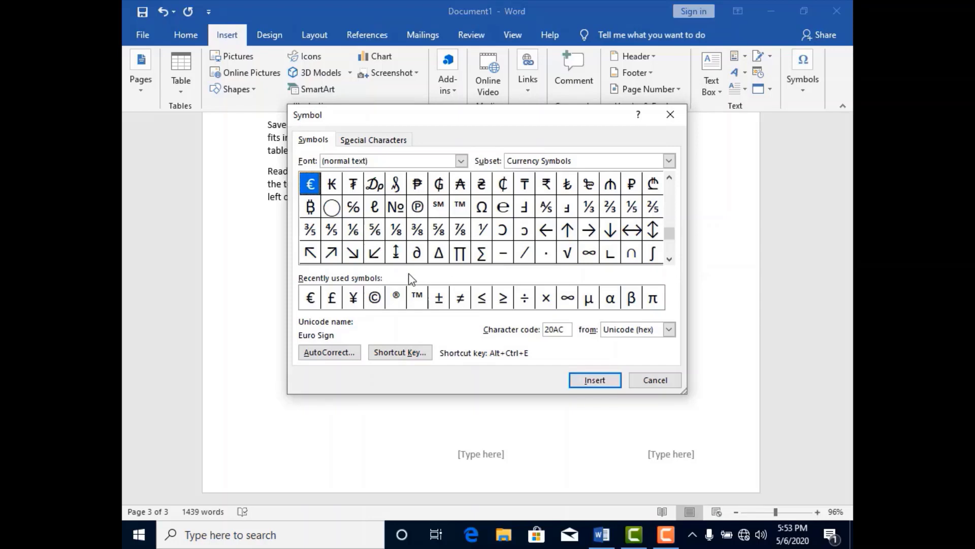
click(362, 141)
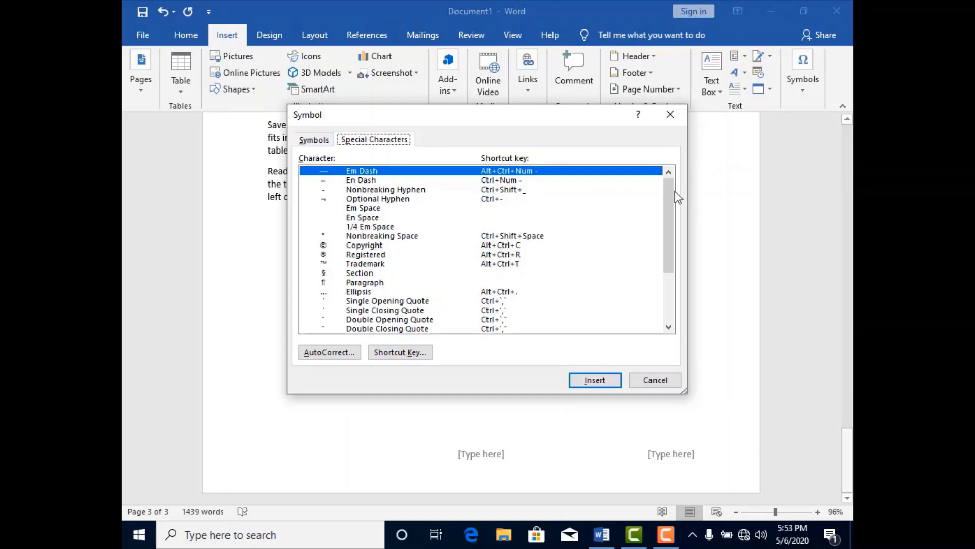
mouse_move(670, 195)
mouse_down()
mouse_move(671, 255)
mouse_move(672, 188)
mouse_up()
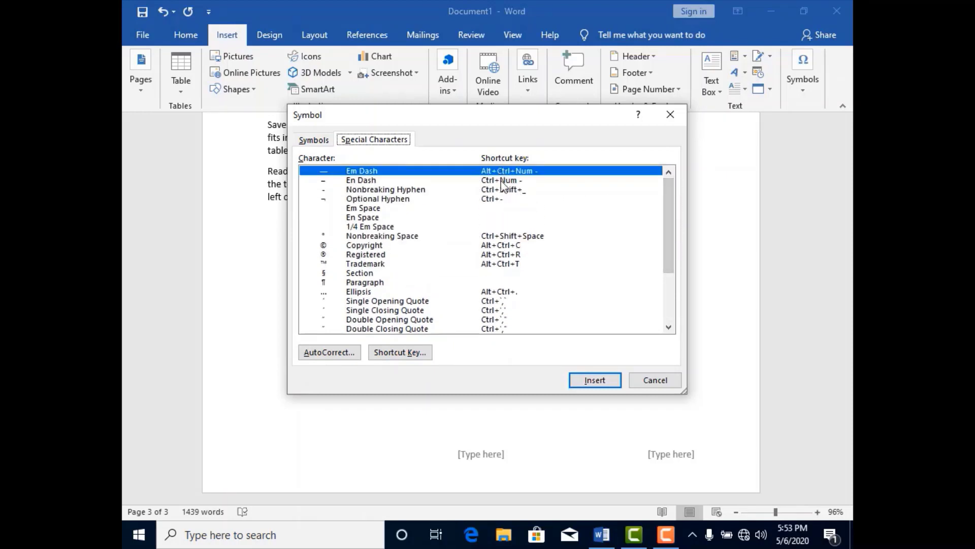
click(595, 381)
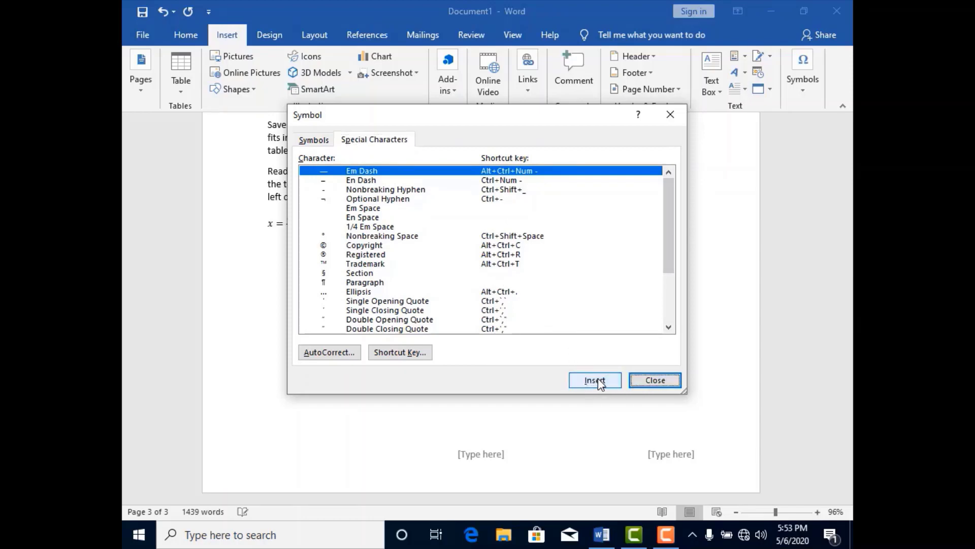
click(648, 380)
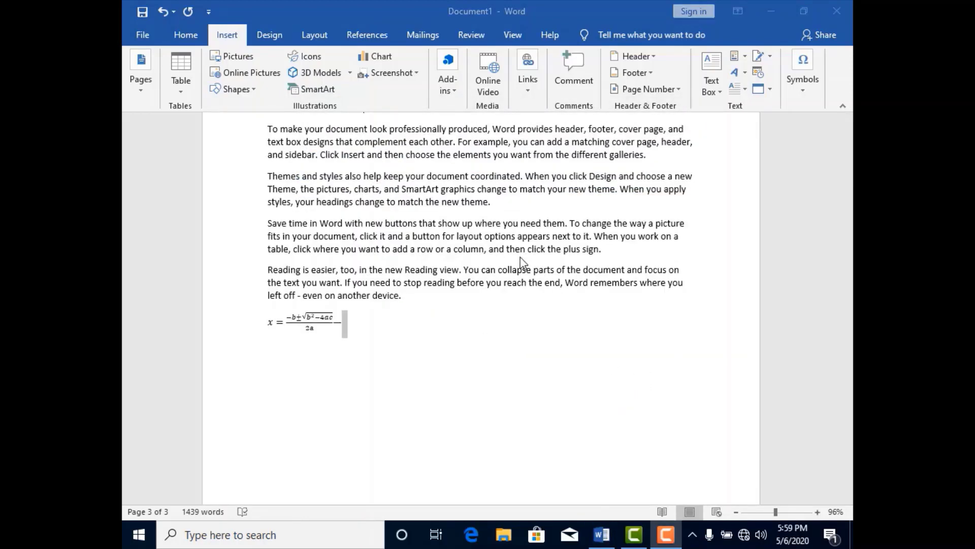
click(511, 323)
click(581, 350)
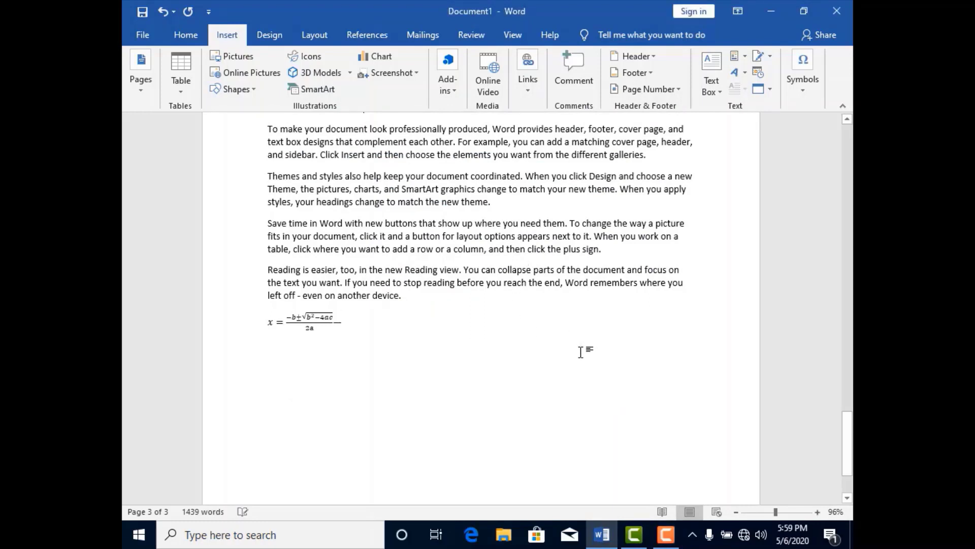